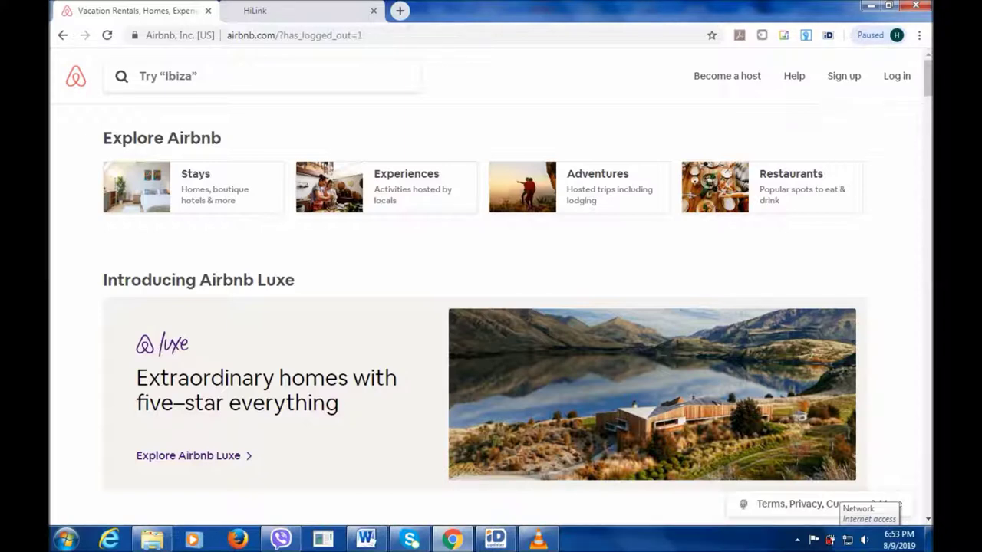
# Start a new Airbnb account and fill in the first name and the suggested last name.
pyautogui.click(844, 76)
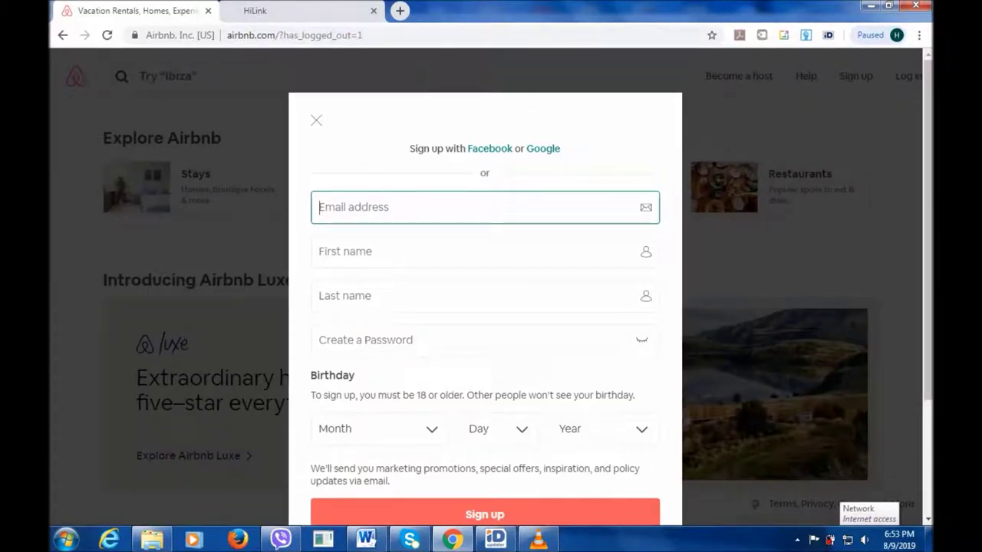
pyautogui.click(345, 251)
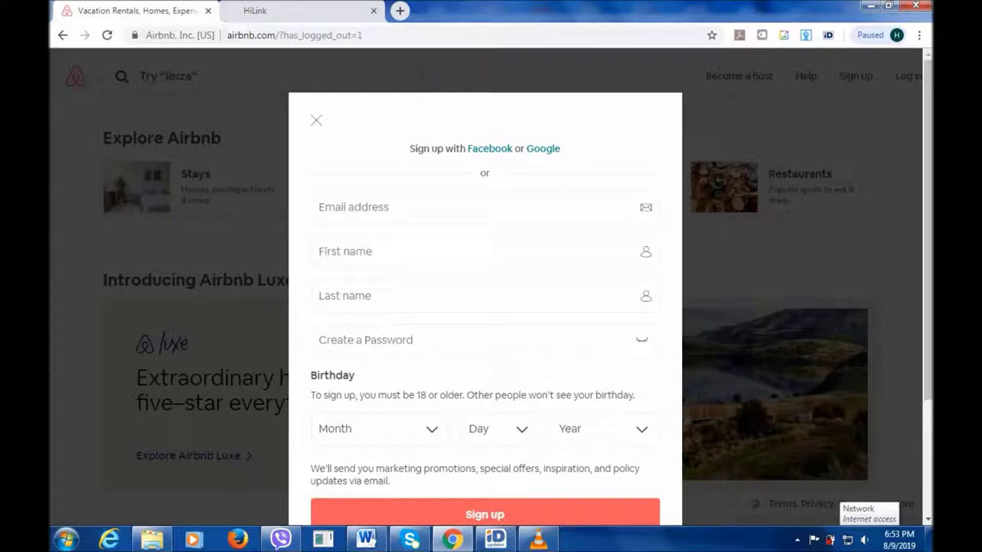
pyautogui.click(399, 252)
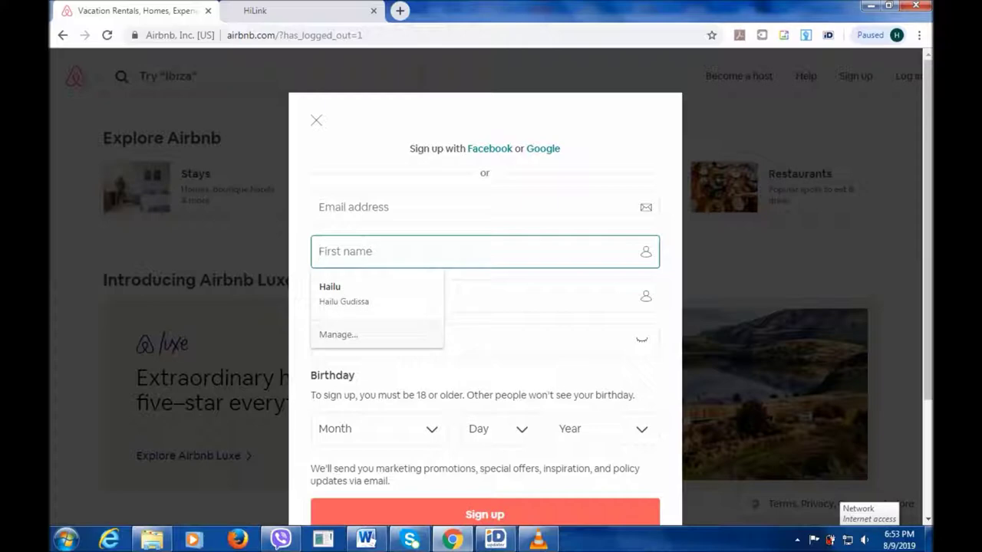
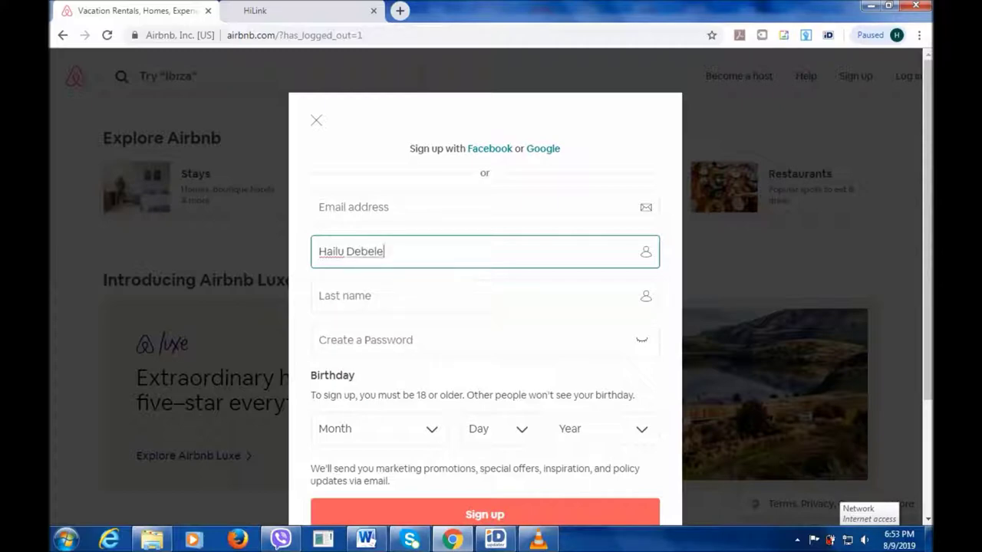
pyautogui.click(483, 295)
pyautogui.press('Down')
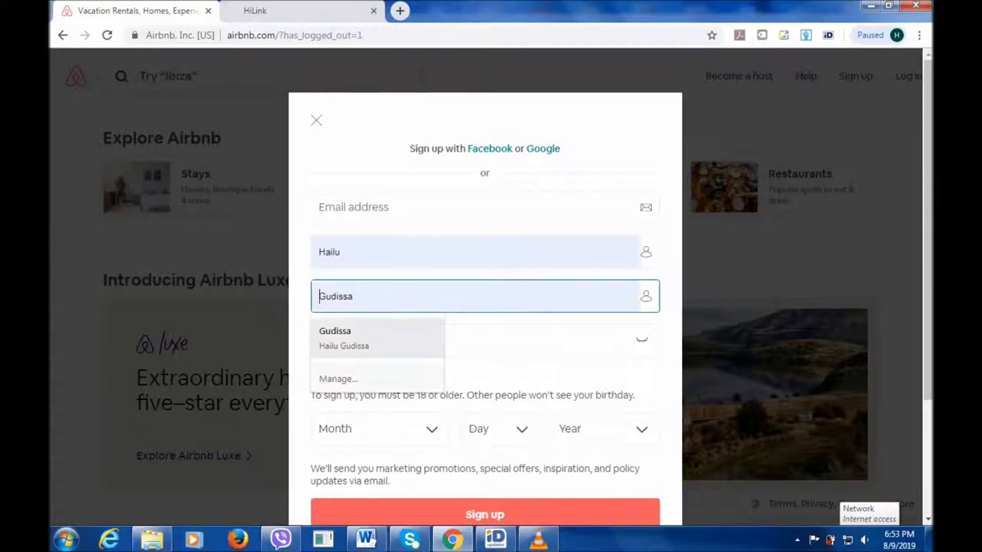
pyautogui.press('Return')
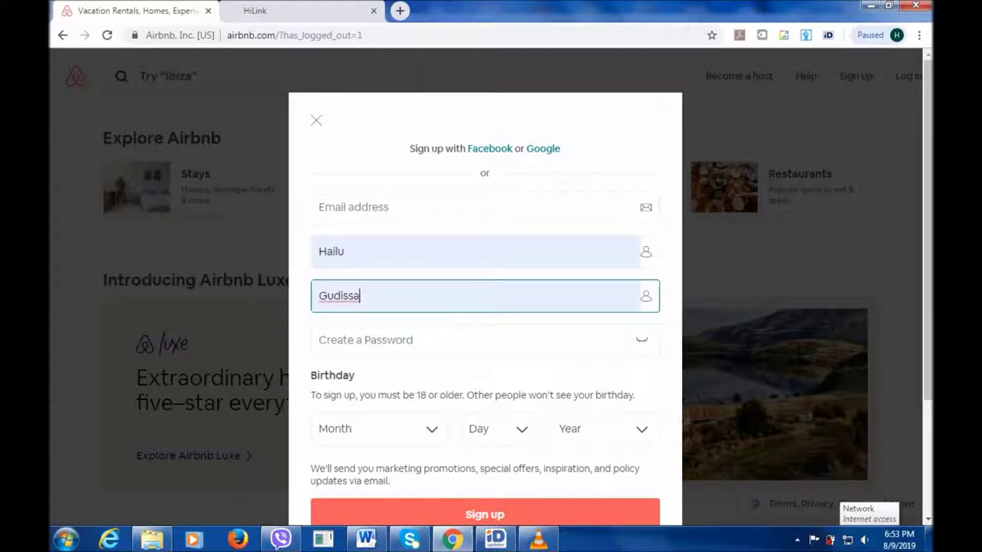
# Enter an account password that is rated good strength.
pyautogui.click(483, 340)
pyautogui.write('***********')
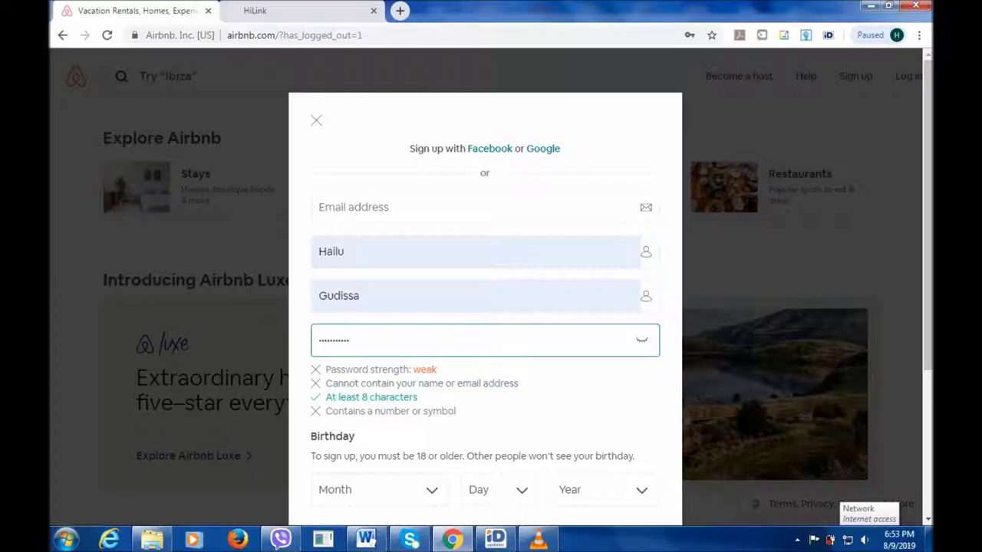
pyautogui.write('**')
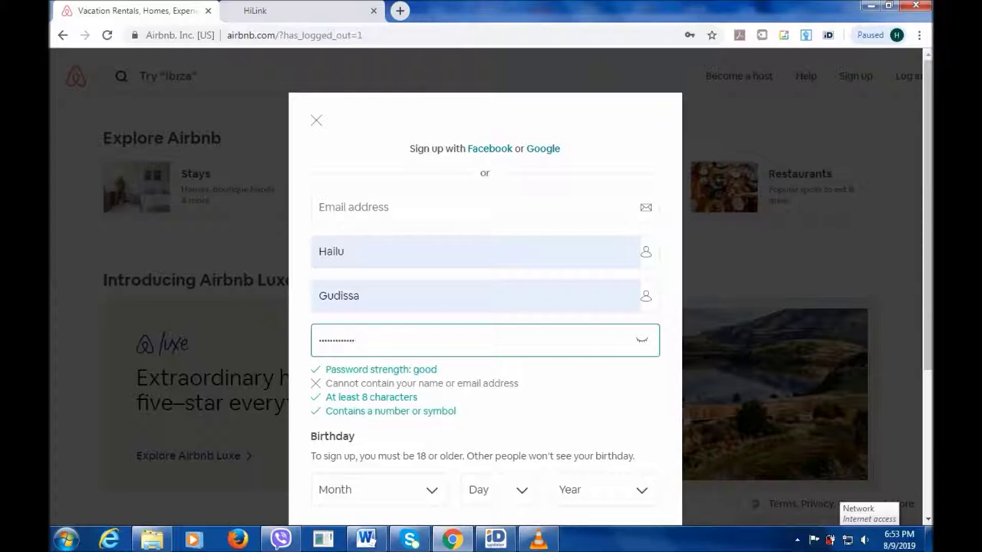
pyautogui.scroll(-1, 485, 307)
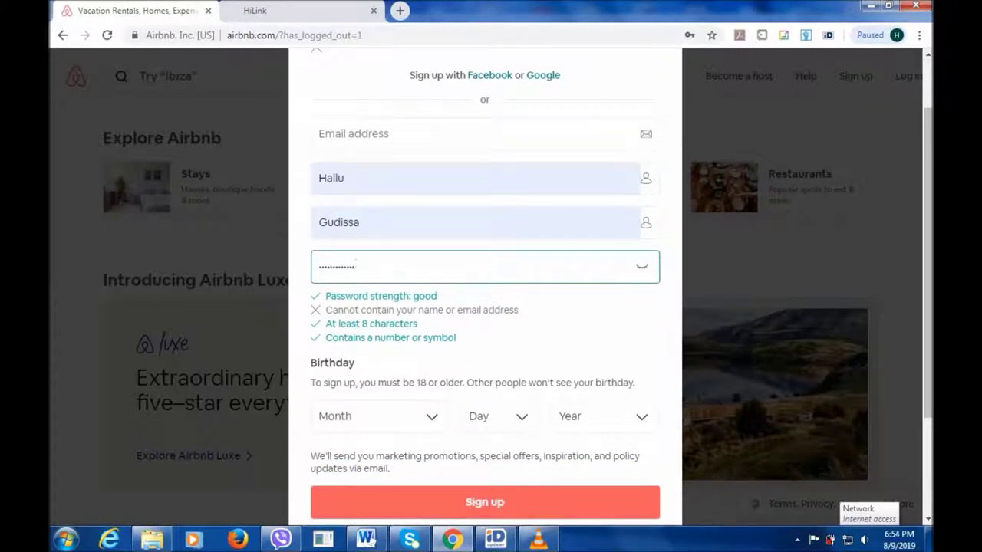
pyautogui.click(368, 416)
pyautogui.press('Down')
pyautogui.press('Down')
pyautogui.press('Return')
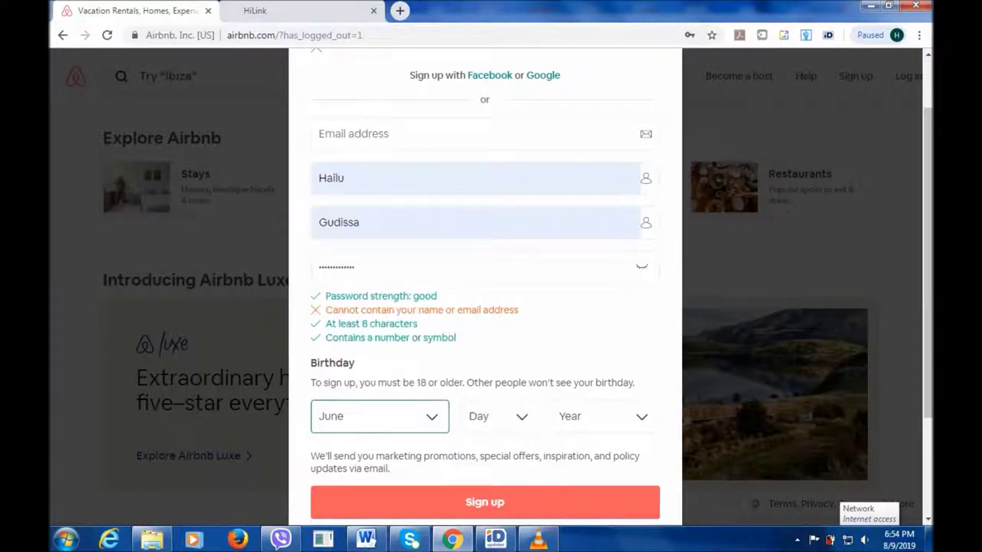
pyautogui.click(498, 416)
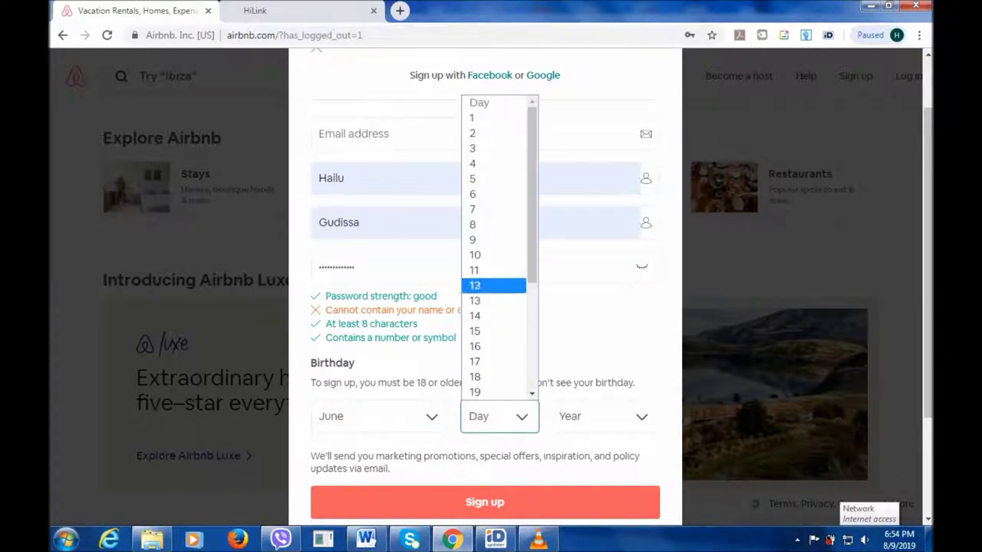
pyautogui.click(491, 286)
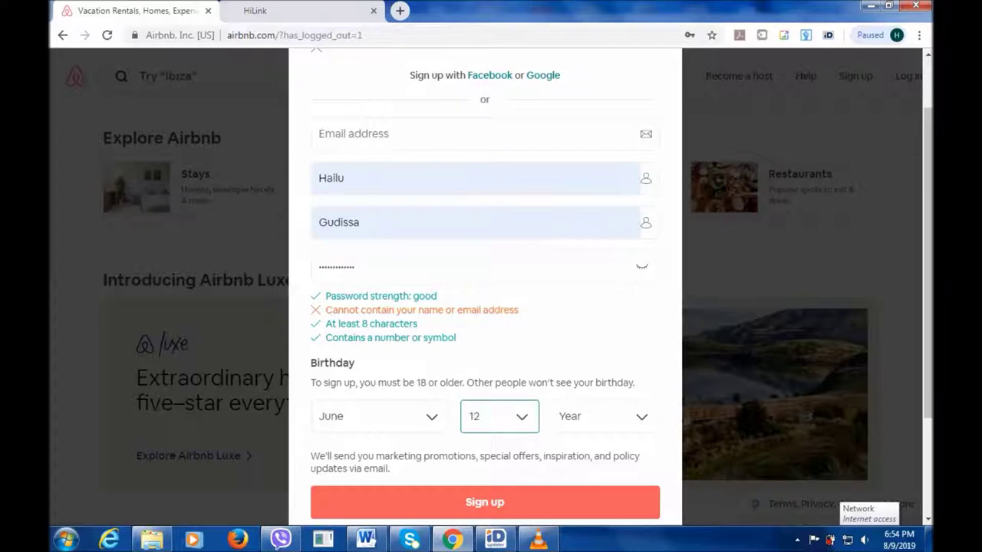
pyautogui.click(604, 416)
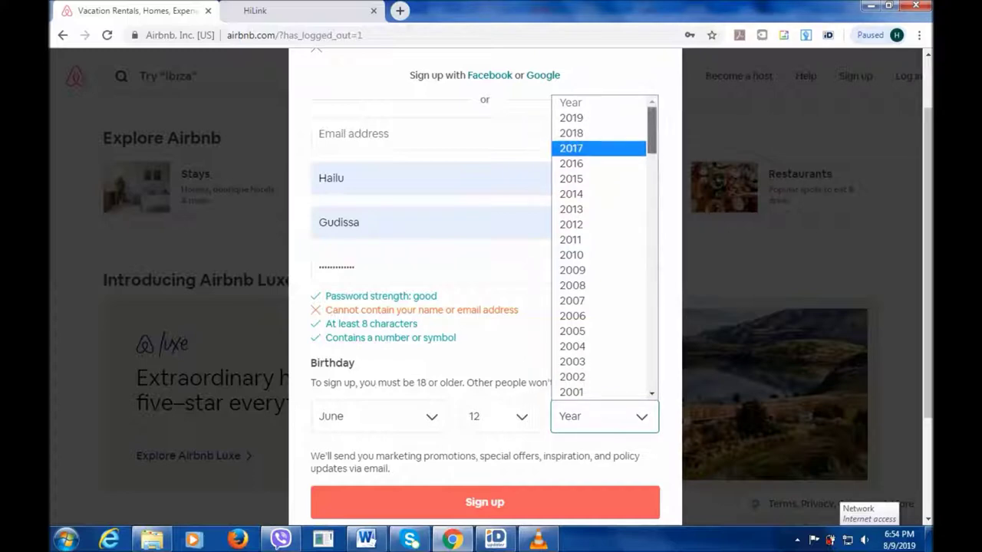
pyautogui.scroll(-5, 605, 245)
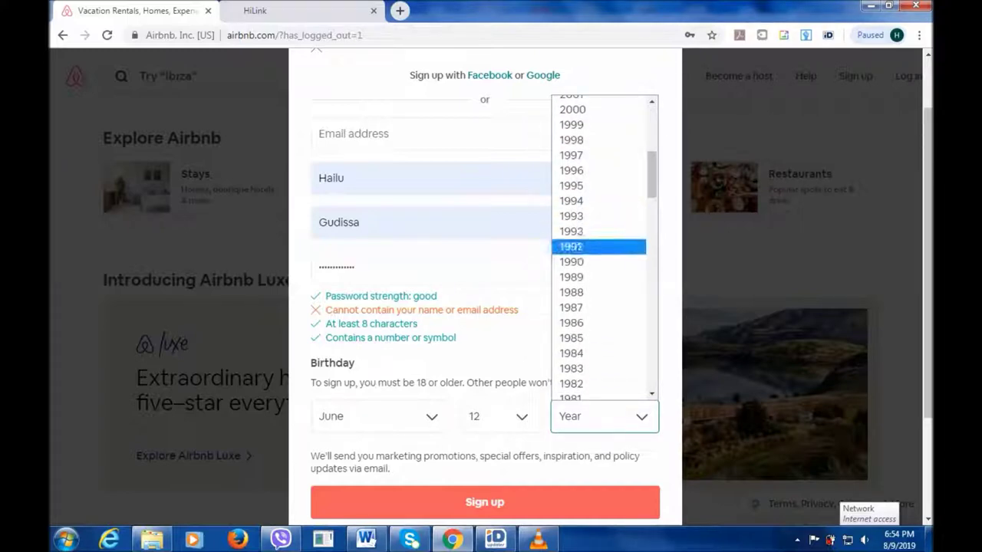
pyautogui.click(591, 277)
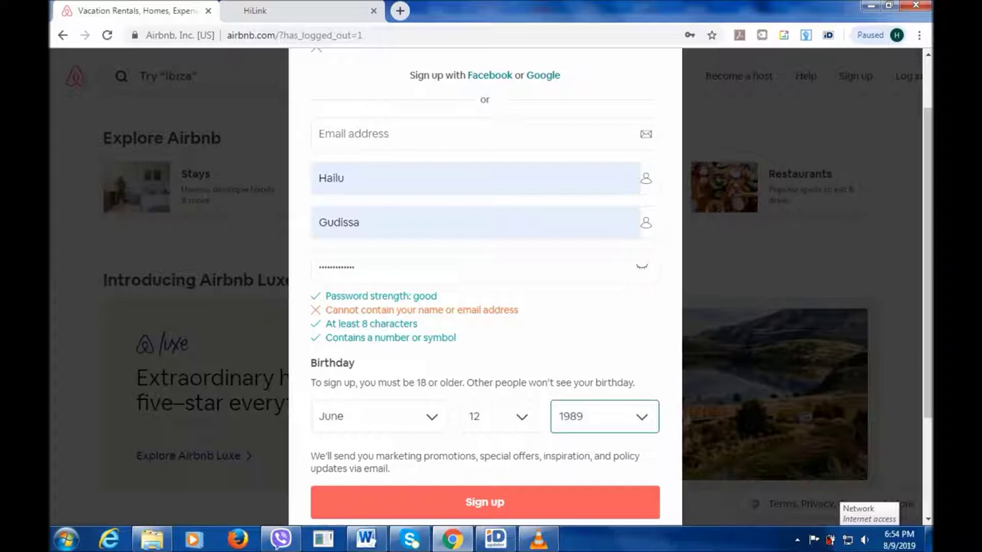
pyautogui.press('Escape')
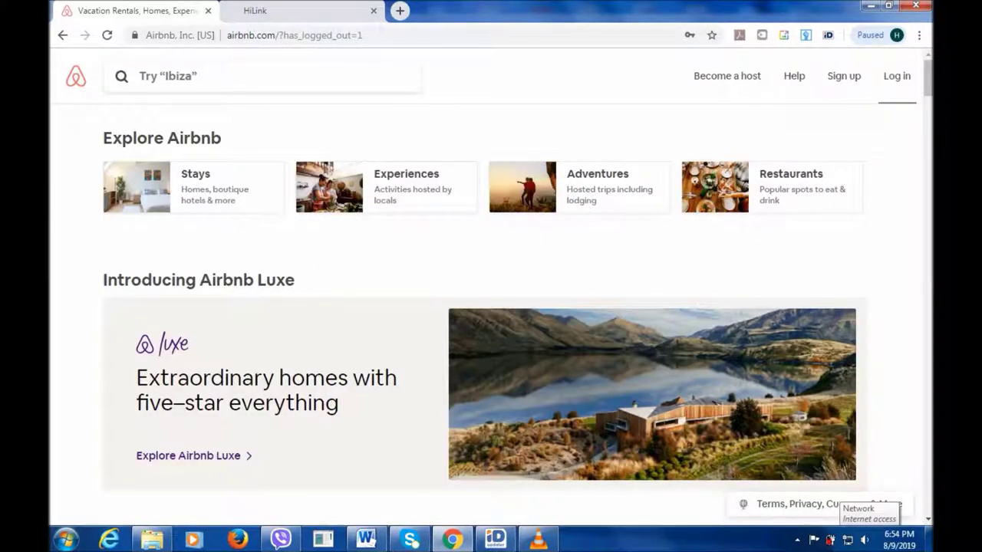
# Log in to the existing account by entering its password.
pyautogui.click(897, 76)
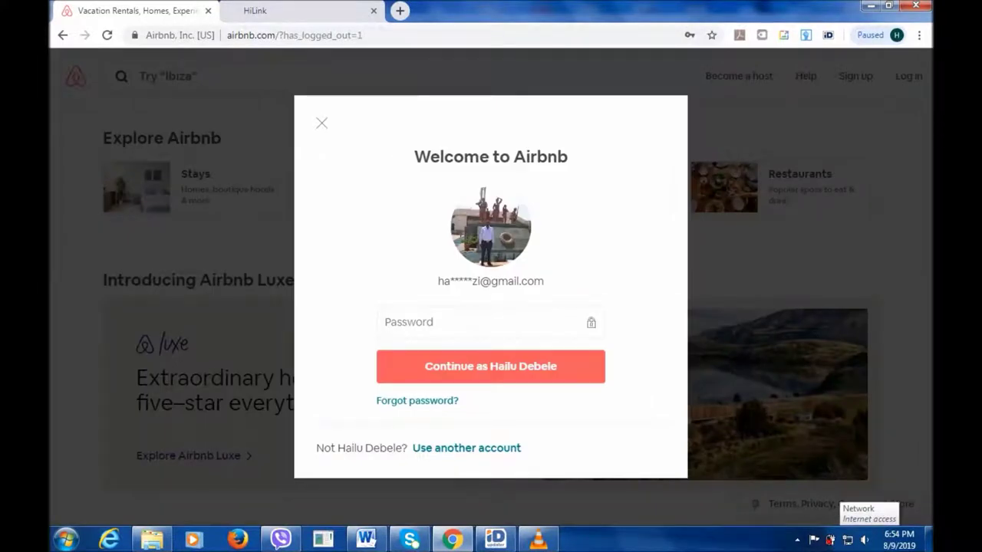
pyautogui.click(490, 323)
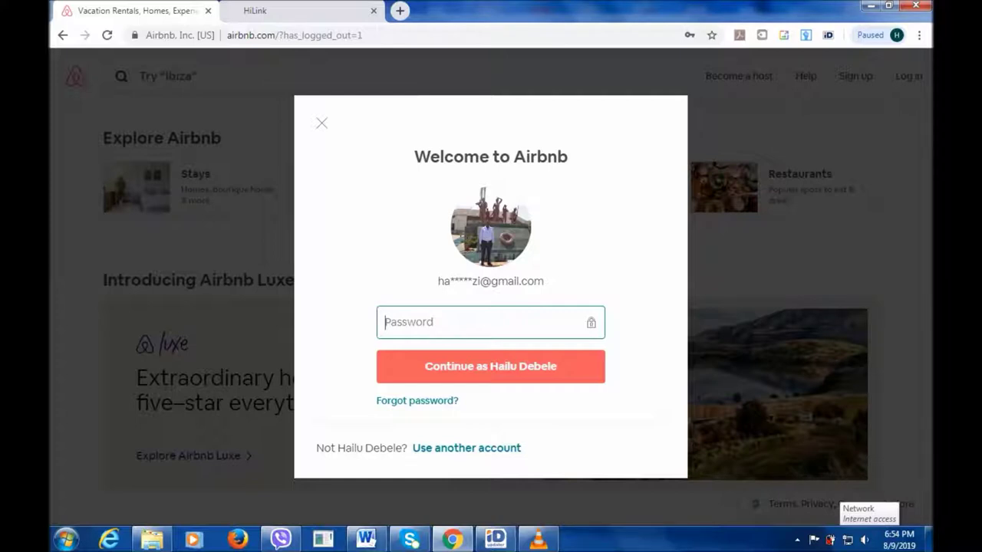
pyautogui.write('••••••••••••••')
pyautogui.press('Tab')
pyautogui.press('Return')
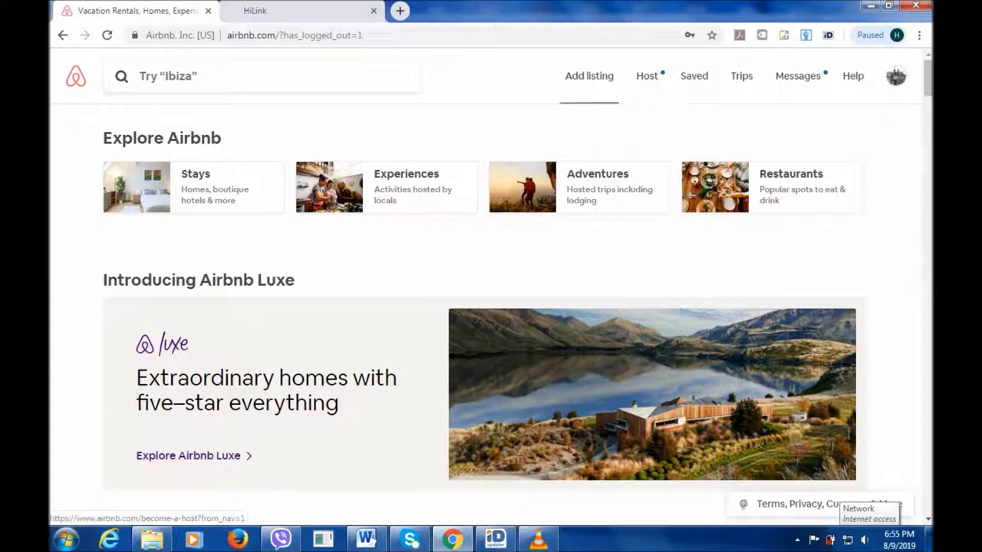
# Add a listing, choose 'Create a new listing', and continue.
pyautogui.click(589, 76)
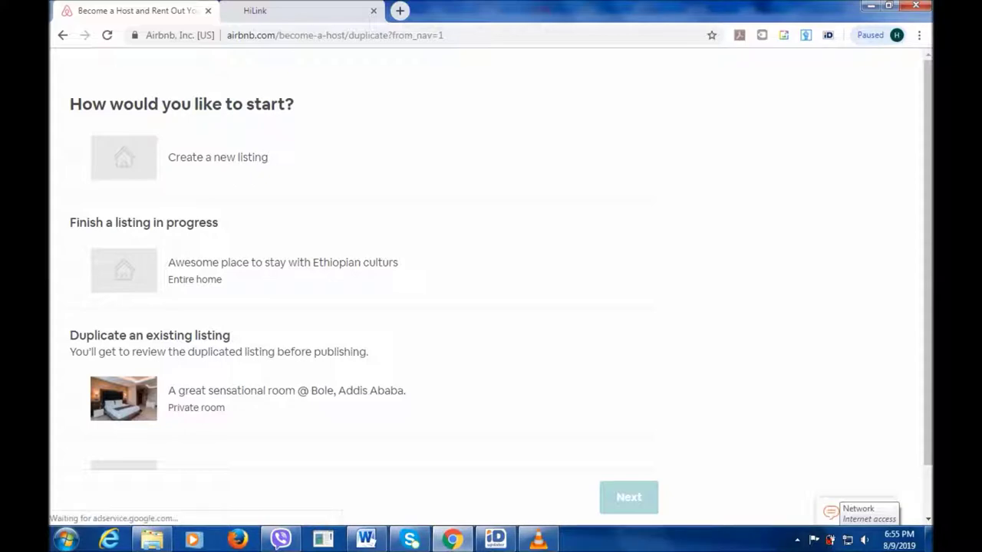
pyautogui.click(218, 157)
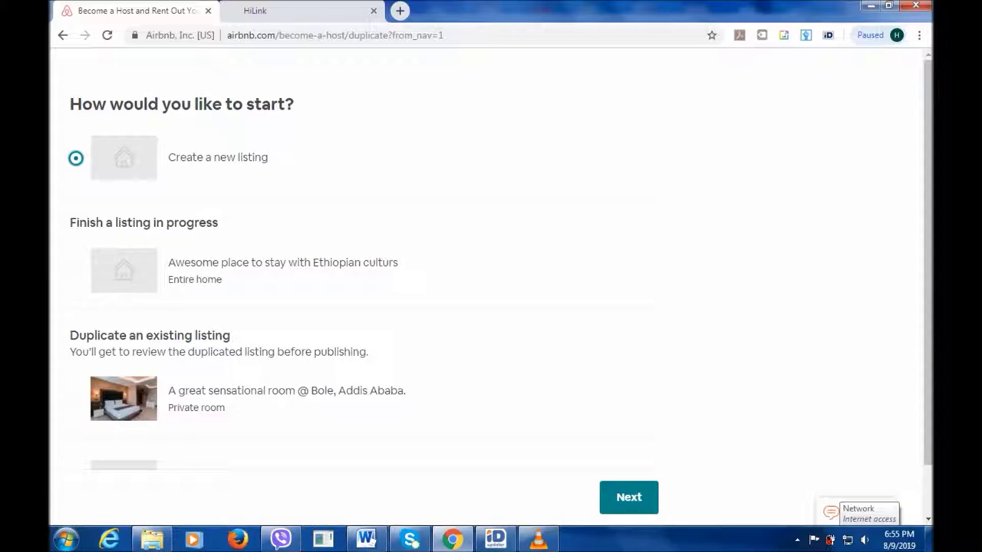
pyautogui.click(629, 498)
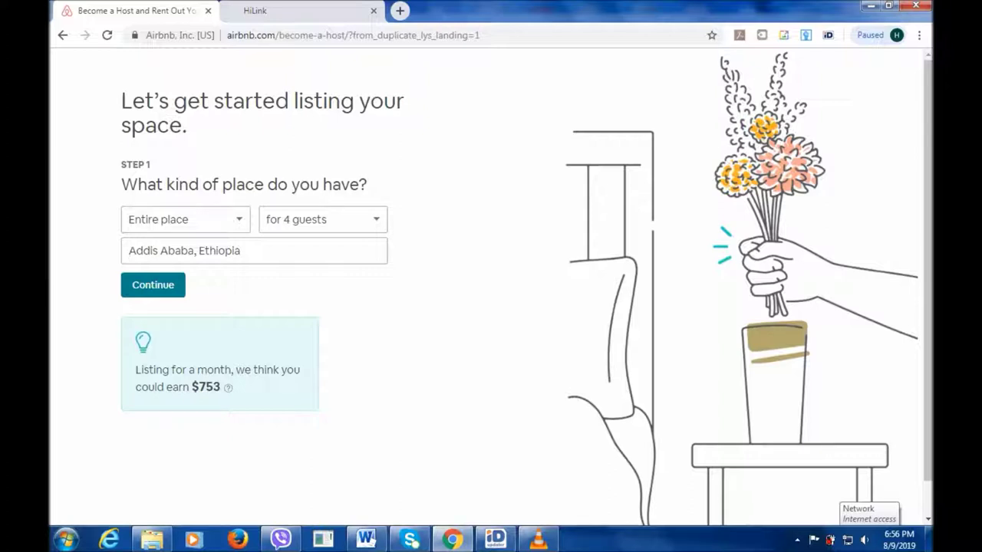
# Set the place to Private room for 2 guests and continue to the next step.
pyautogui.click(185, 219)
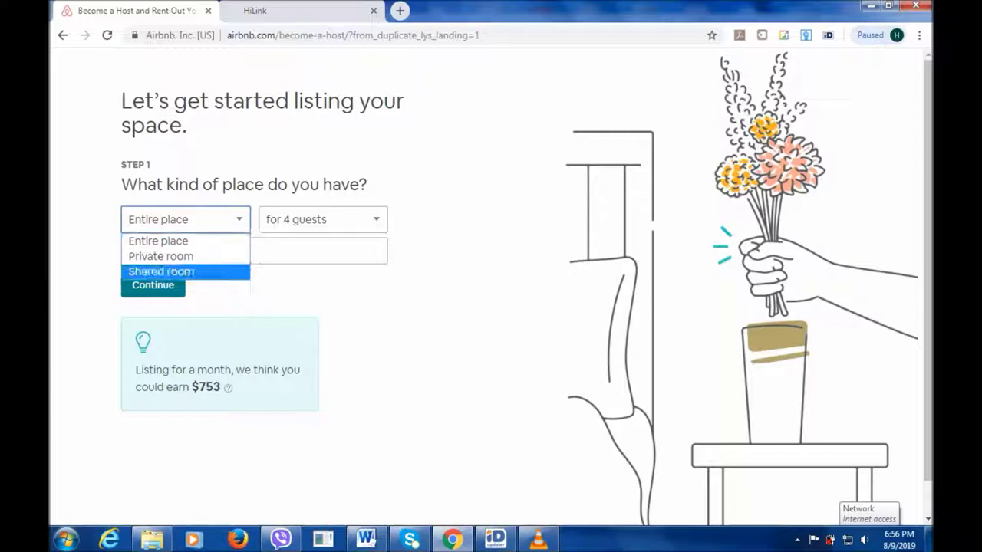
pyautogui.press('Return')
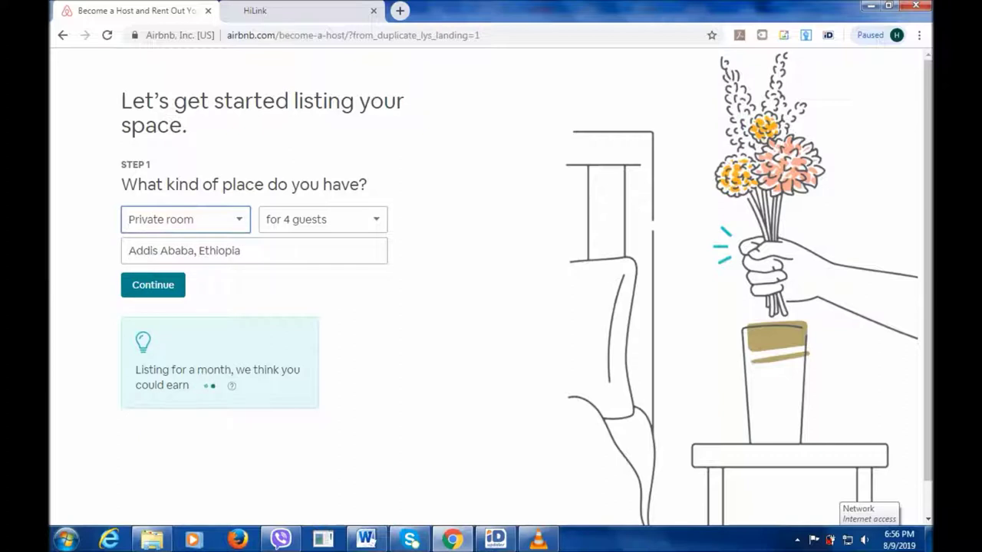
pyautogui.click(323, 220)
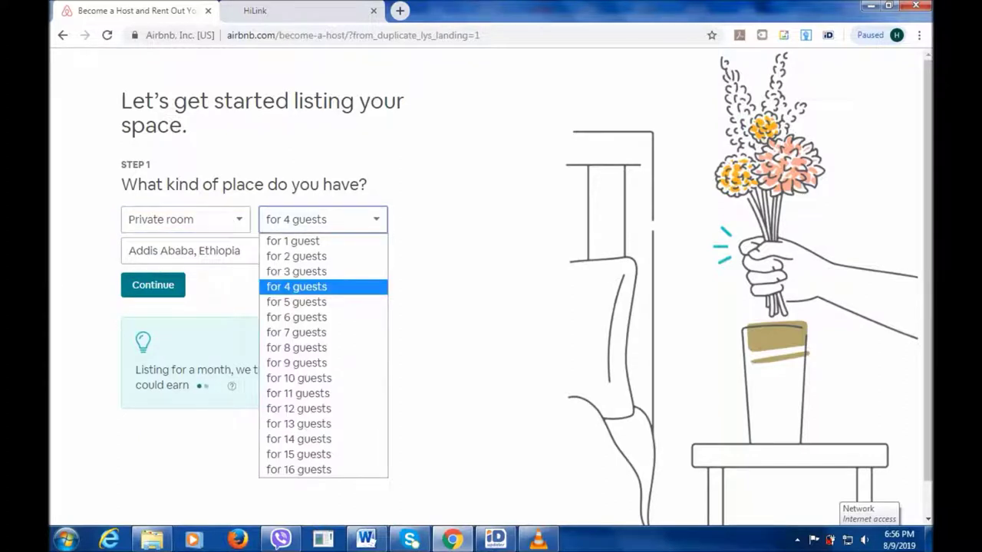
pyautogui.press('Down')
pyautogui.press('Down')
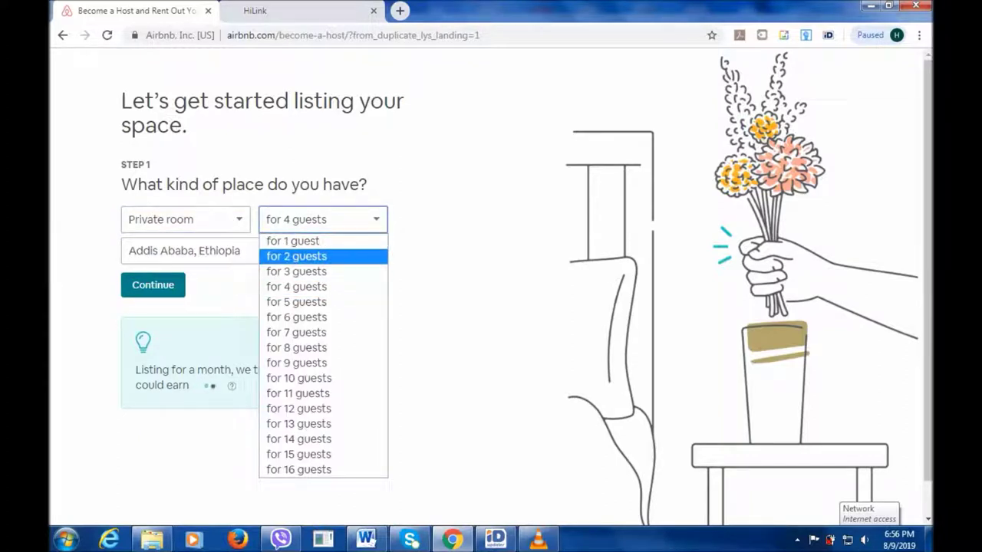
pyautogui.press('Up')
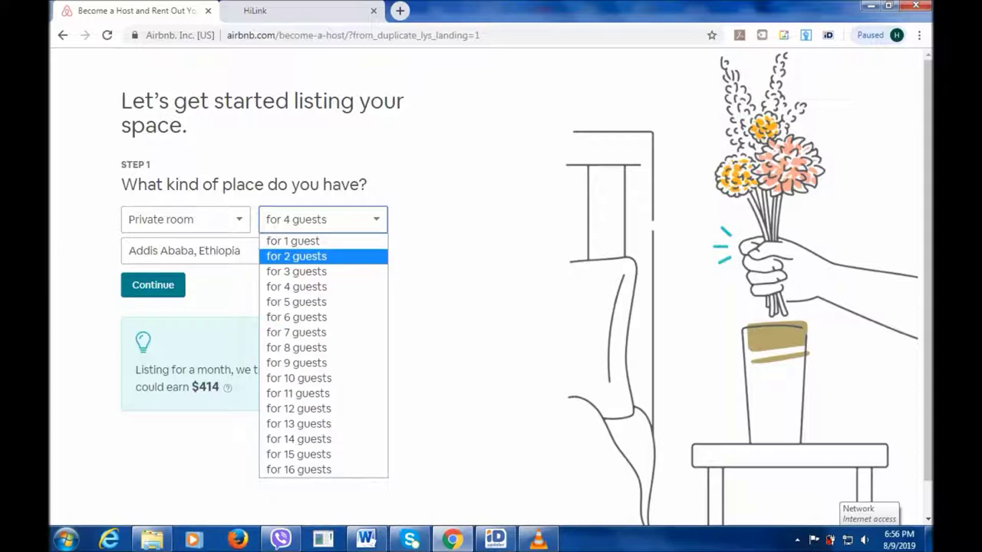
pyautogui.press('Return')
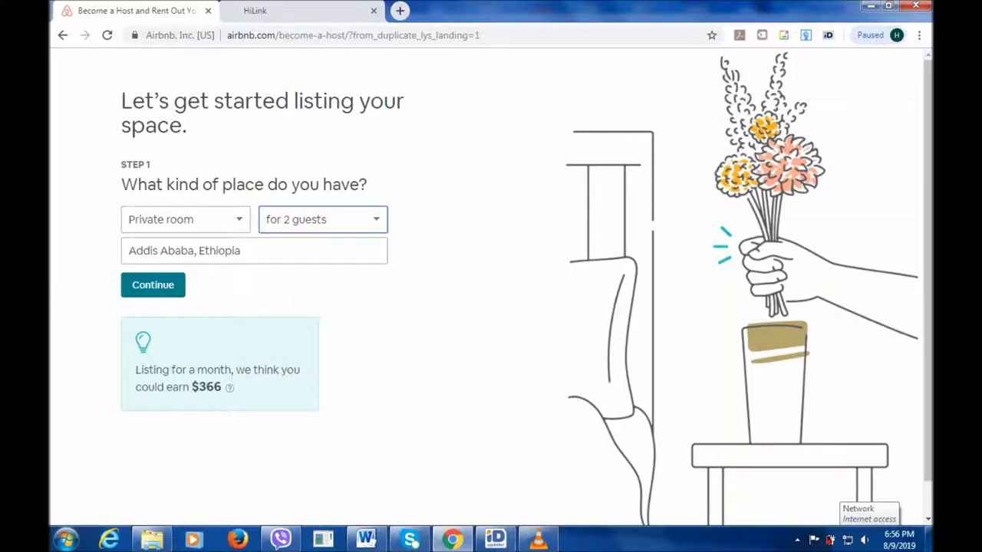
pyautogui.press('Tab')
pyautogui.press('Tab')
pyautogui.press('Return')
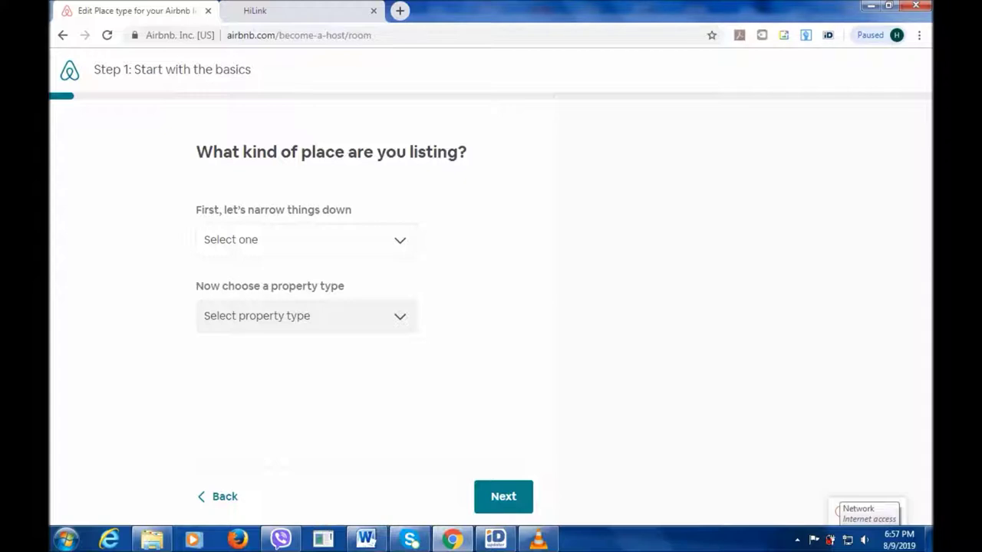
# Choose House as the kind of place and look through the property type options.
pyautogui.click(307, 239)
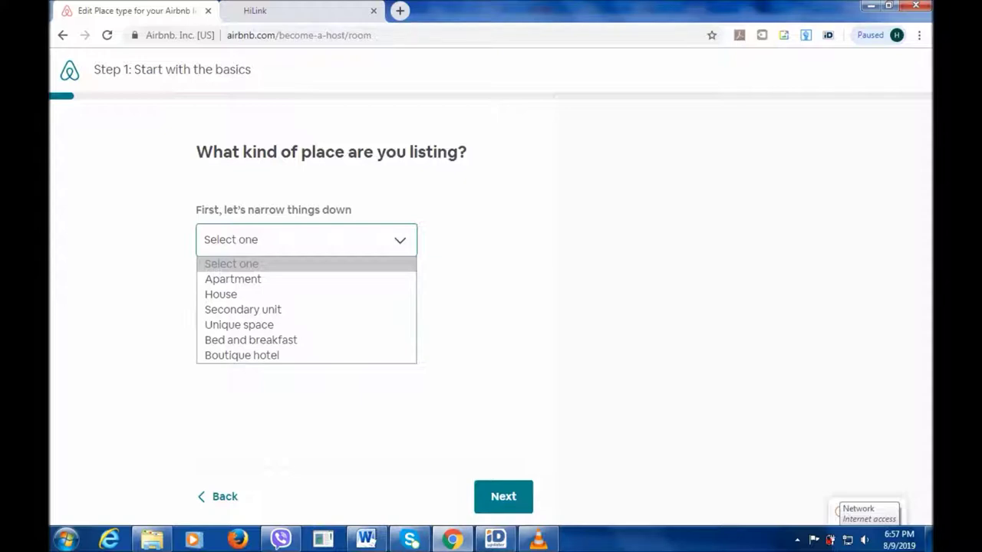
pyautogui.press('Down')
pyautogui.press('Down')
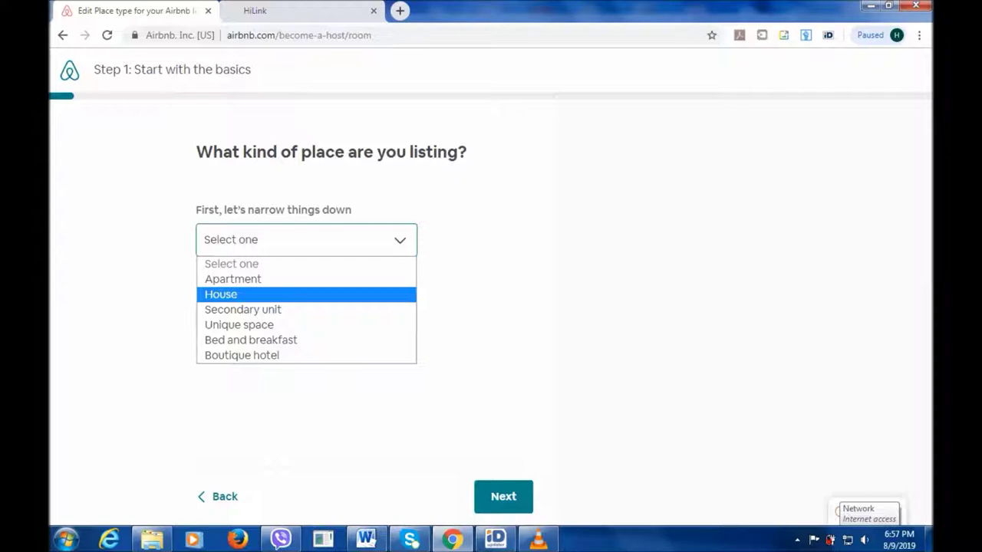
pyautogui.press('Return')
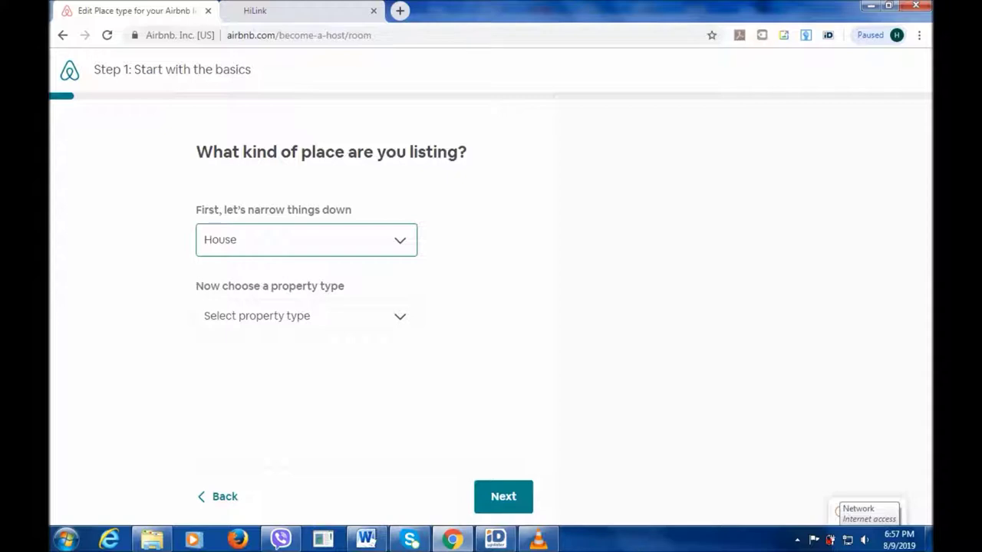
pyautogui.press('Tab')
pyautogui.hotkey('alt', 'Down')
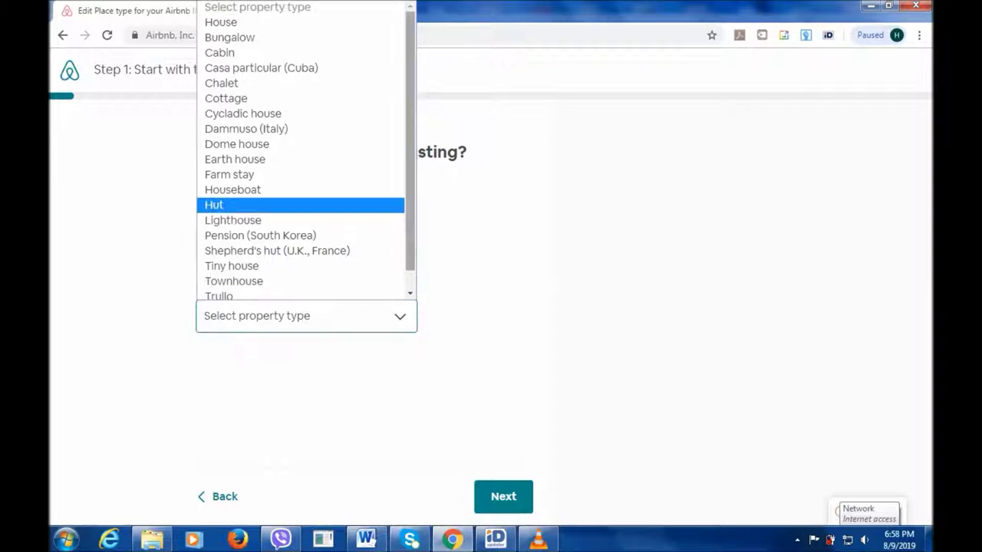
pyautogui.scroll(-1, 305, 151)
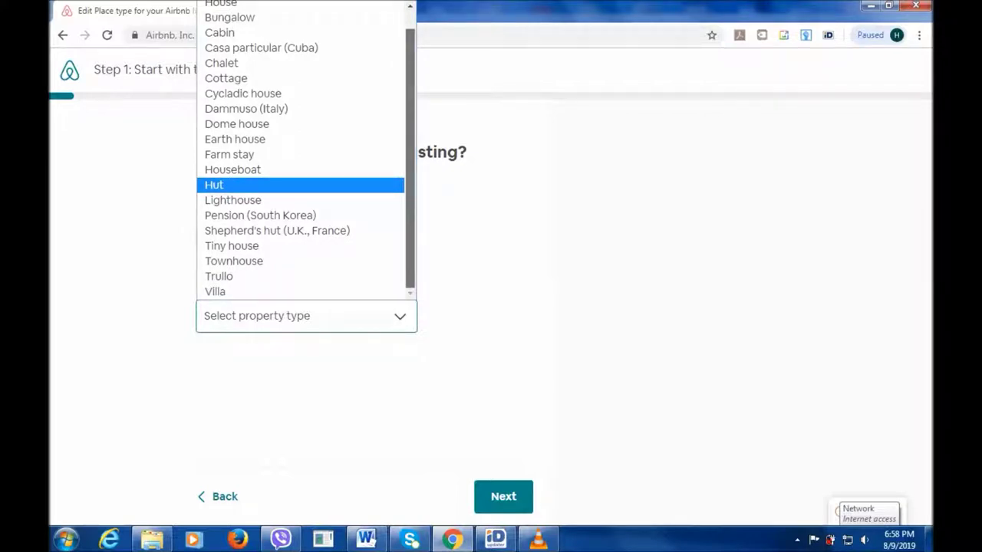
pyautogui.scroll(1, 305, 150)
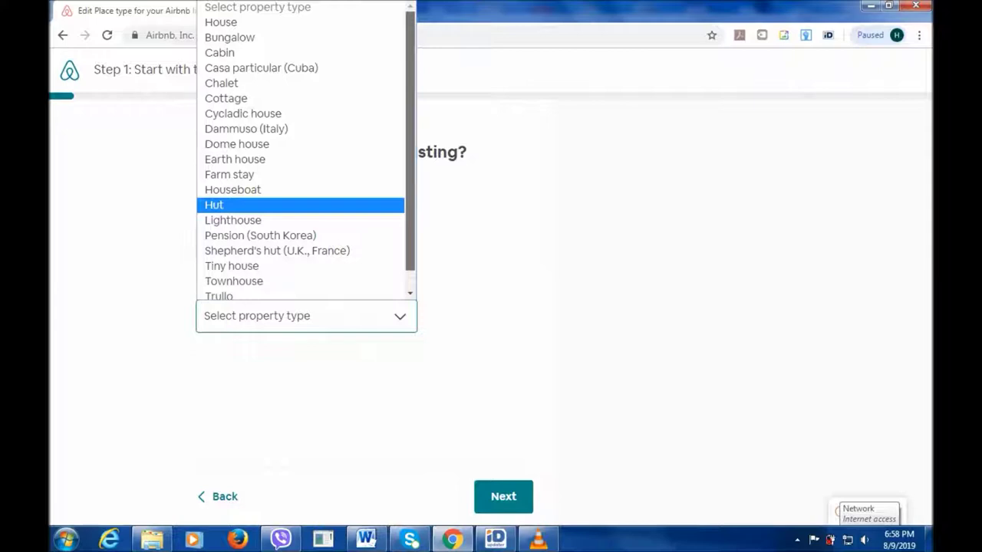
pyautogui.scroll(-1, 305, 150)
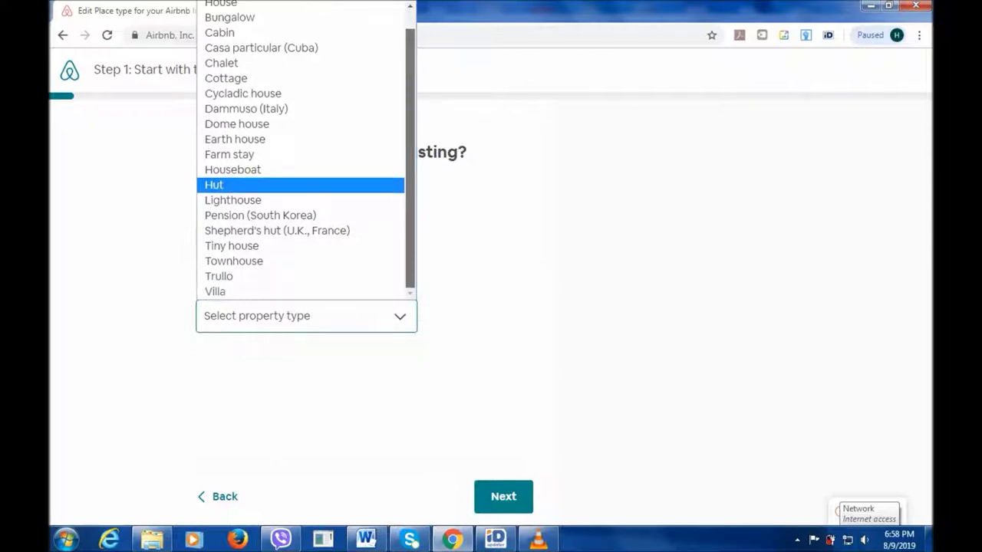
pyautogui.press('Escape')
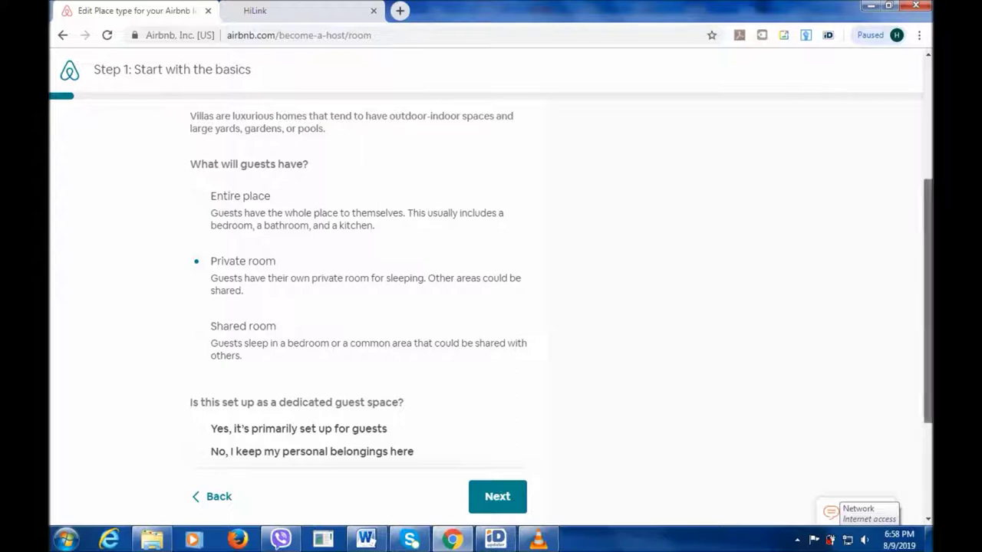
# Mark the Villa private room as primarily set up for guests and continue.
pyautogui.scroll(-1, 491, 292)
pyautogui.scroll(-1, 491, 292)
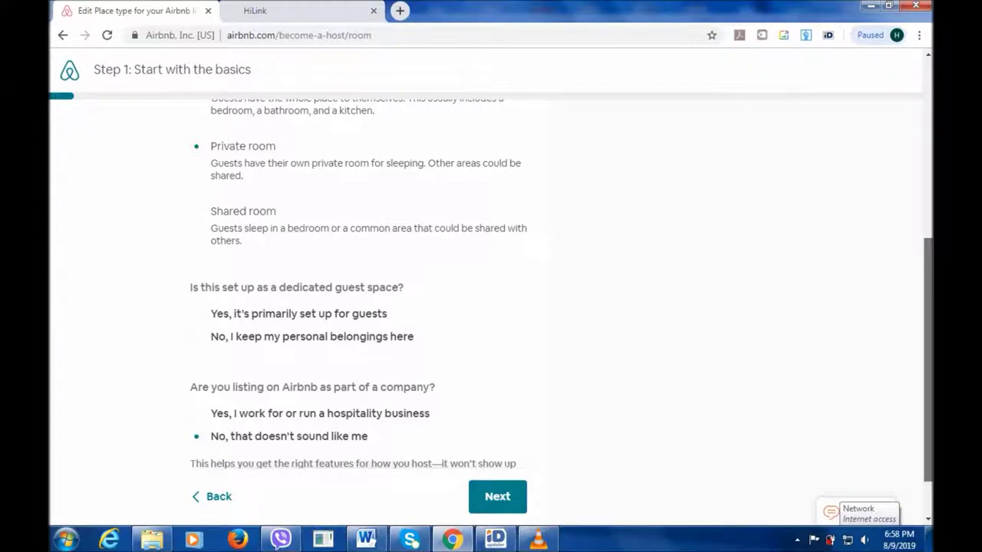
pyautogui.scroll(-1, 491, 292)
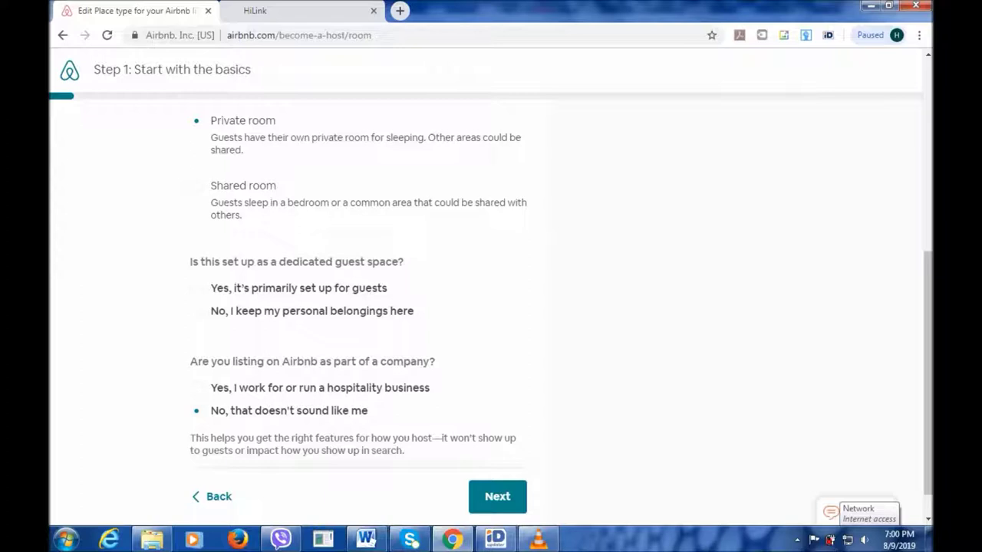
pyautogui.click(197, 287)
pyautogui.scroll(-1, 359, 291)
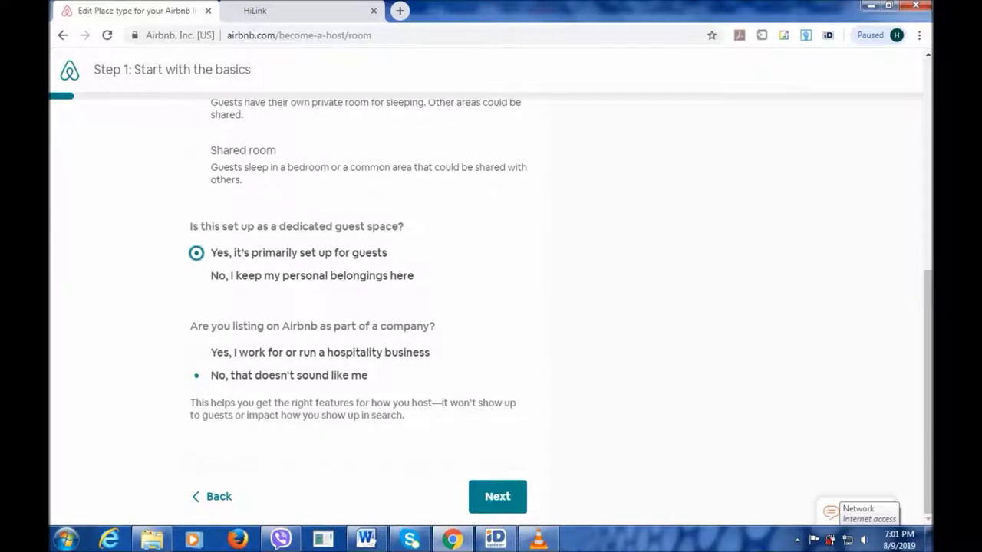
pyautogui.click(498, 496)
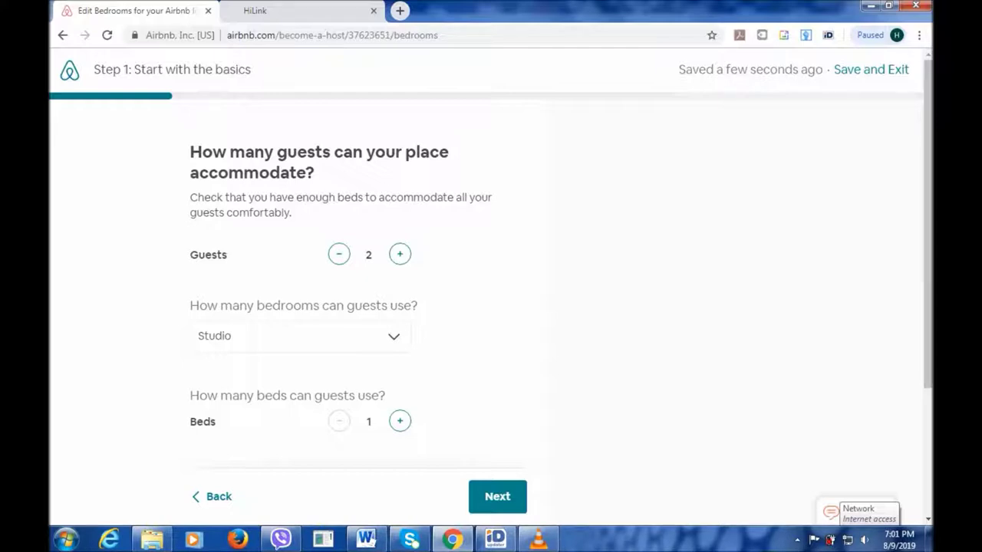
pyautogui.moveTo(539, 540)
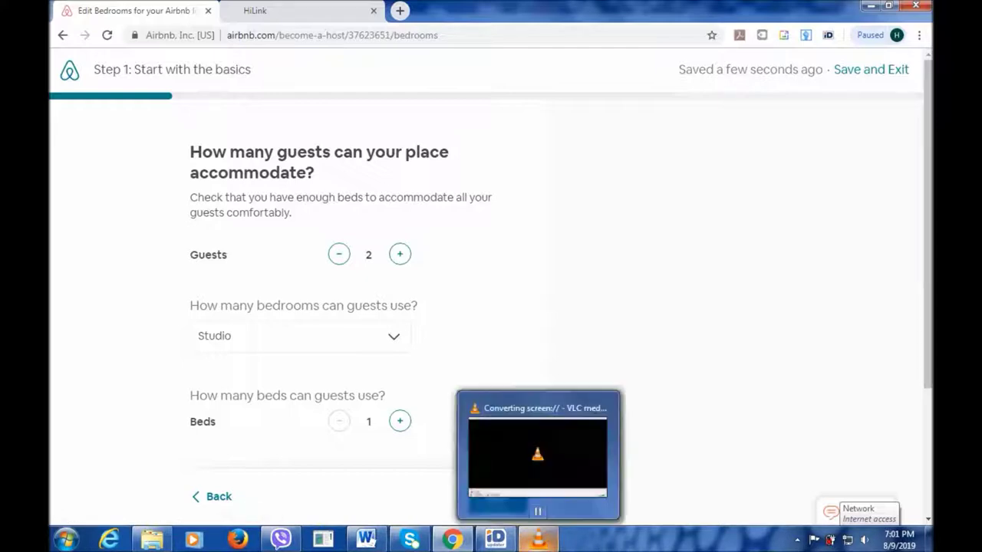
pyautogui.click(537, 456)
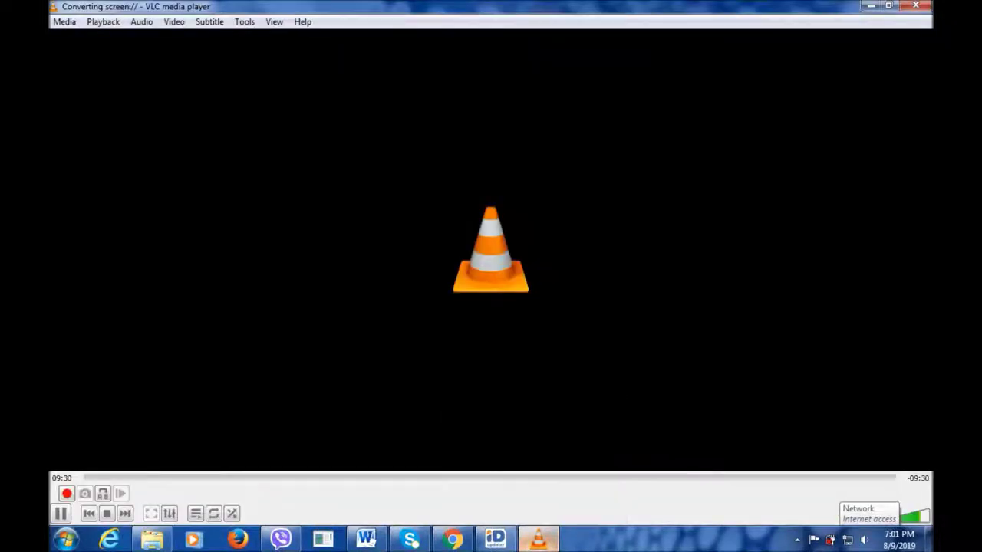
pyautogui.click(539, 540)
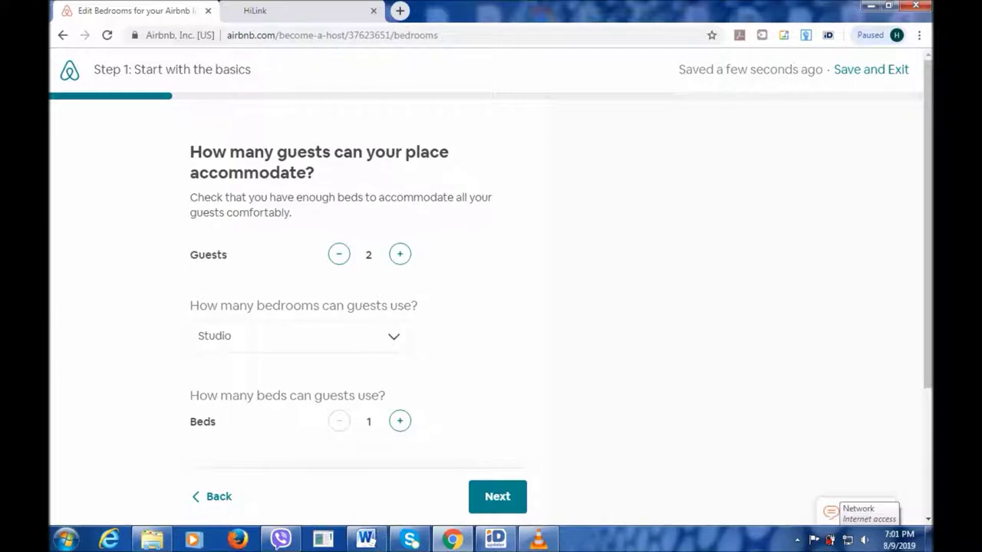
# Select 2 bedrooms and increase the beds from 1 to 3.
pyautogui.click(299, 336)
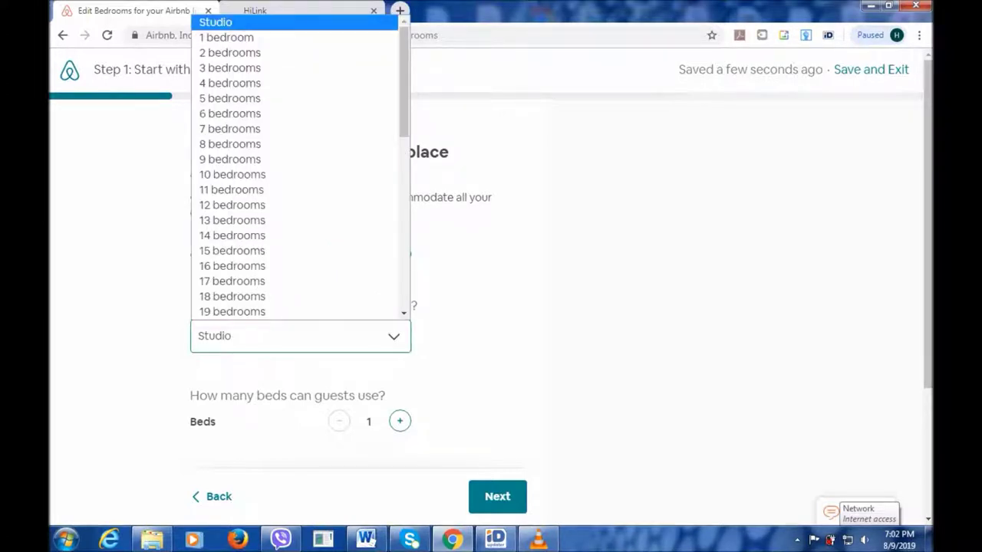
pyautogui.press('1')
pyautogui.press('0')
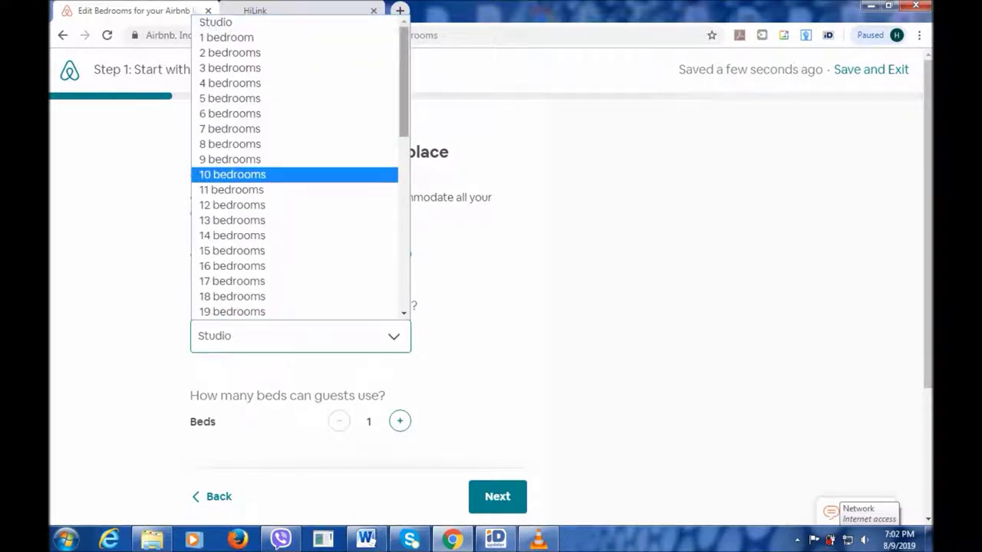
pyautogui.press('5')
pyautogui.press('2')
pyautogui.press('Return')
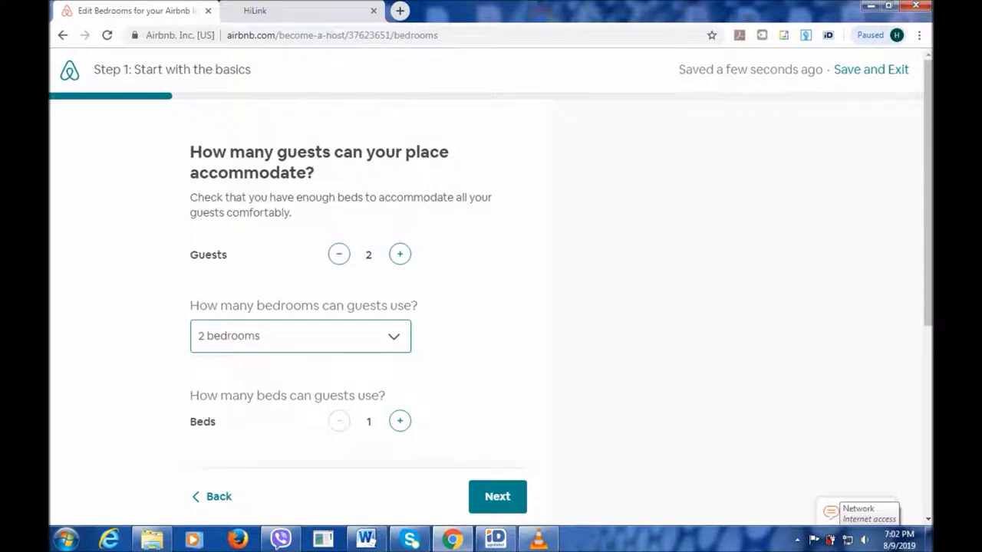
pyautogui.click(400, 420)
pyautogui.click(399, 420)
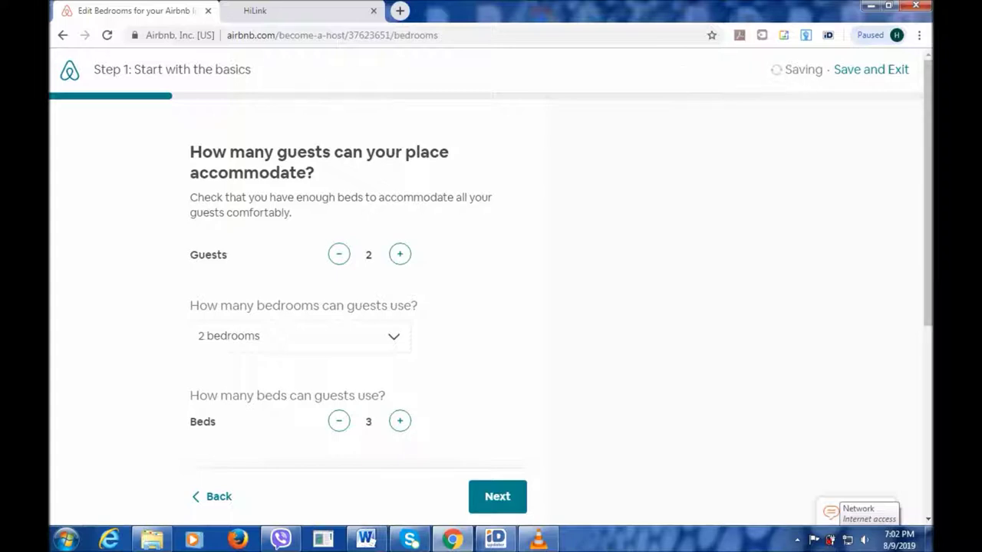
pyautogui.scroll(-2, 491, 307)
pyautogui.scroll(-2, 491, 307)
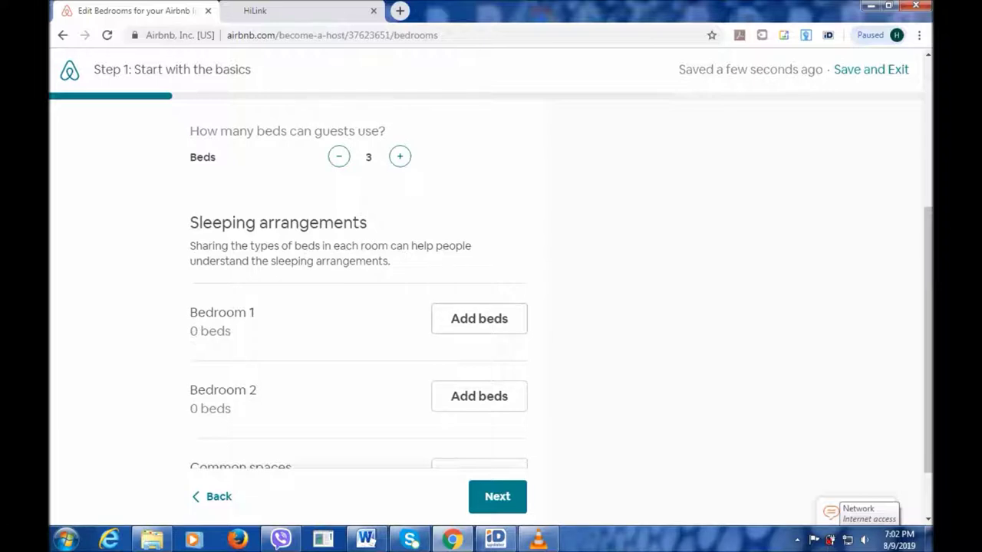
# Add one single bed each to Bedroom 1 and Bedroom 2, then continue.
pyautogui.click(479, 319)
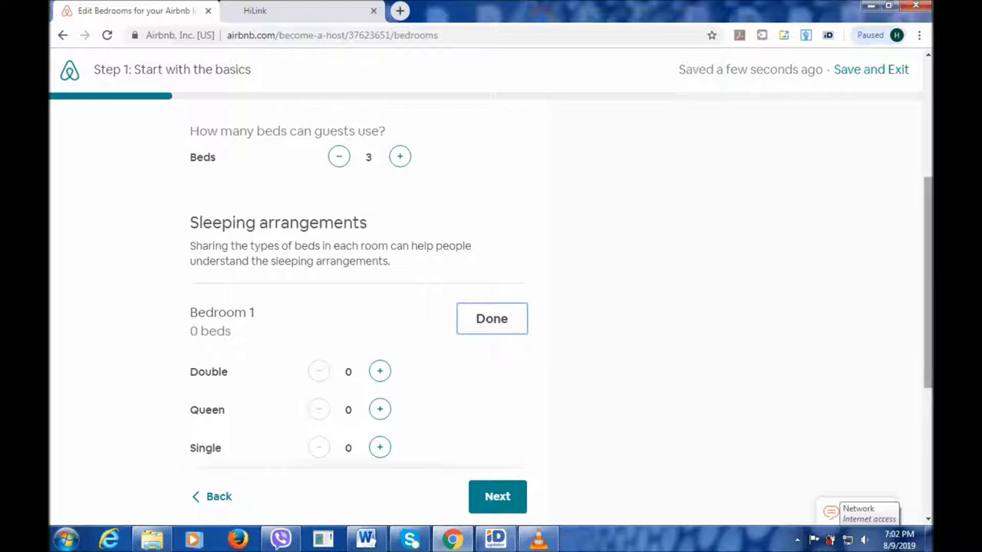
pyautogui.scroll(-2, 491, 307)
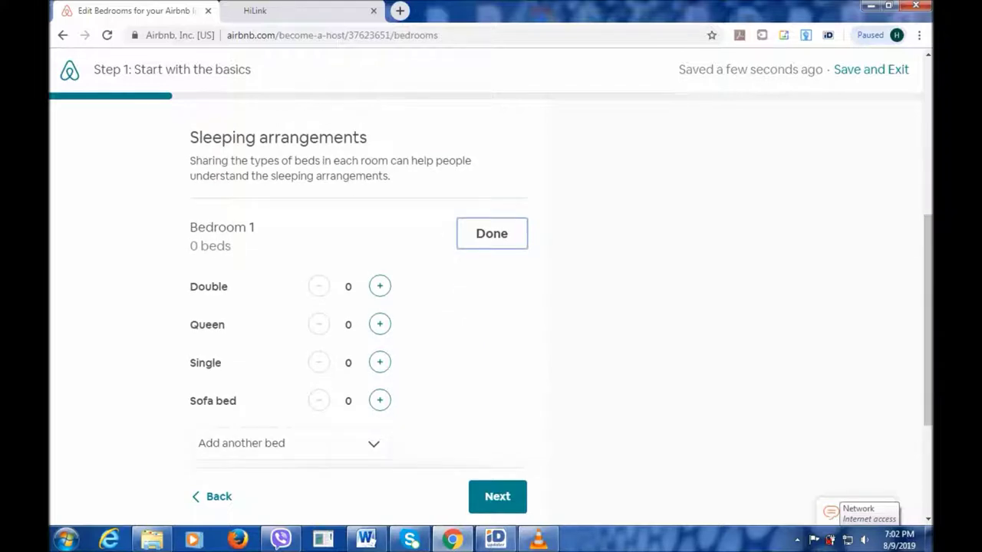
pyautogui.click(379, 362)
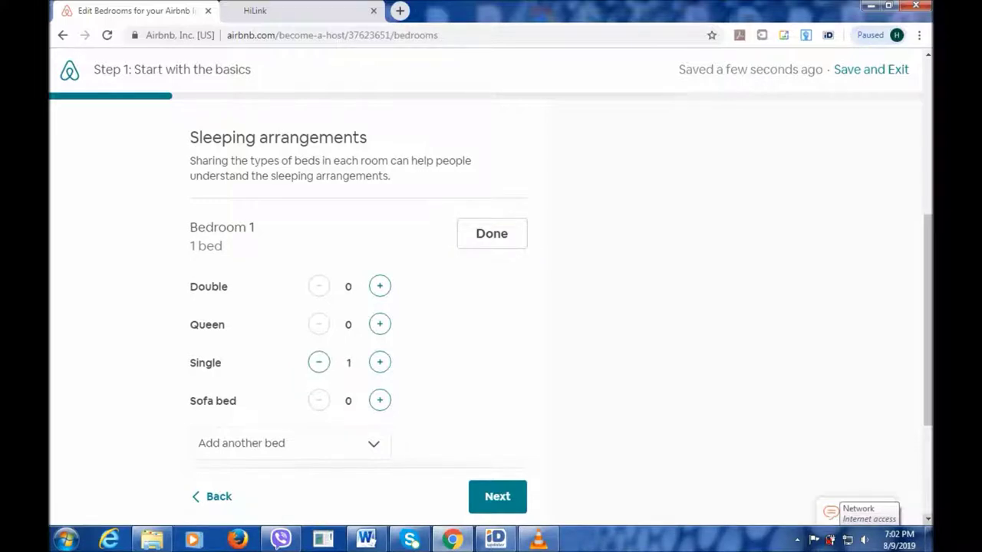
pyautogui.scroll(-1, 491, 307)
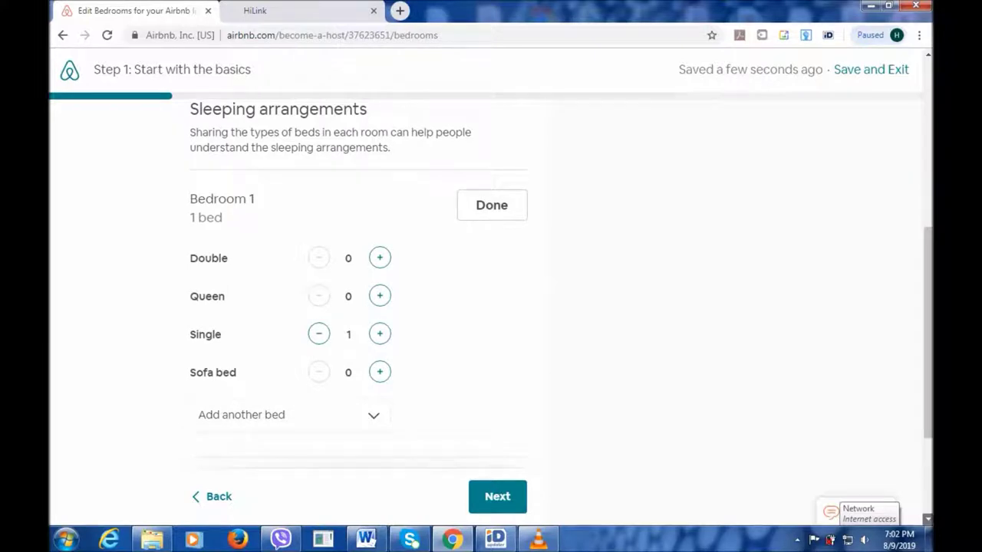
pyautogui.scroll(-5, 491, 307)
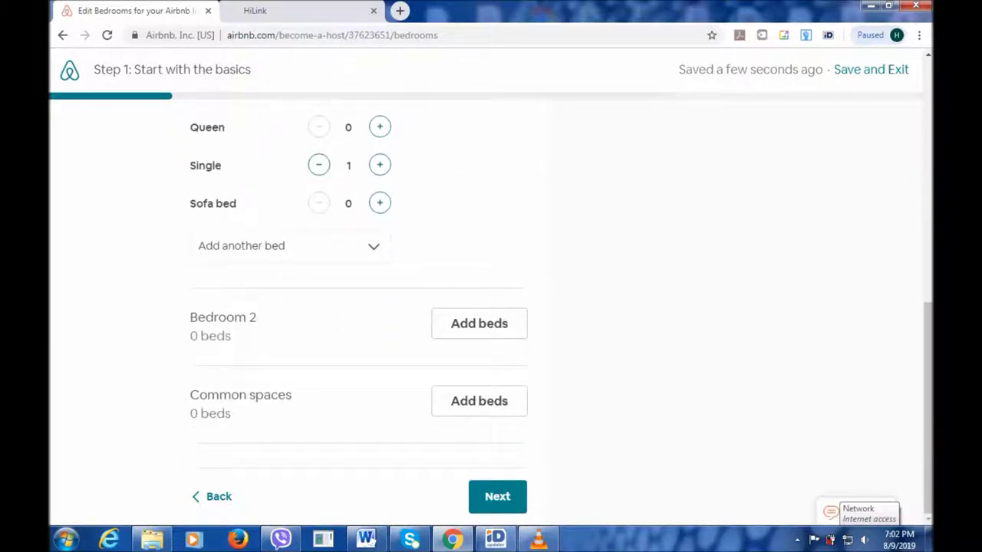
pyautogui.click(479, 323)
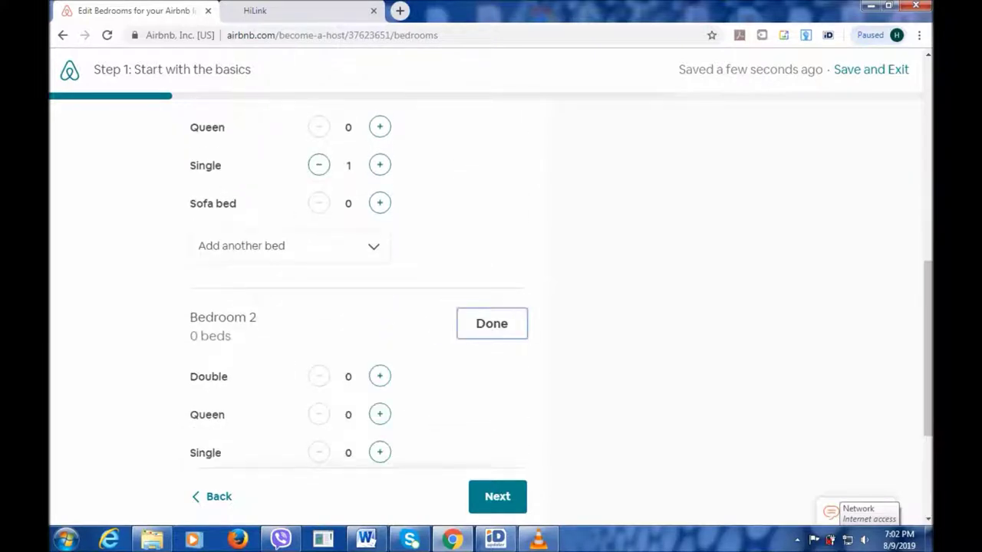
pyautogui.click(380, 452)
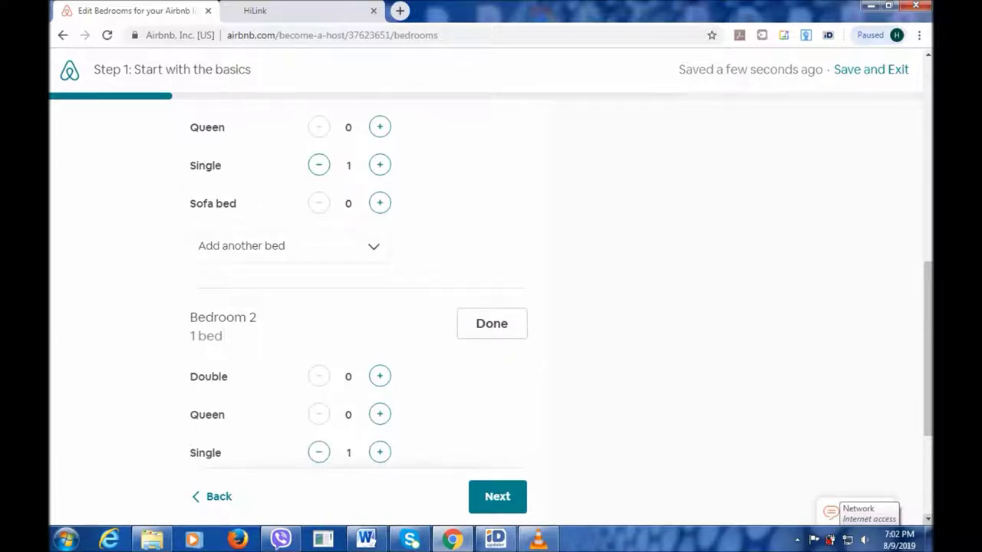
pyautogui.scroll(-5, 491, 307)
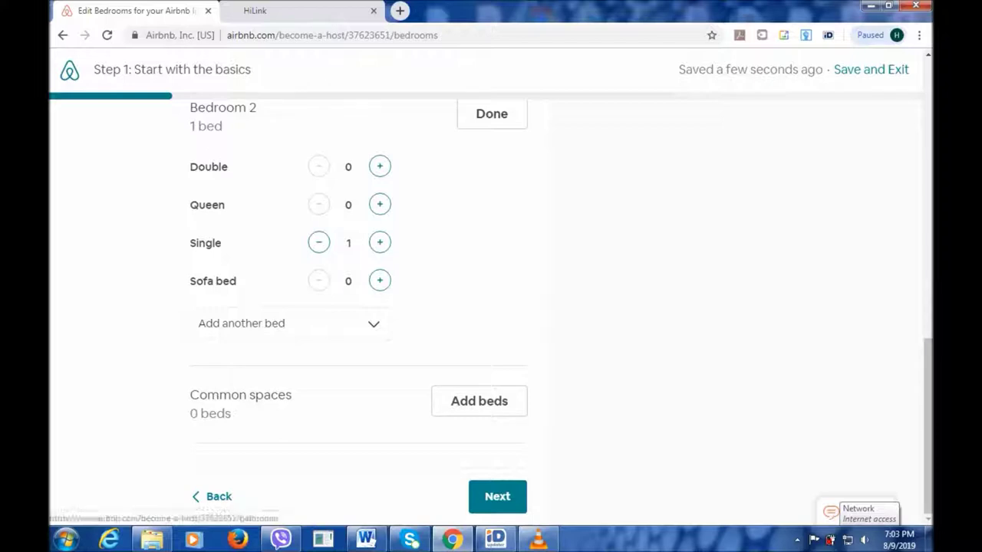
pyautogui.click(497, 497)
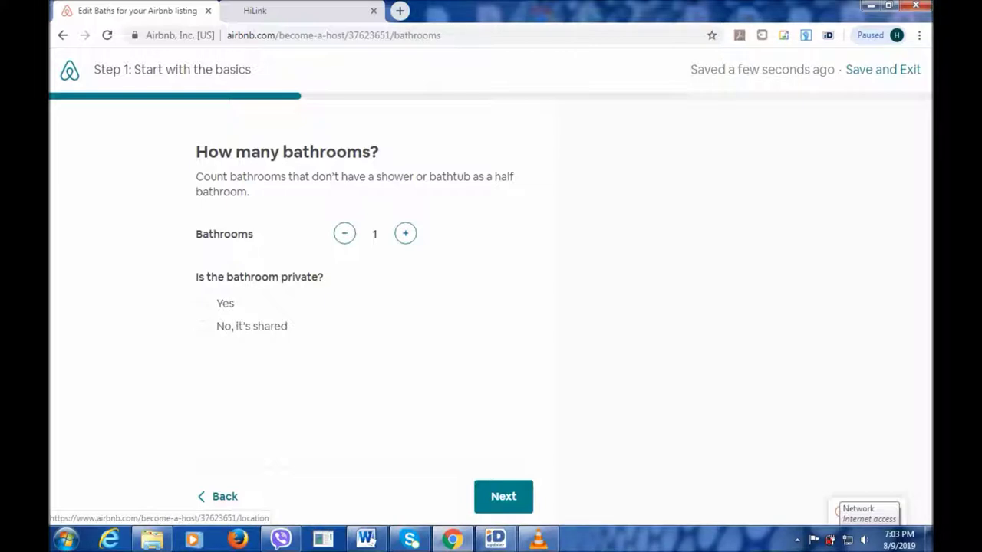
# Leave the bathroom count at 1 and go on to the location step.
pyautogui.click(503, 496)
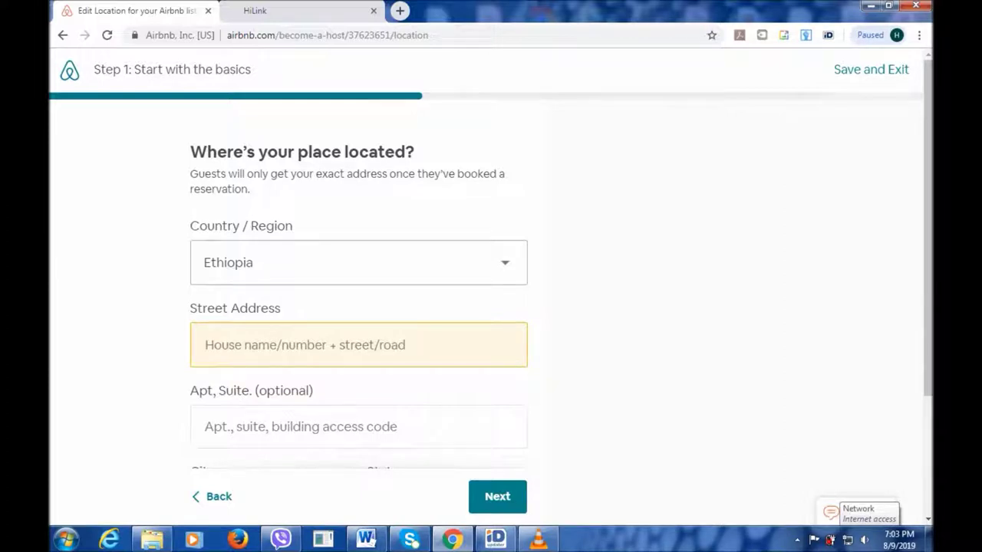
# Enter 'Bole' as the street address and accept the first suggested street.
pyautogui.click(206, 345)
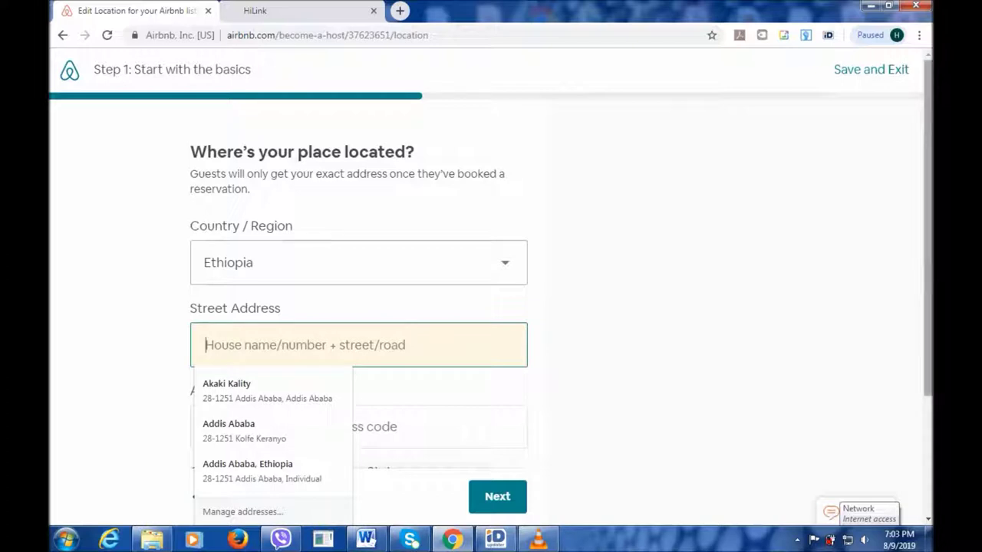
pyautogui.scroll(-1, 484, 264)
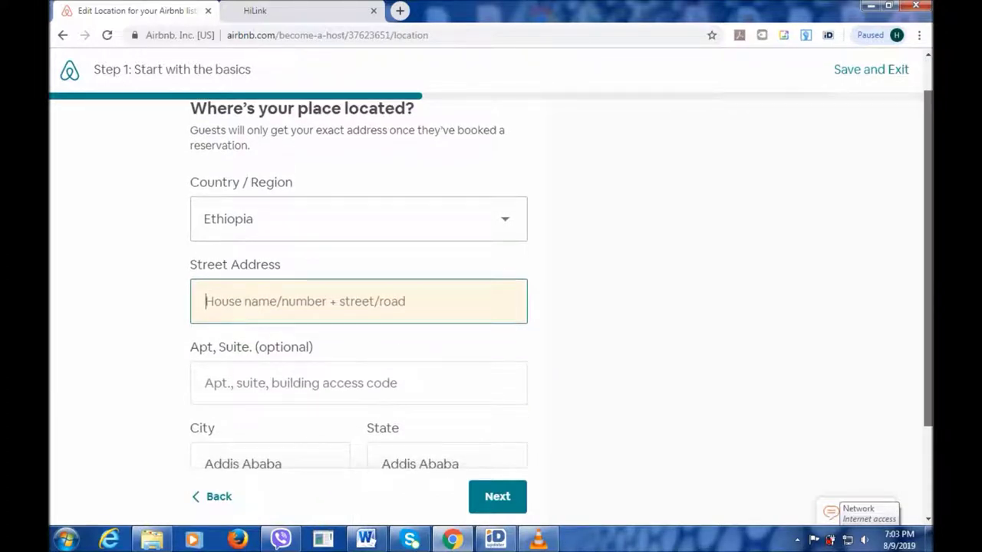
pyautogui.scroll(-1, 484, 280)
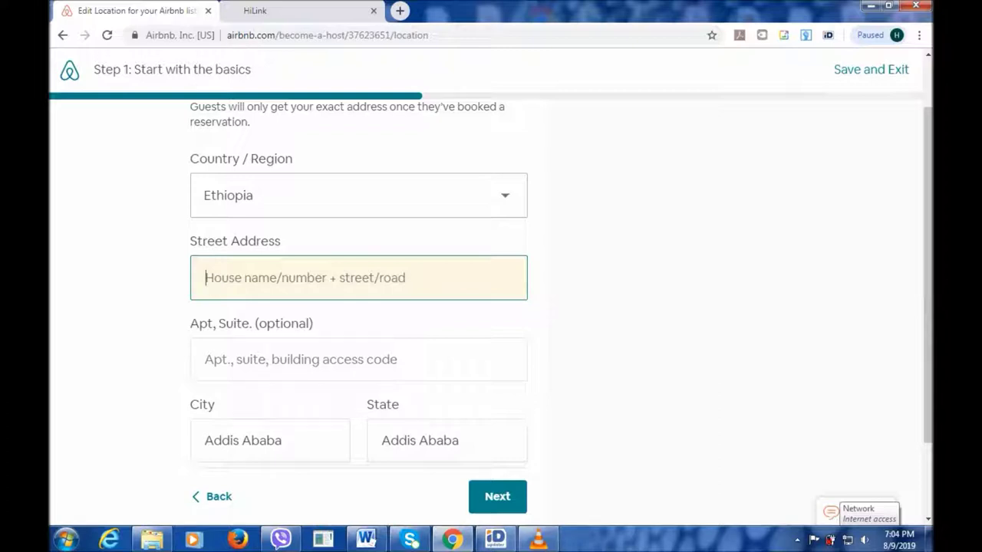
pyautogui.write('Bole')
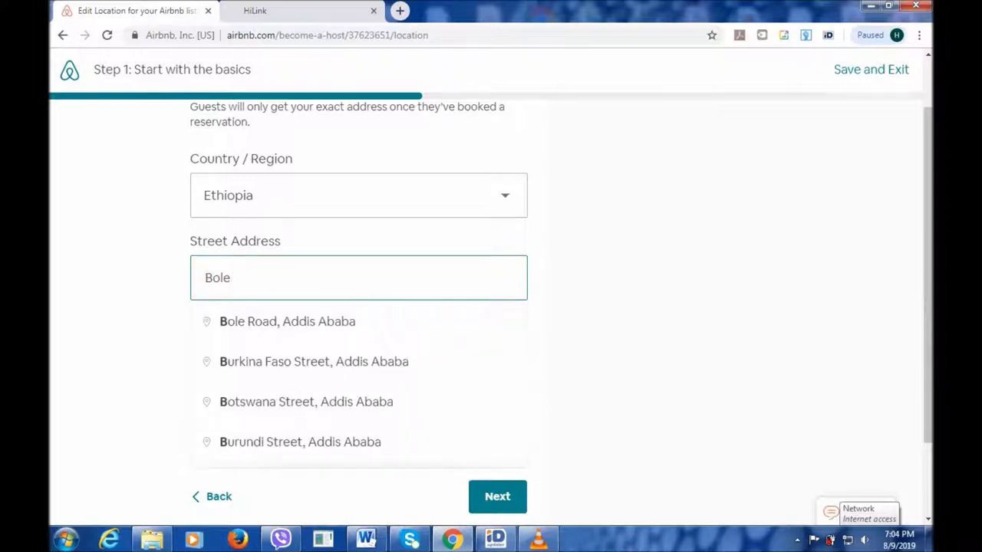
pyautogui.press('Down')
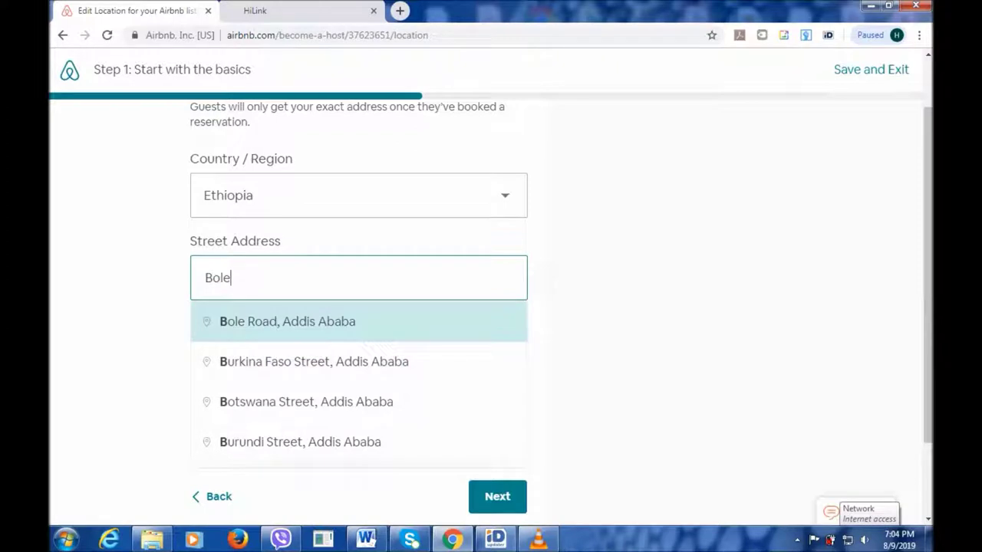
pyautogui.press('Return')
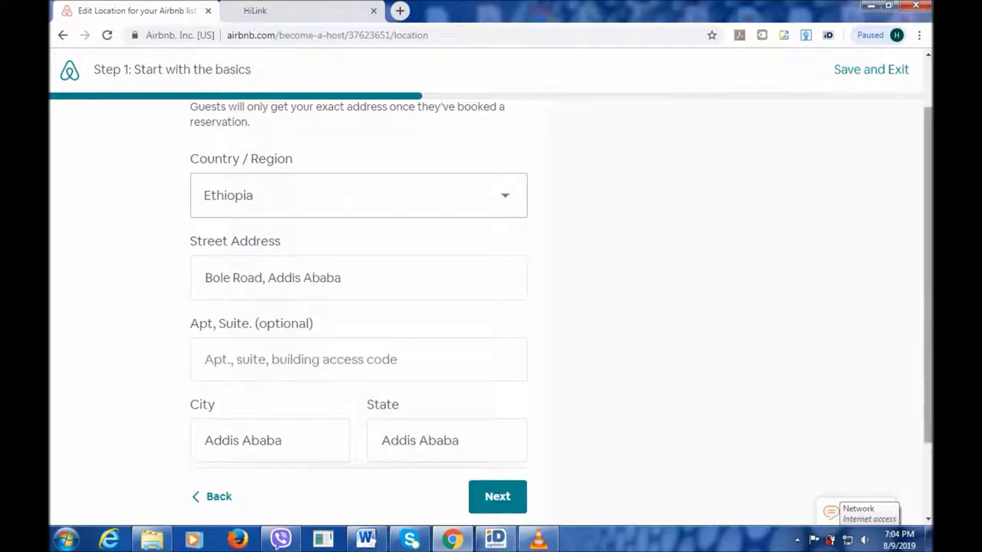
# Replace the street with the pasted Africa Avenue address in Addis Ababa.
pyautogui.scroll(2, 491, 284)
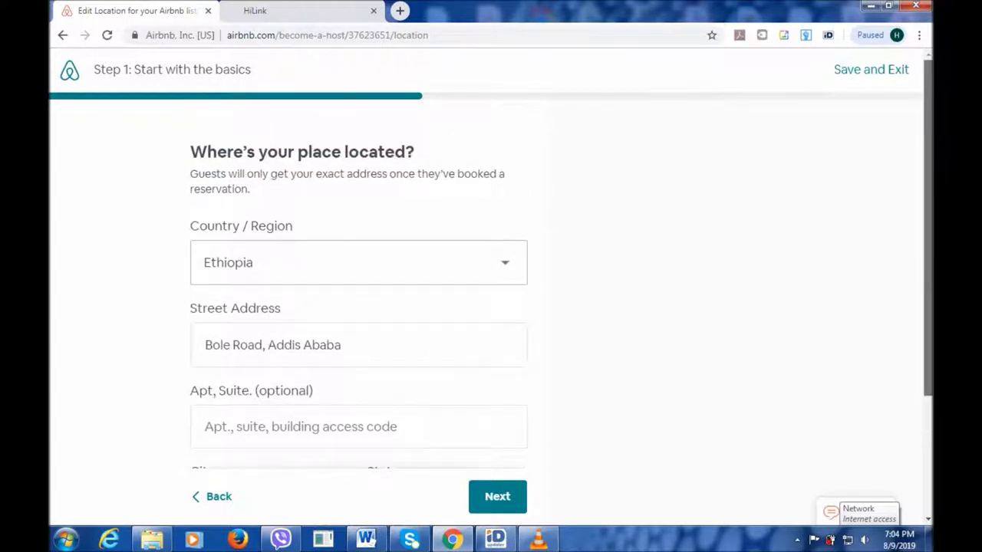
pyautogui.scroll(-2, 491, 284)
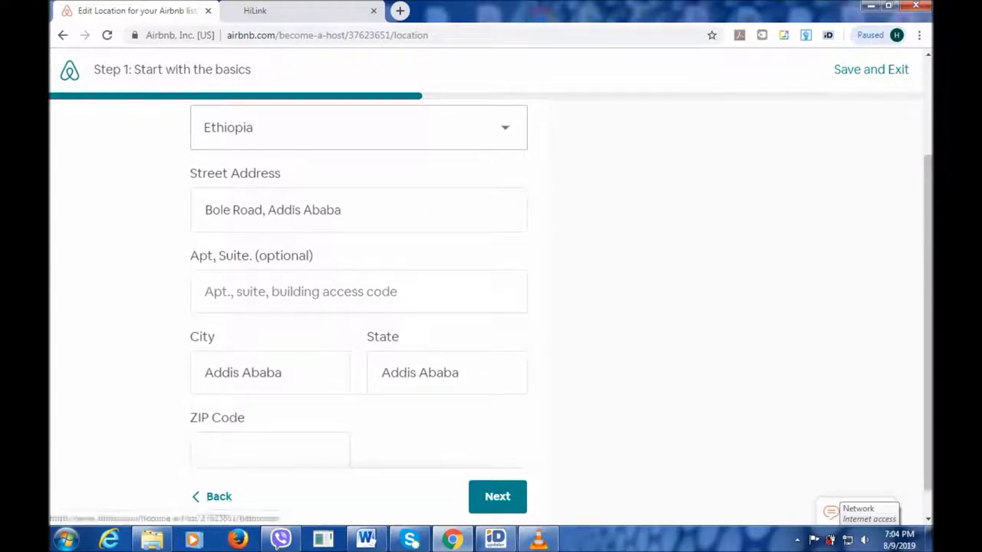
pyautogui.hotkey('ctrl', 'a')
pyautogui.write('Africa Avenue')
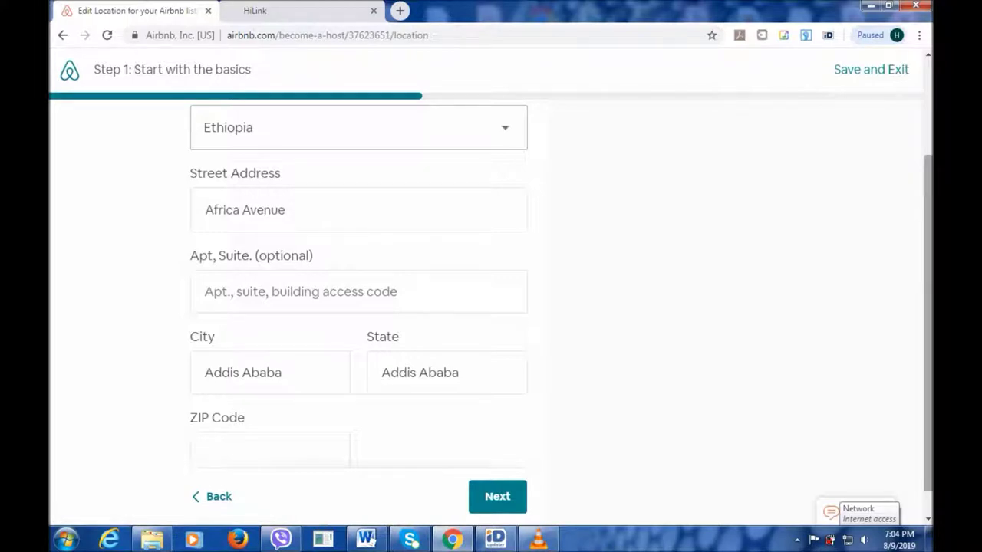
pyautogui.scroll(2, 491, 284)
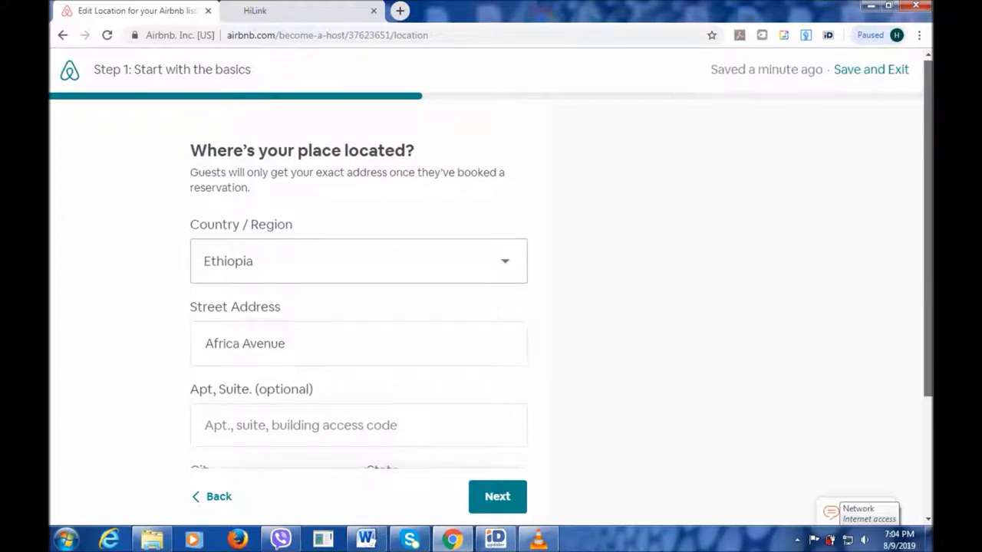
pyautogui.scroll(-2, 491, 284)
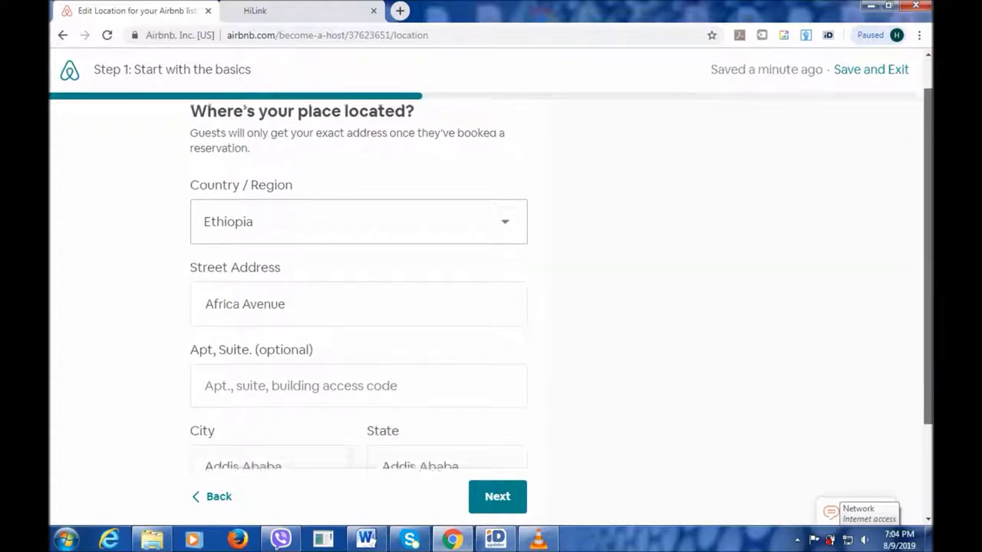
pyautogui.scroll(-1, 491, 284)
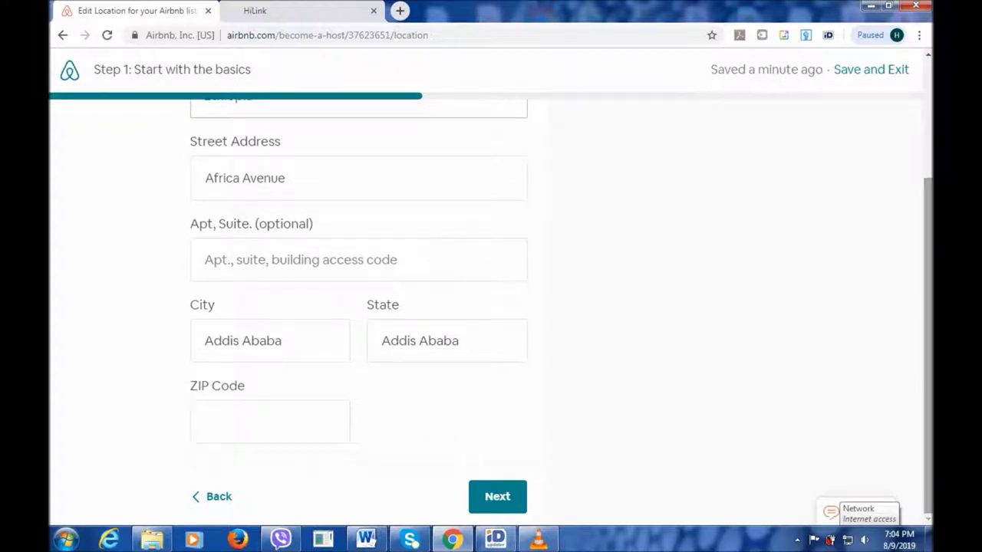
# Add the ZIP code and choose 'Use this address' despite the validation warning.
pyautogui.click(270, 421)
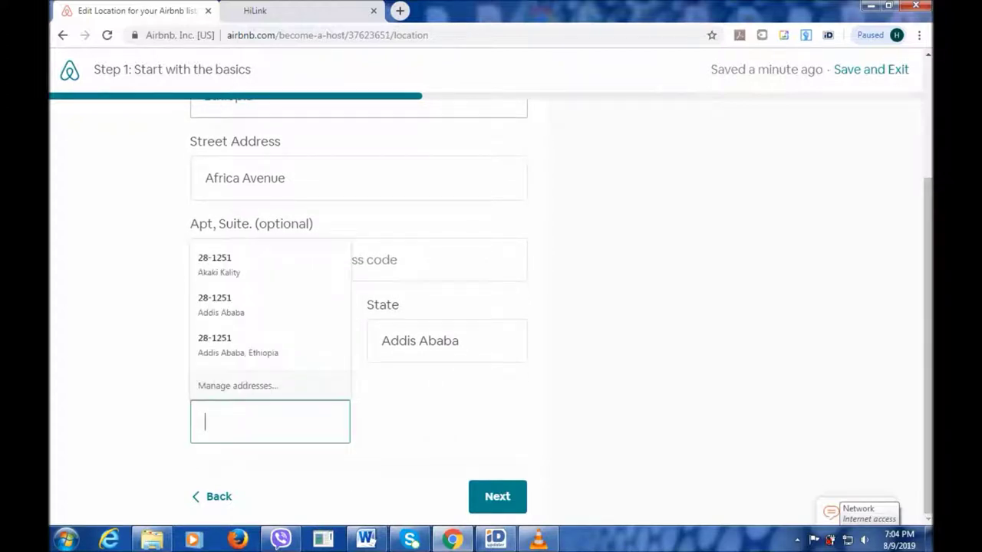
pyautogui.write('2')
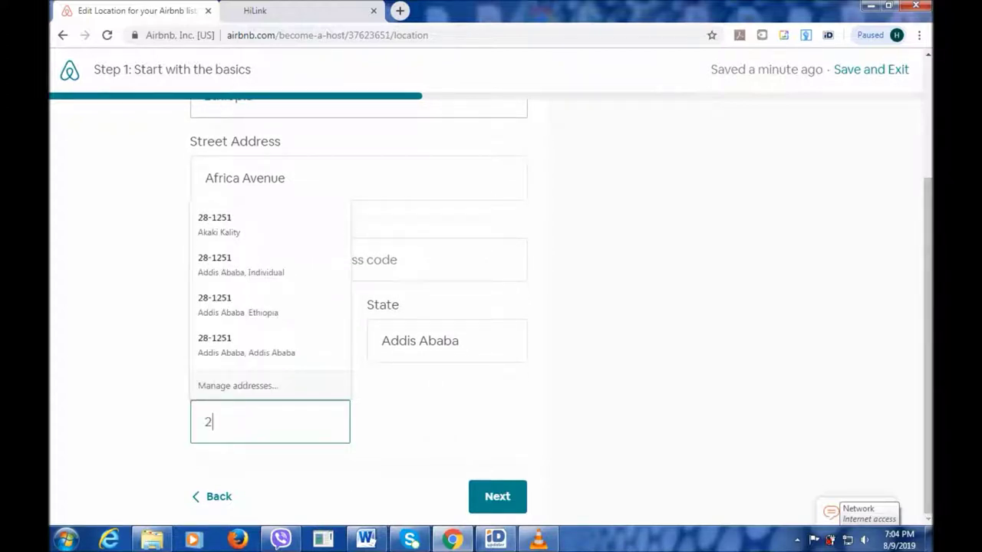
pyautogui.write('8=12')
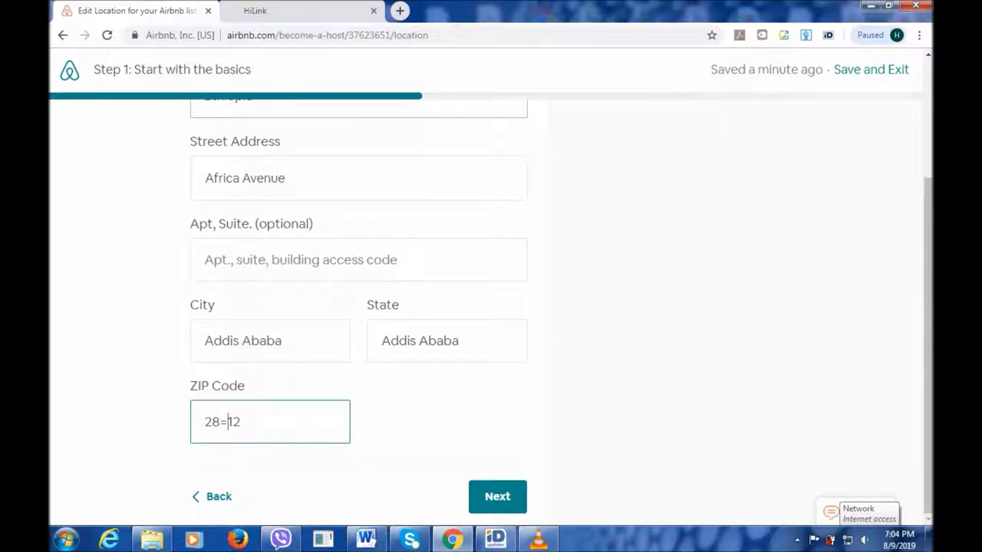
pyautogui.press('BackSpace')
pyautogui.write('-1251')
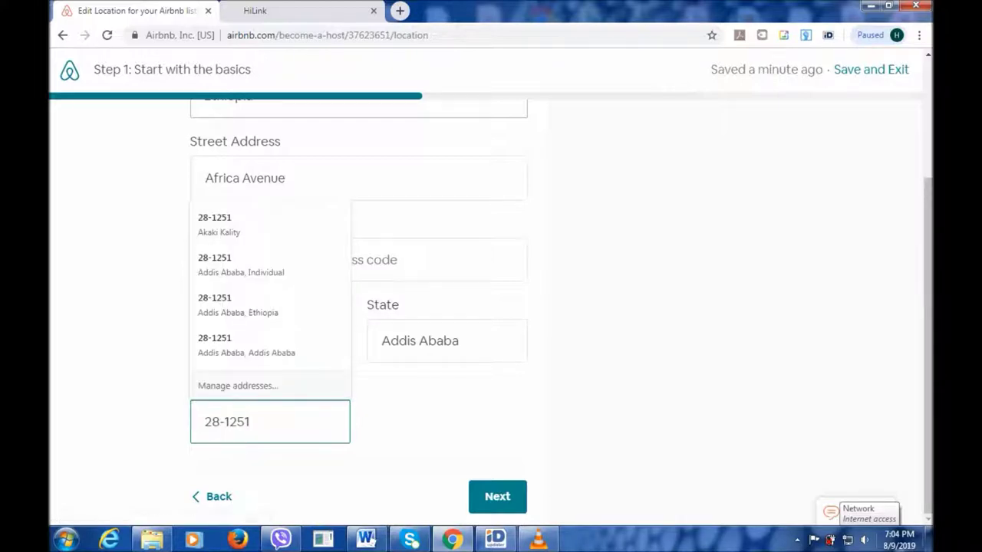
pyautogui.press('Return')
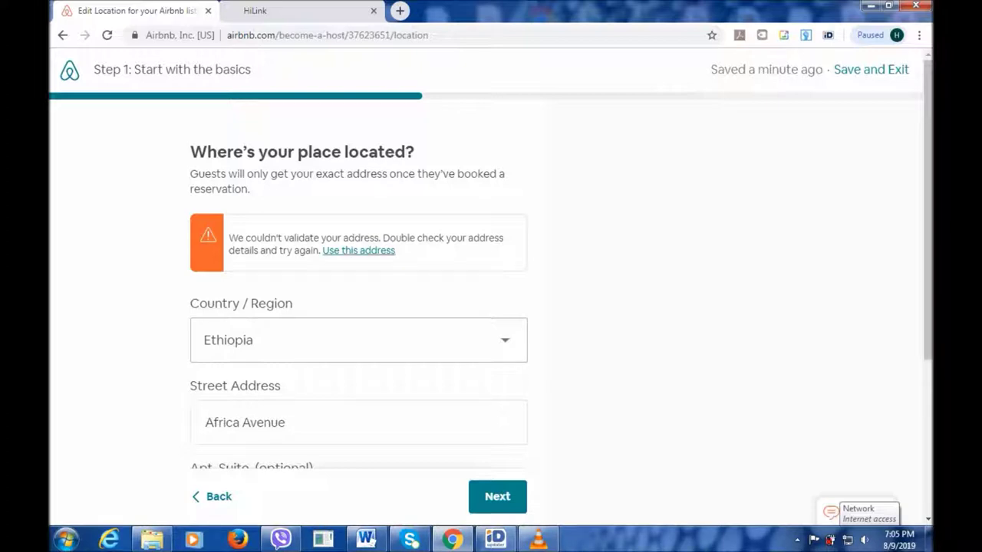
pyautogui.click(358, 251)
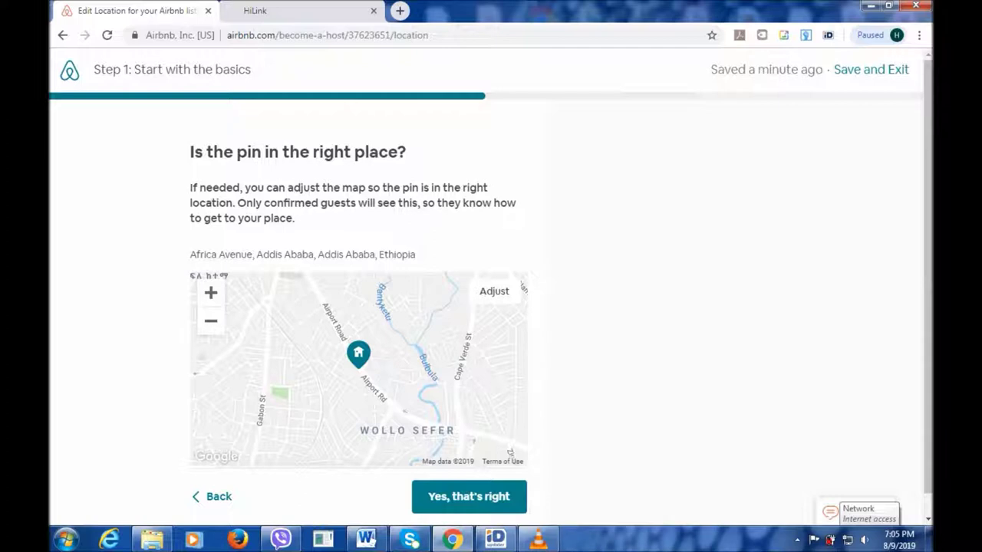
# Adjust the map so the pin sits on the listing's exact spot.
pyautogui.click(494, 291)
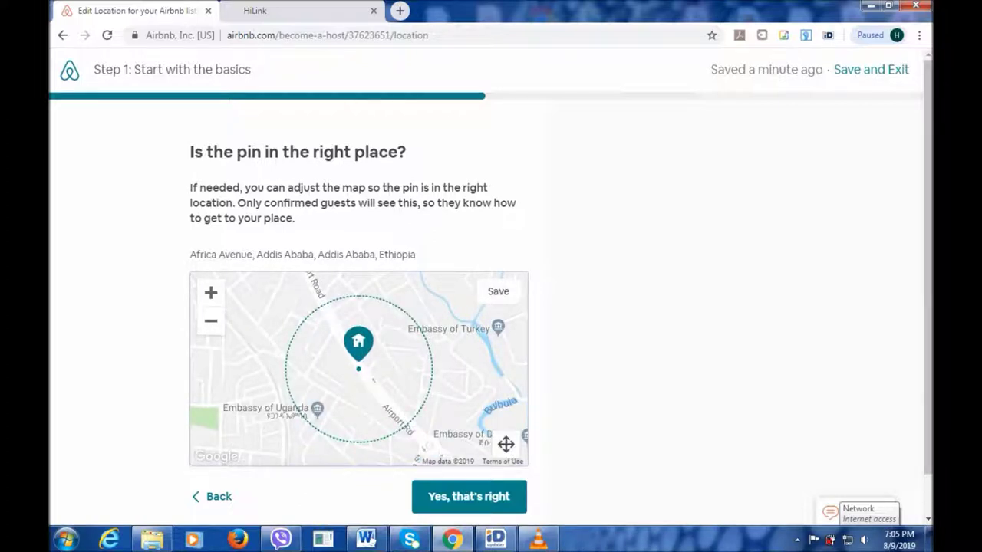
pyautogui.scroll(-1, 241, 346)
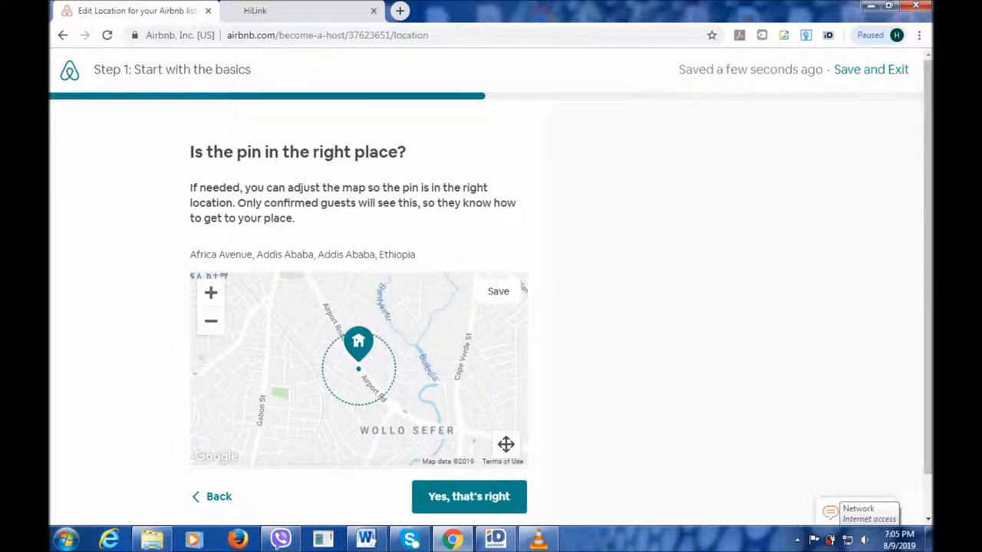
pyautogui.moveTo(359, 368); pyautogui.dragTo(277, 335)
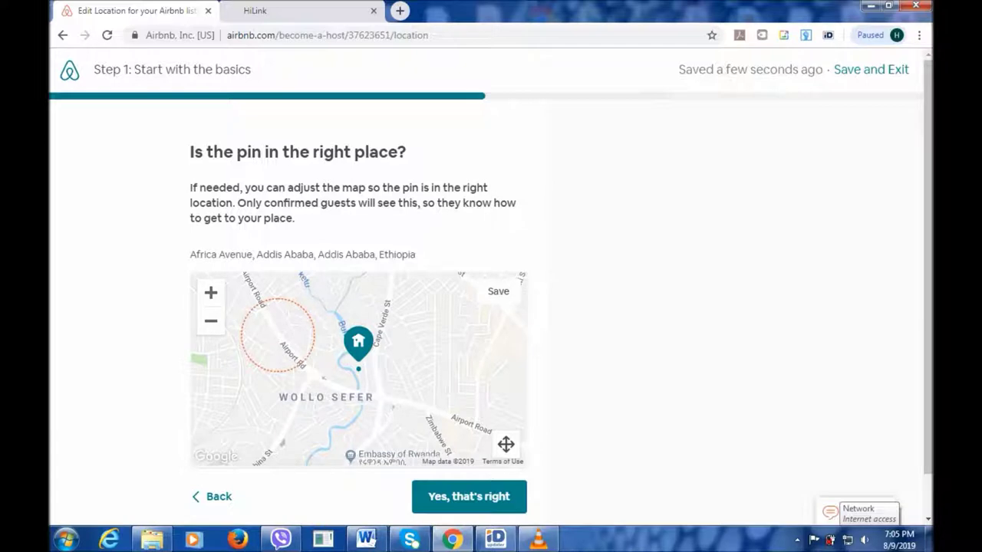
pyautogui.moveTo(358, 368); pyautogui.dragTo(295, 323)
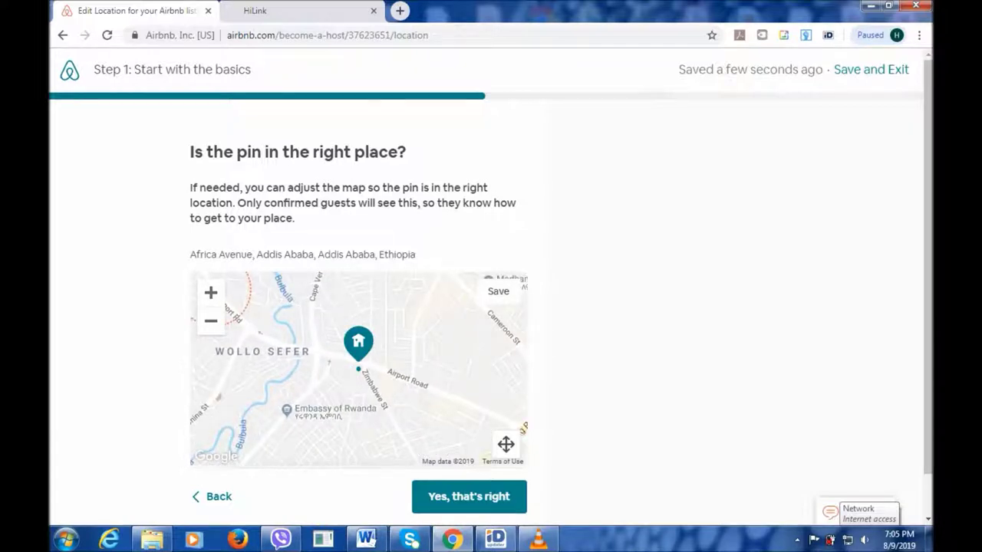
pyautogui.moveTo(359, 368); pyautogui.dragTo(297, 295)
pyautogui.moveTo(359, 369); pyautogui.dragTo(432, 386)
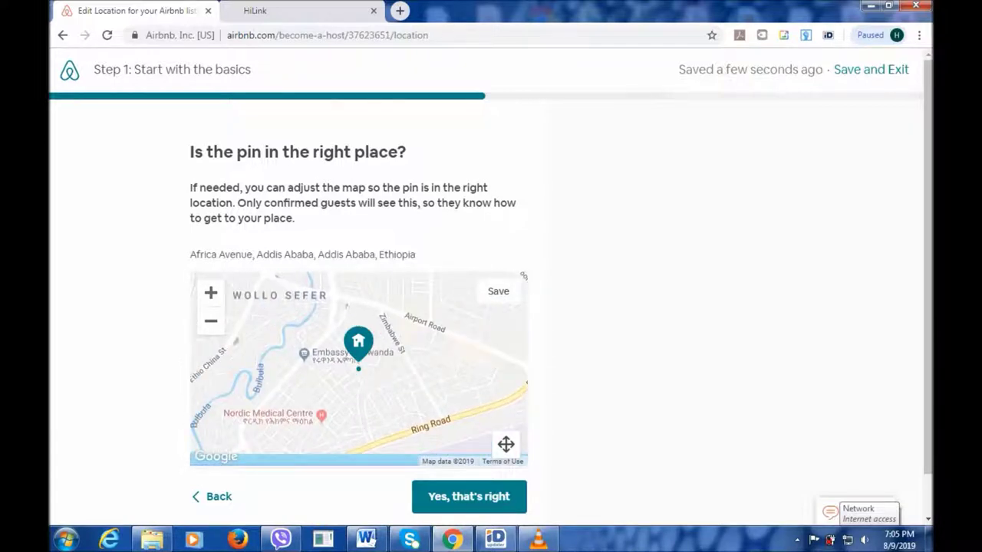
pyautogui.scroll(-1, 449, 330)
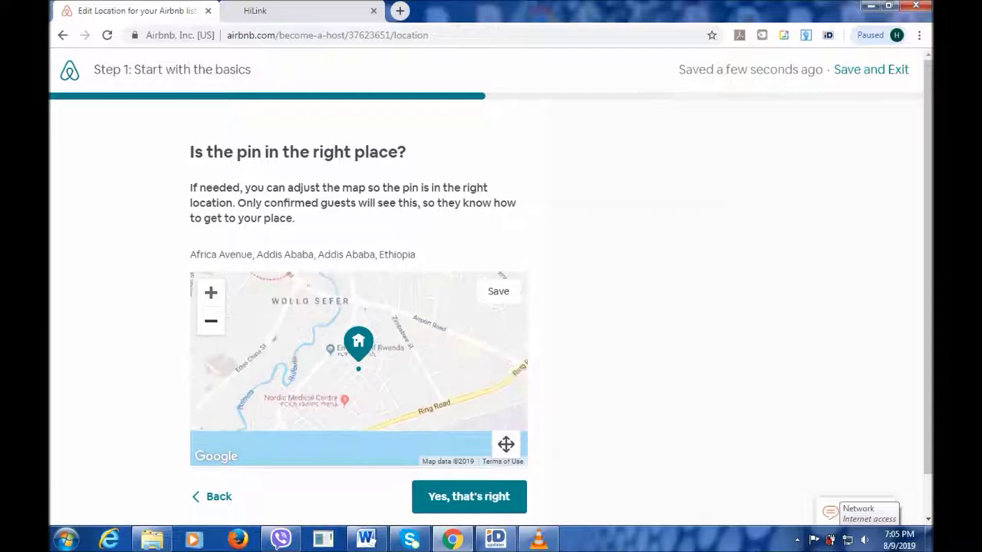
pyautogui.scroll(-1, 359, 341)
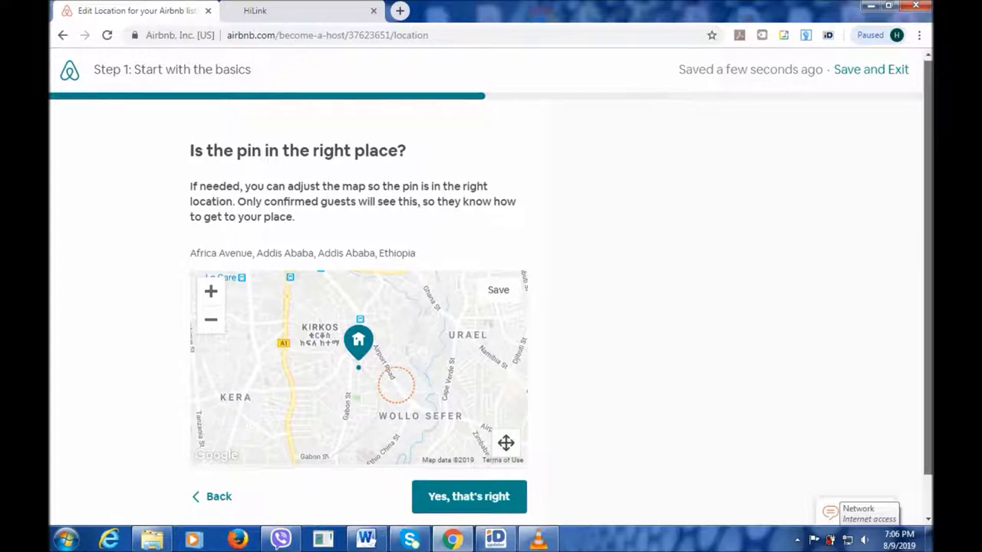
pyautogui.scroll(-1, 491, 269)
pyautogui.scroll(-1, 491, 300)
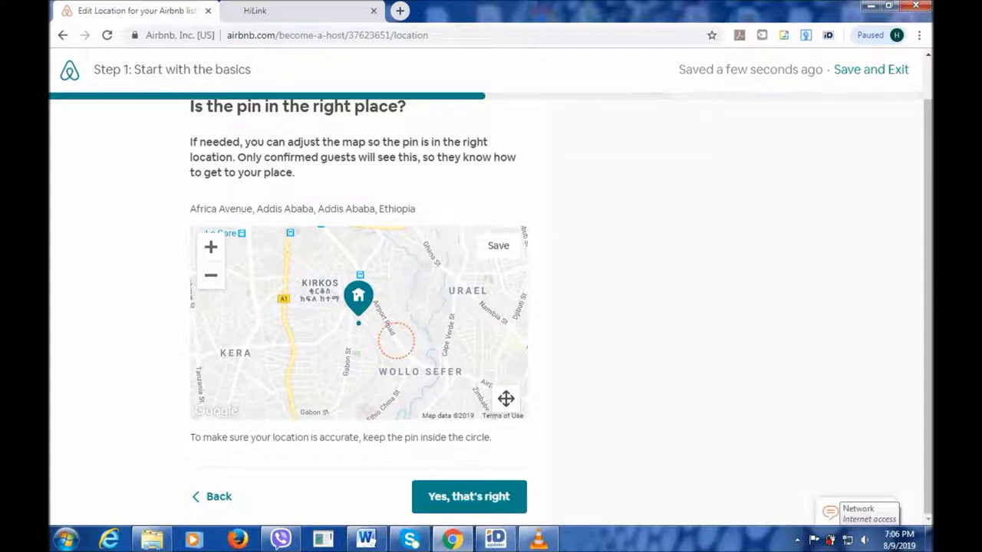
# Save the new pin position and confirm with 'Yes, that's right'.
pyautogui.click(506, 398)
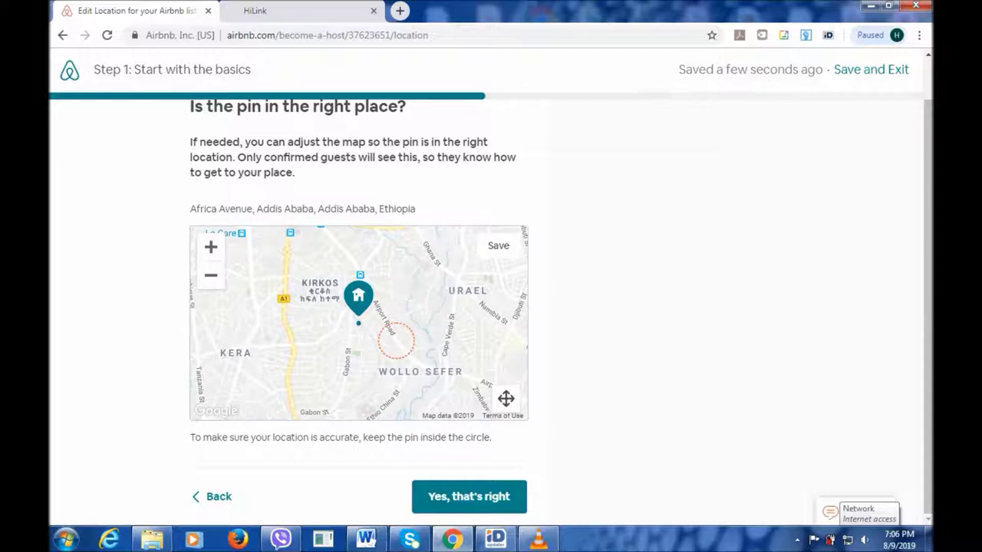
pyautogui.press('Tab')
pyautogui.press('Return')
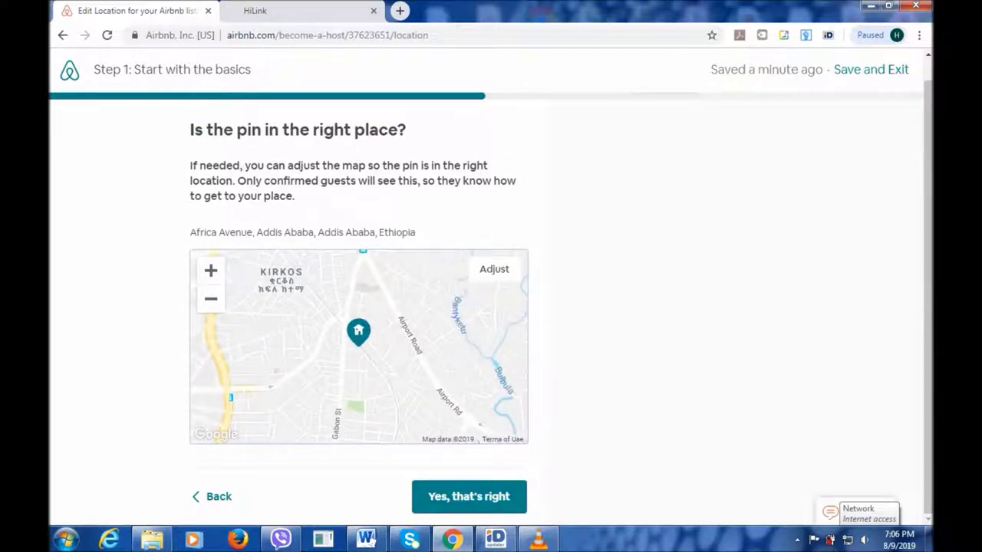
pyautogui.press('Tab')
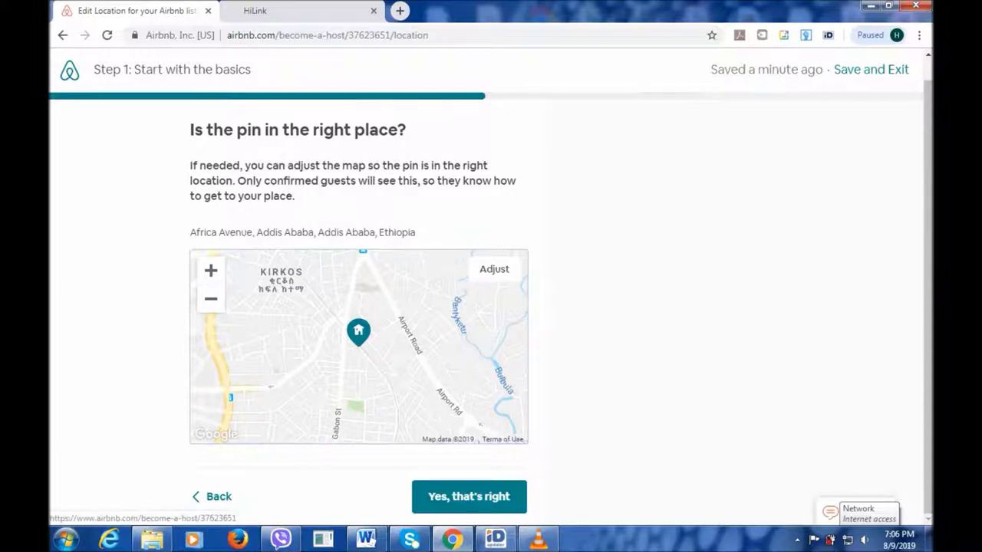
pyautogui.press('Return')
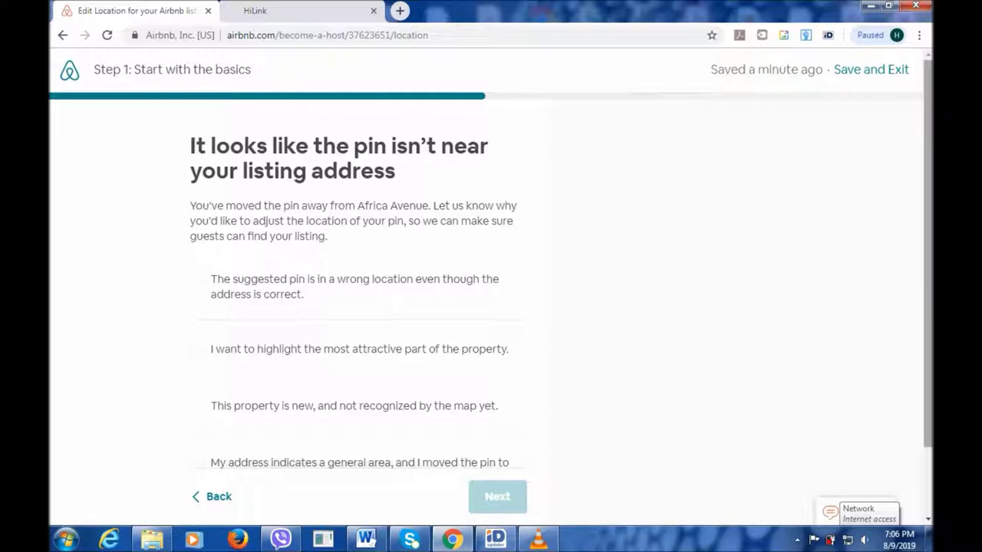
# Give 'My address indicates a general area' as the pin reason and continue.
pyautogui.scroll(-1, 491, 307)
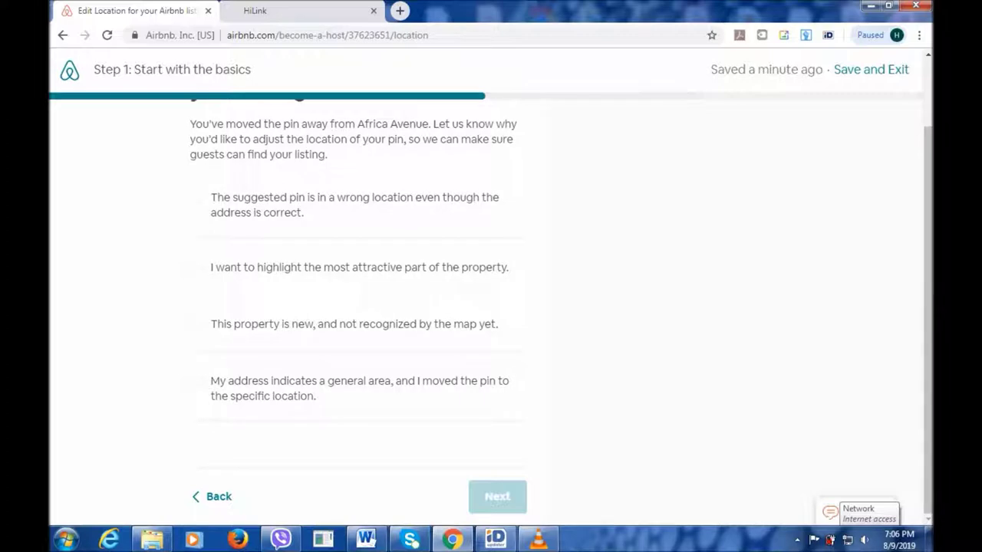
pyautogui.click(197, 382)
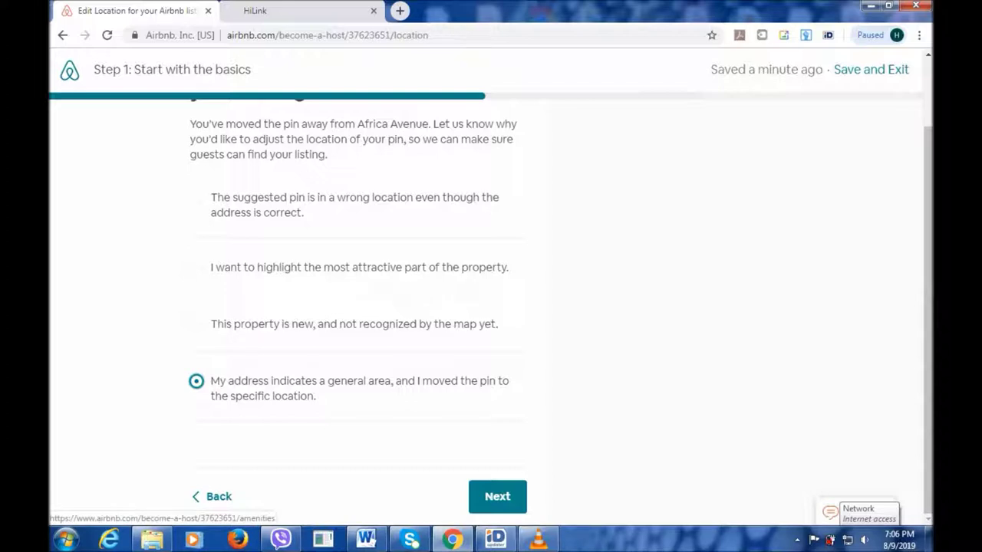
pyautogui.click(497, 497)
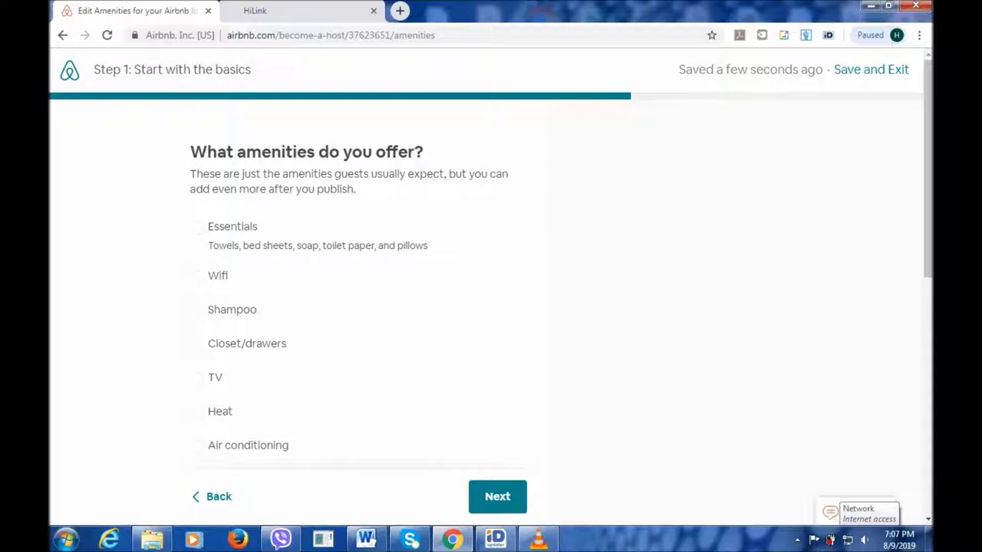
# Tick Essentials, Shampoo, Closet/drawers and TV as amenities, leaving Wifi unticked.
pyautogui.click(196, 227)
pyautogui.click(197, 275)
pyautogui.press('space')
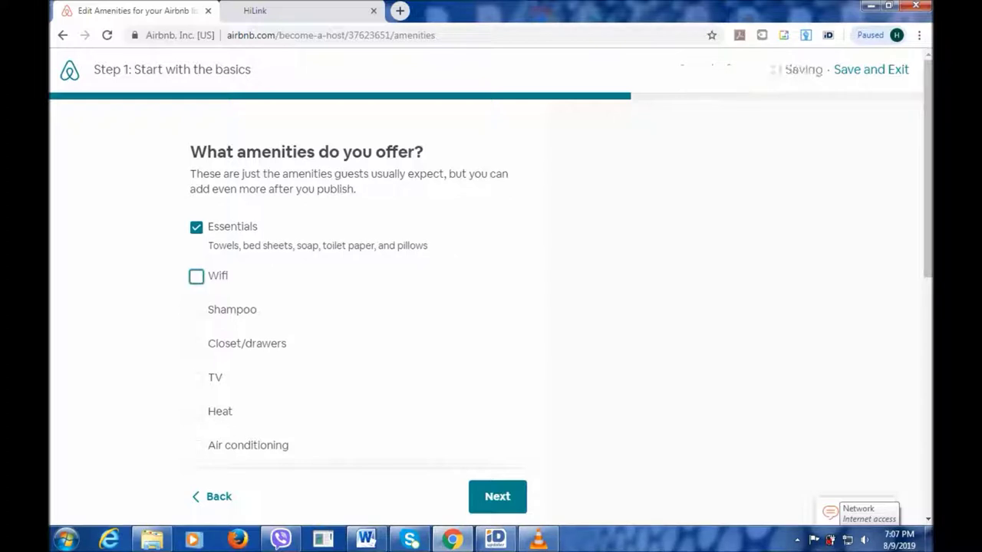
pyautogui.click(196, 310)
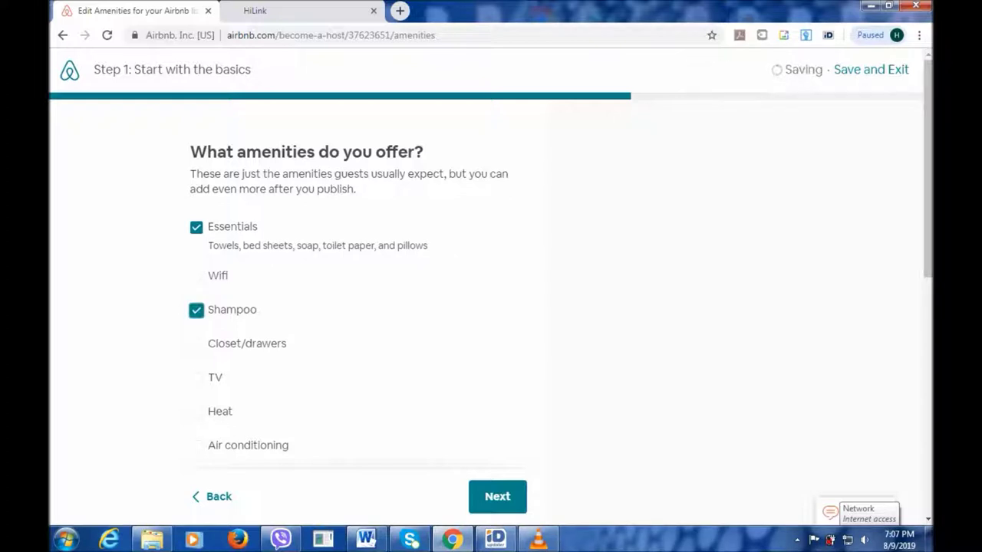
pyautogui.click(196, 344)
pyautogui.click(196, 377)
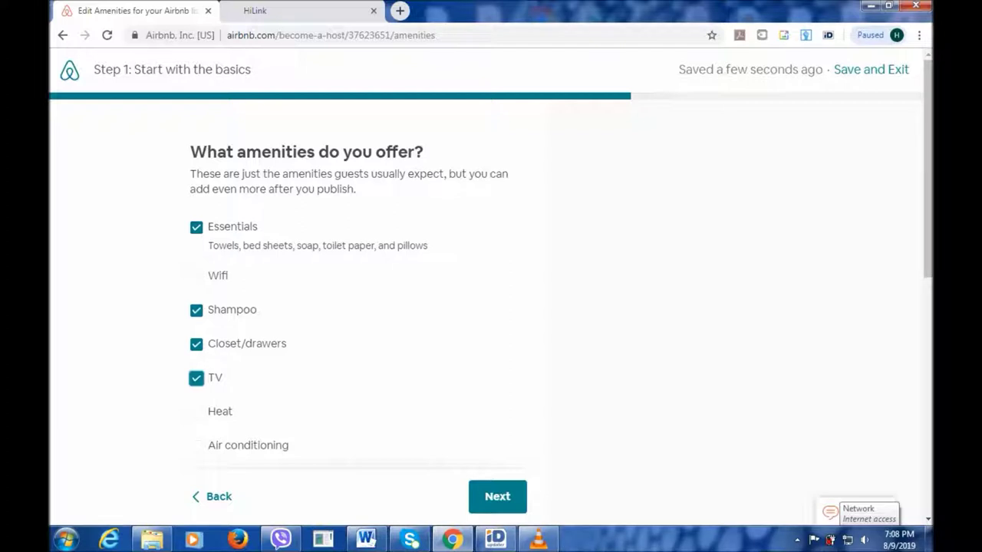
# Add Desk/workspace and First aid kit, then move on to shared spaces.
pyautogui.scroll(-1, 491, 292)
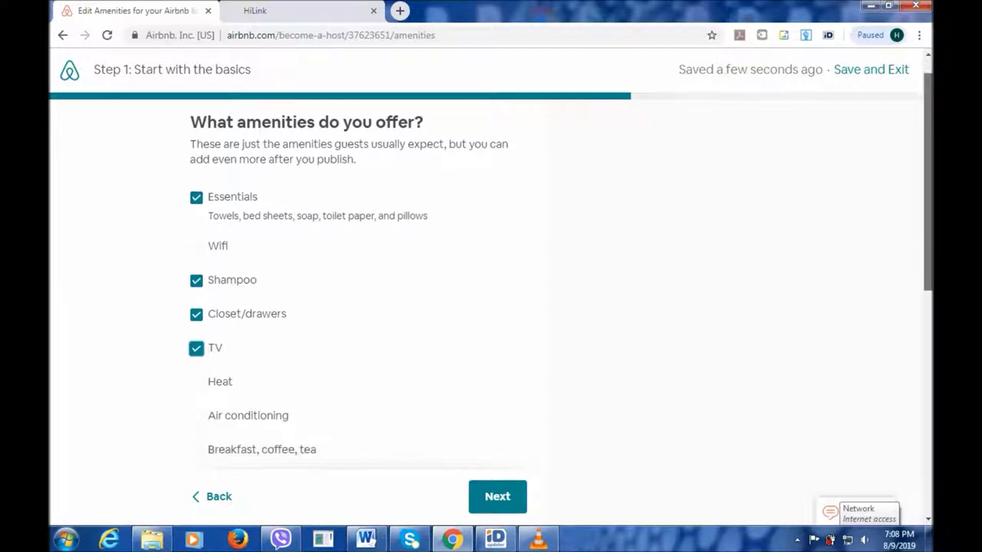
pyautogui.scroll(-1, 491, 291)
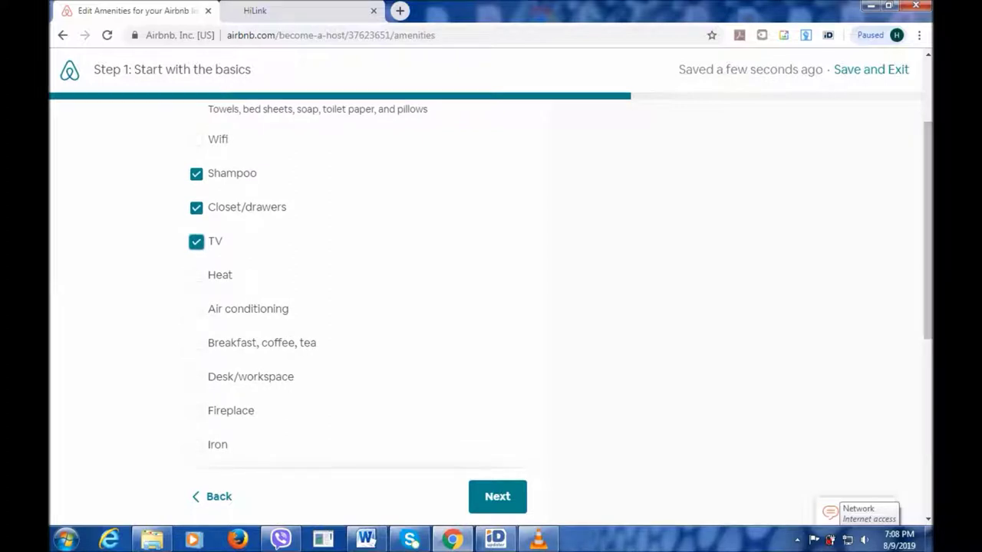
pyautogui.click(196, 376)
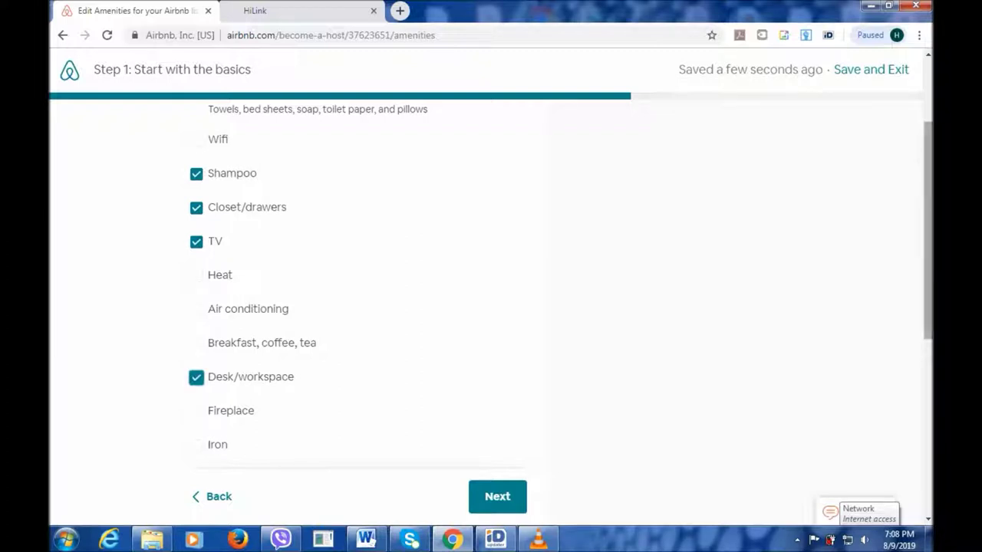
pyautogui.scroll(-3, 491, 292)
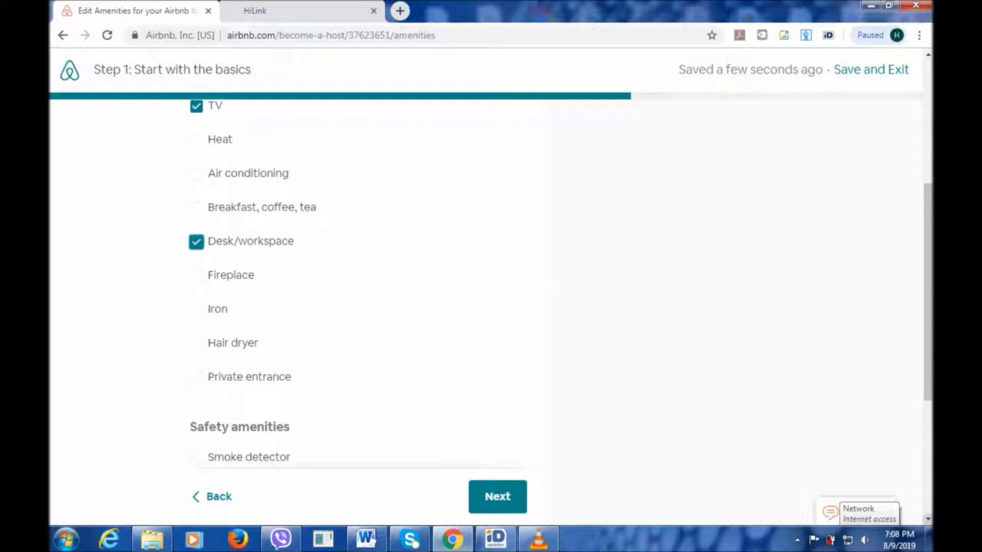
pyautogui.scroll(-4, 560, 289)
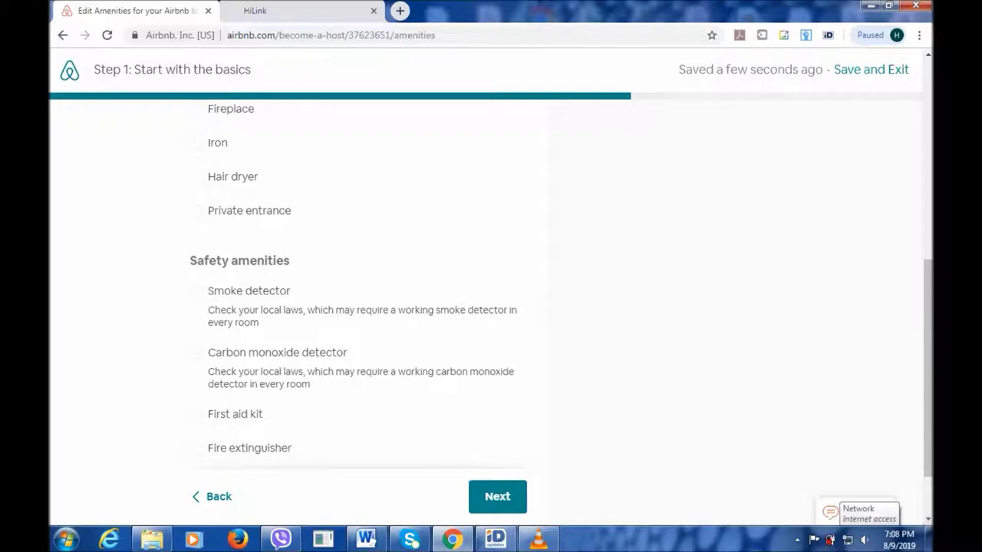
pyautogui.click(928, 520)
pyautogui.click(928, 520)
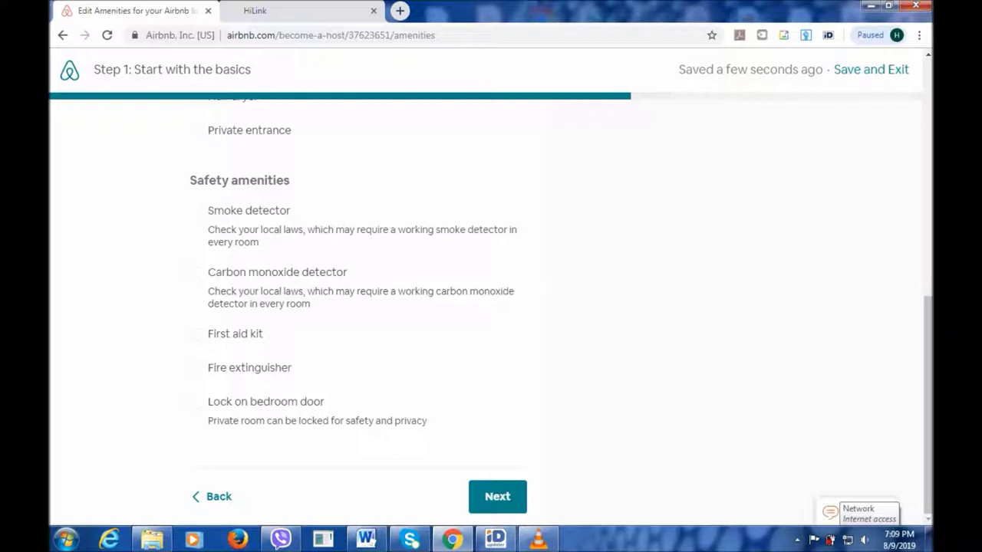
pyautogui.click(196, 334)
pyautogui.click(497, 496)
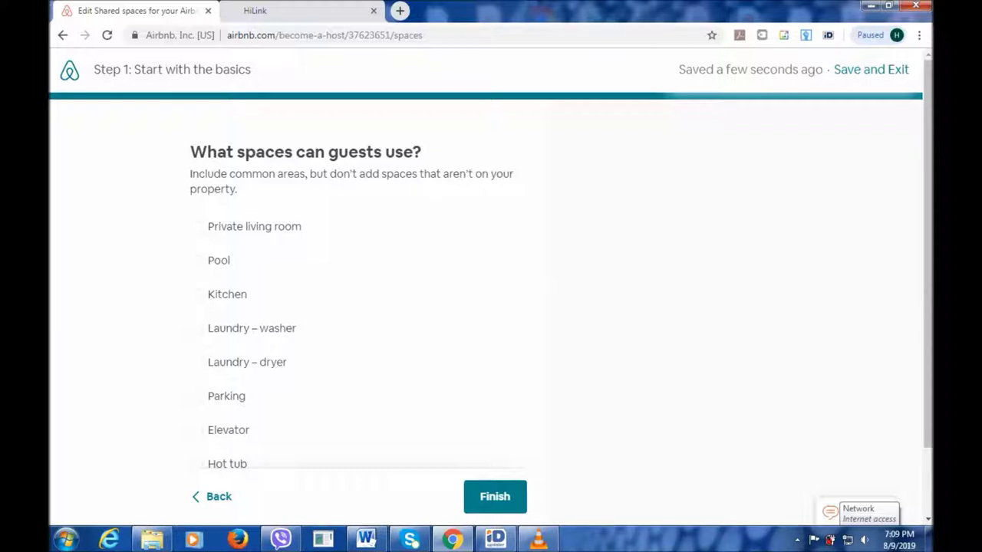
# Let guests use the Kitchen and finish the basics step.
pyautogui.click(197, 295)
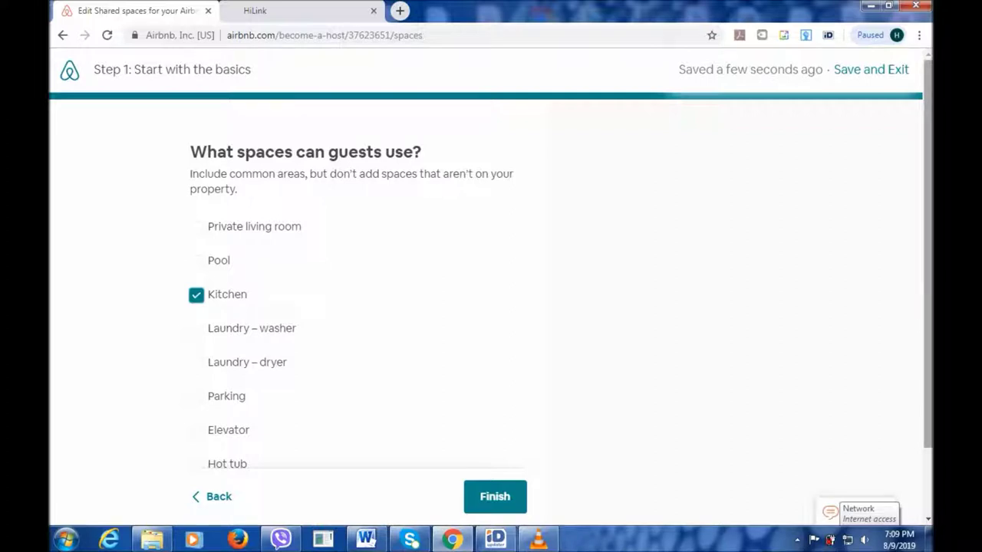
pyautogui.scroll(-2, 491, 307)
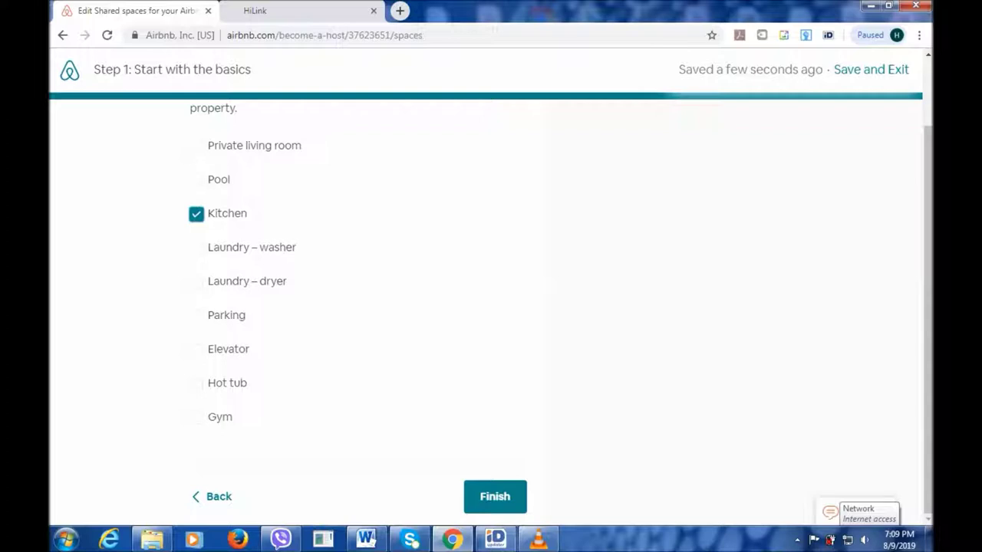
pyautogui.click(495, 497)
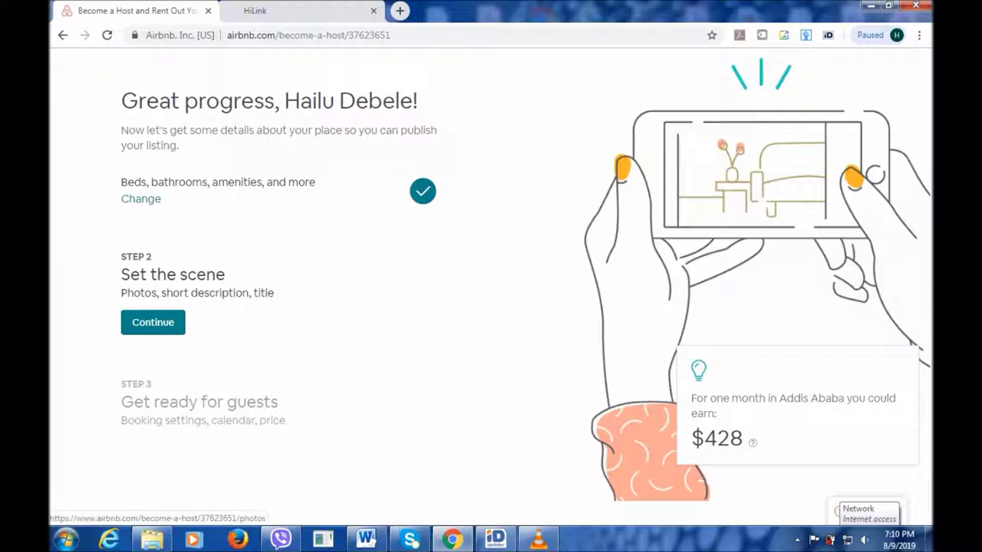
# Begin Step 2, Set the scene, and skip adding photos for now.
pyautogui.click(153, 322)
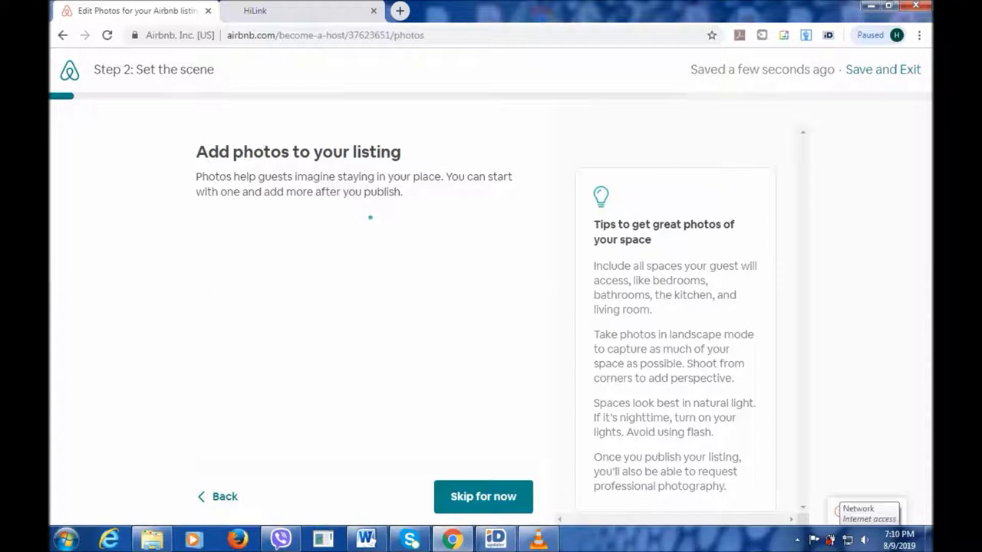
pyautogui.click(477, 496)
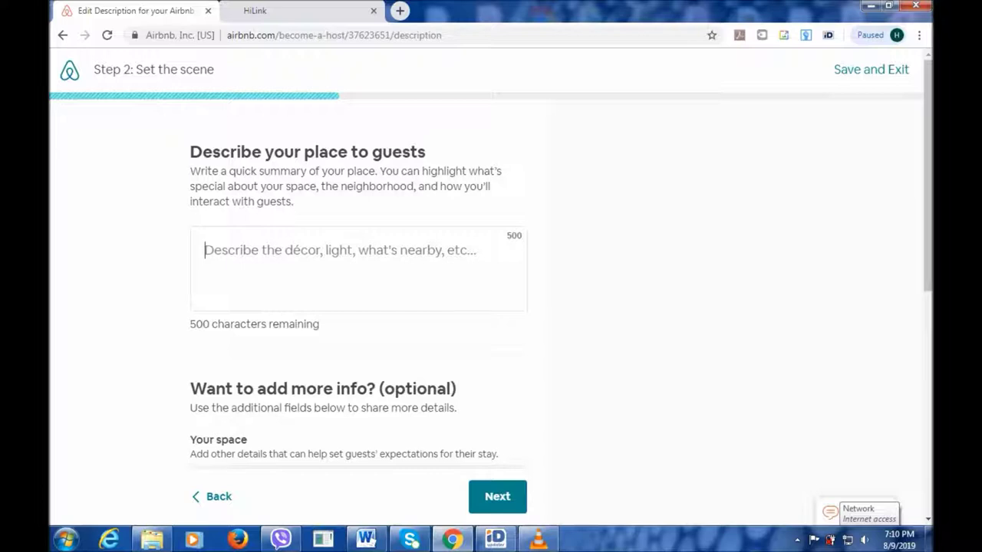
# Write the description: attractive pension, great for customers, close to restaurant and supermarket.
pyautogui.write('T')
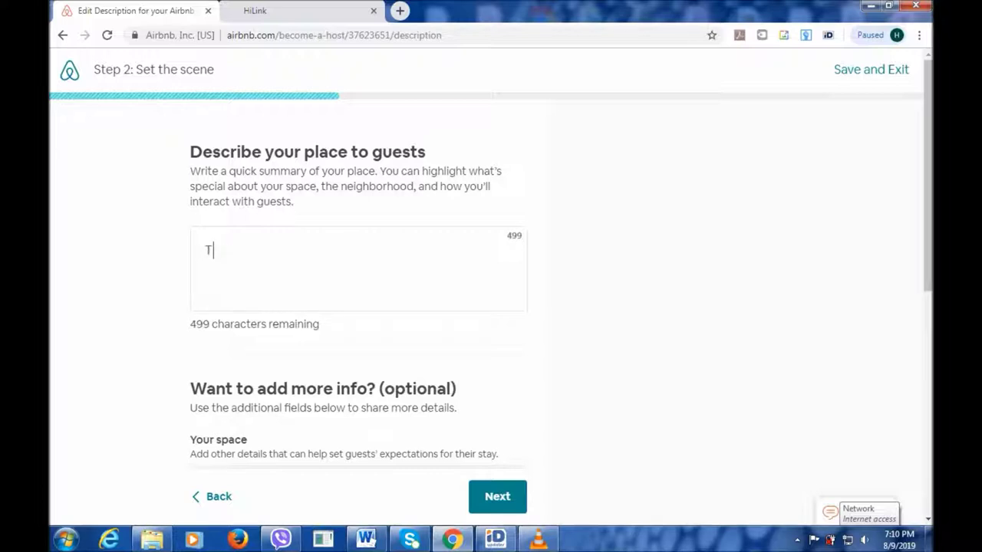
pyautogui.write('hese')
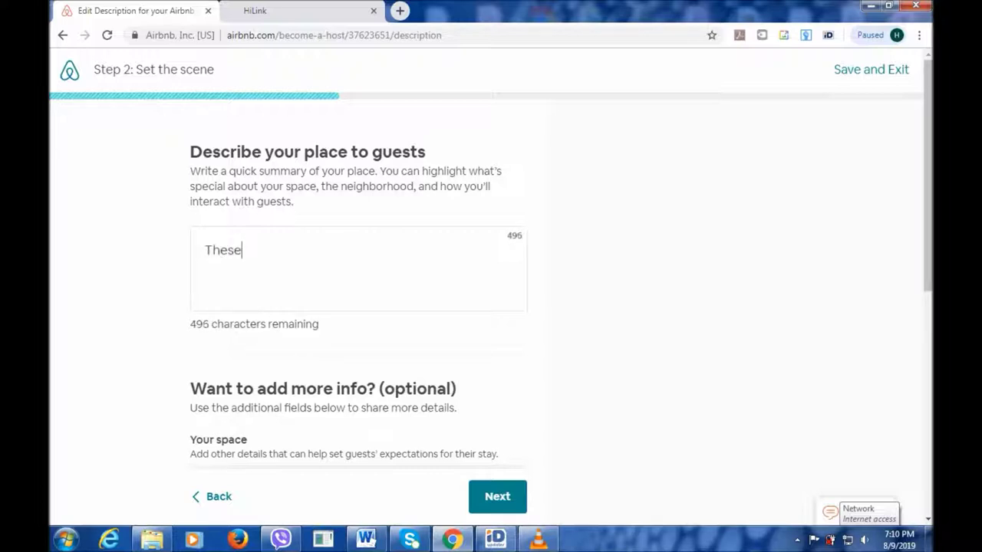
pyautogui.press('BackSpace')
pyautogui.press('BackSpace')
pyautogui.press('BackSpace')
pyautogui.write('is')
pyautogui.write('awesome p')
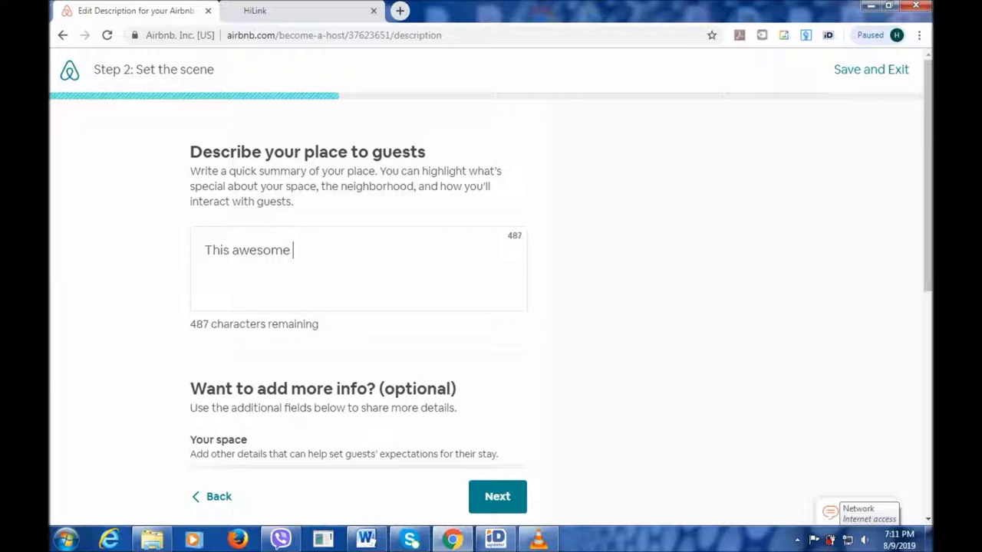
pyautogui.write('ension')
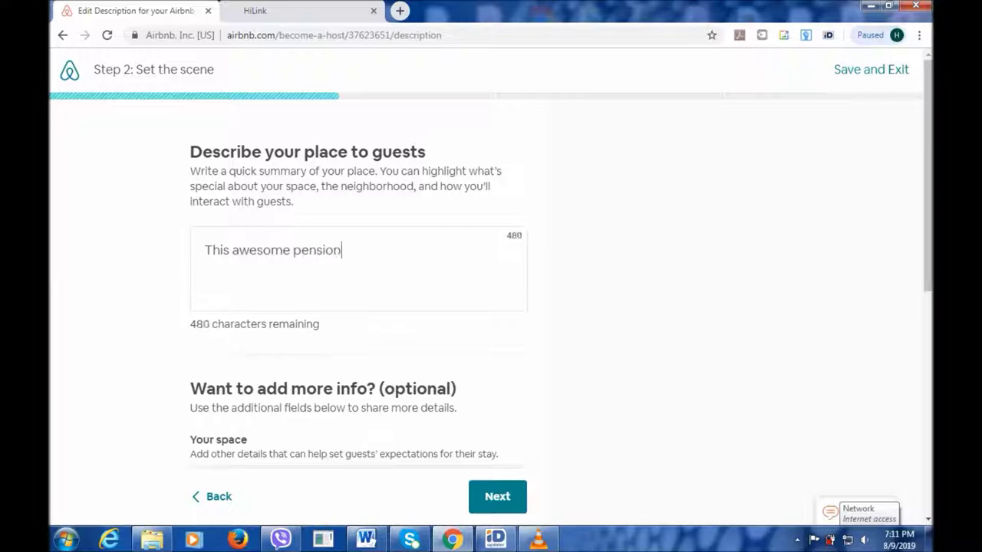
pyautogui.write(' is very')
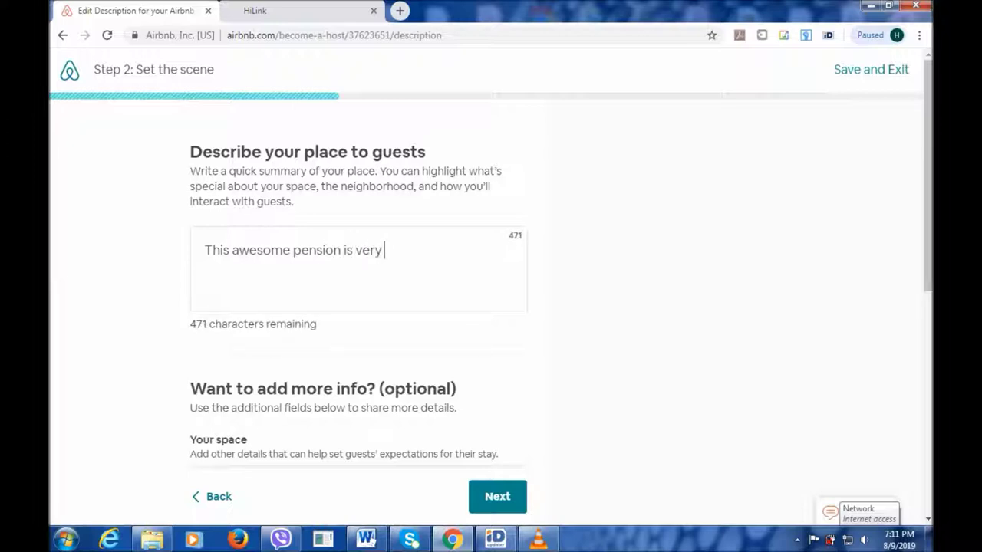
pyautogui.write(' att')
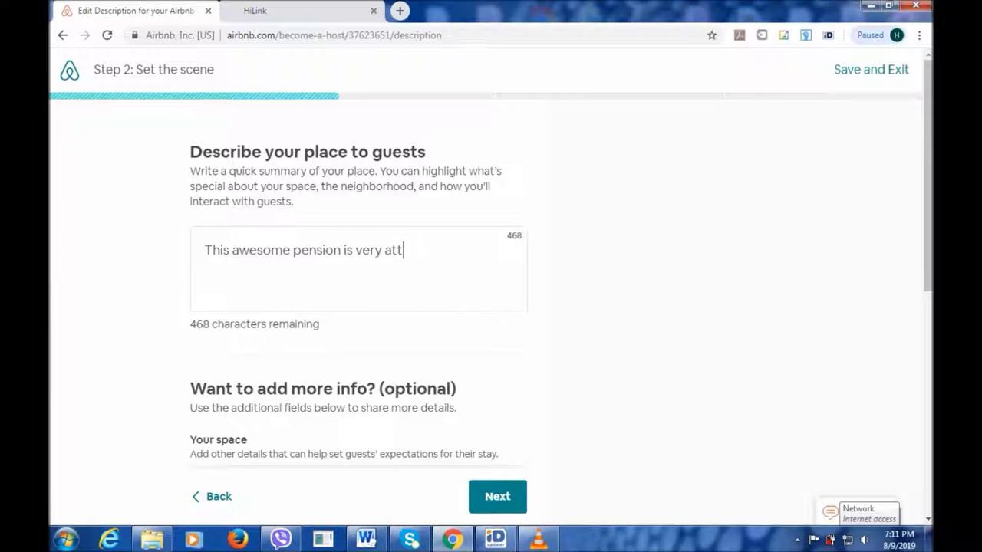
pyautogui.write('ractive')
pyautogui.write('and')
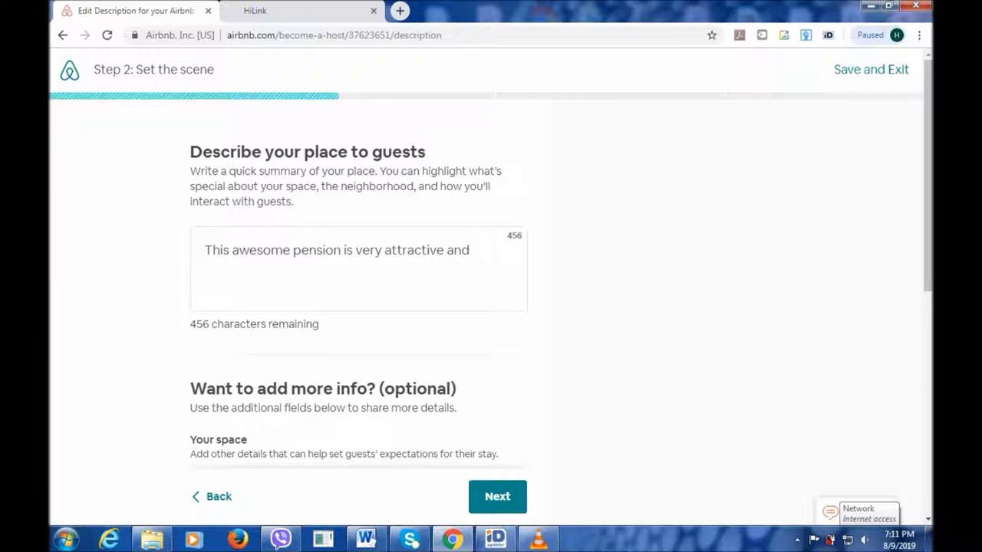
pyautogui.write('great for ')
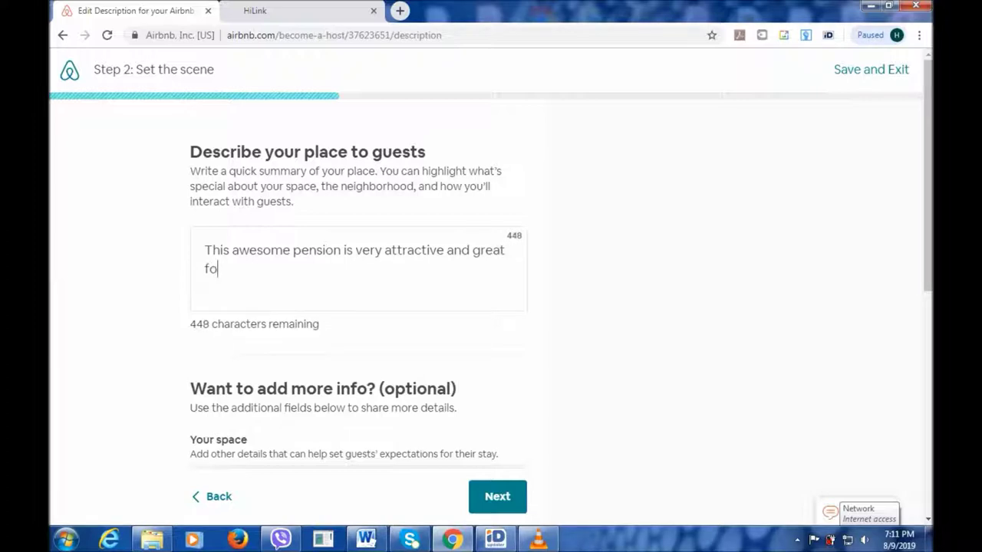
pyautogui.write('c')
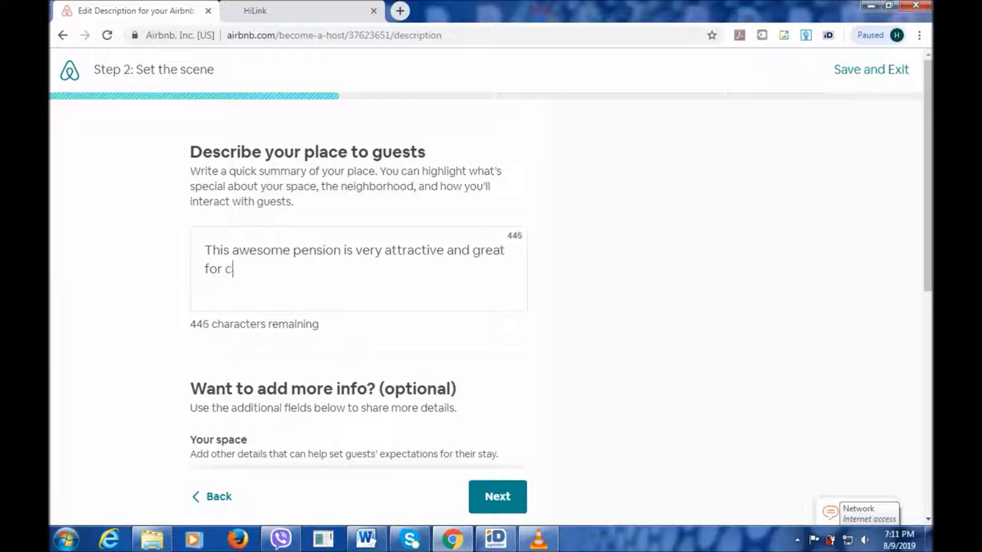
pyautogui.write('ustm')
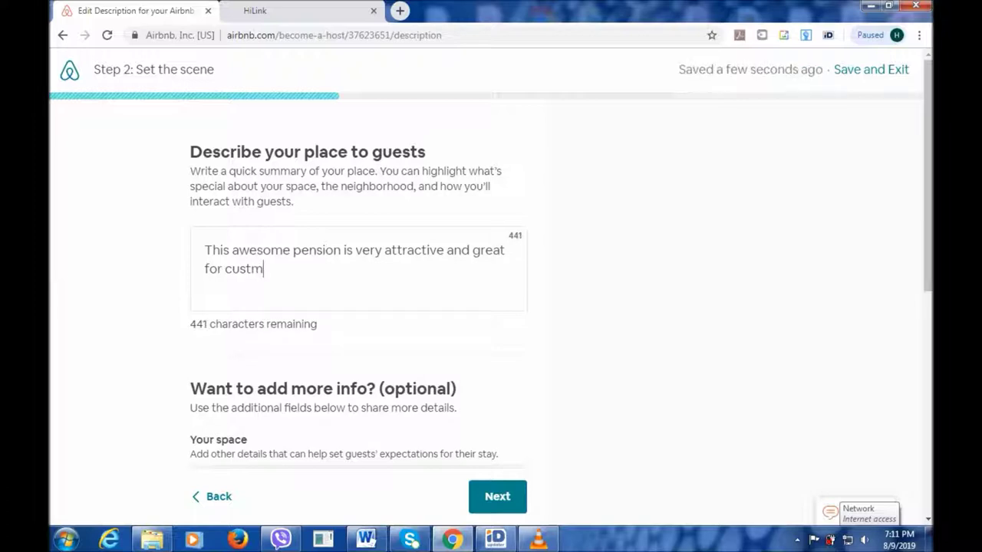
pyautogui.press('BackSpace')
pyautogui.write('omers.')
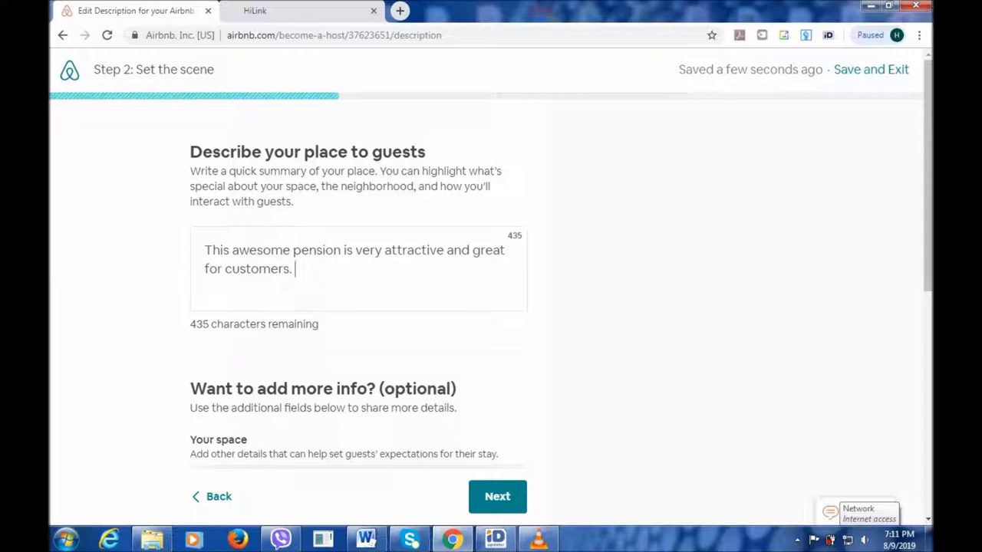
pyautogui.write(' It is')
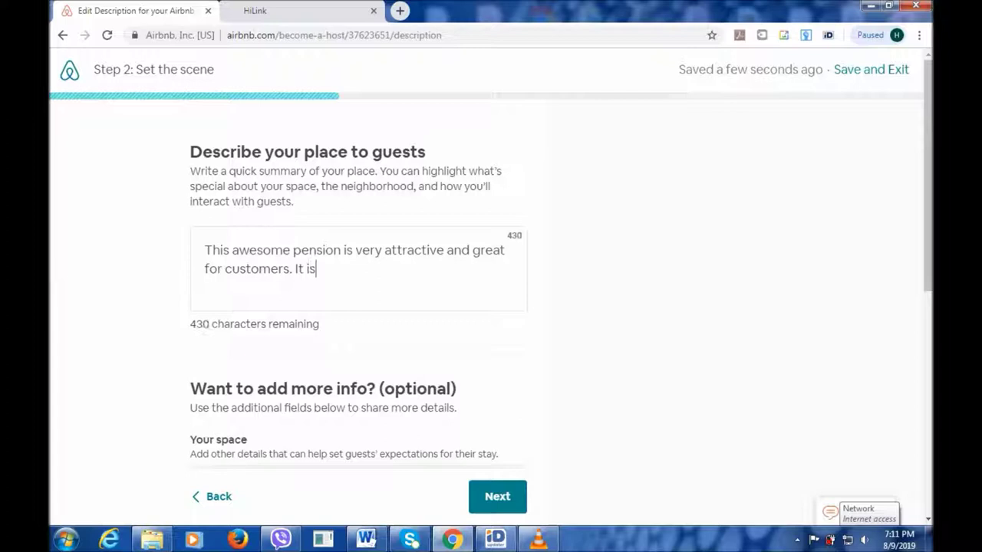
pyautogui.write(' very ')
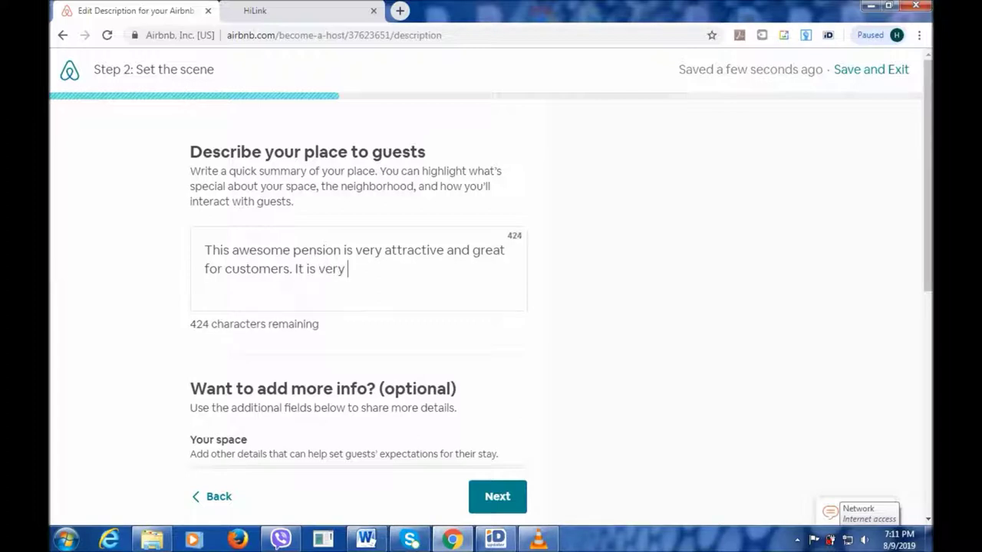
pyautogui.write('clos')
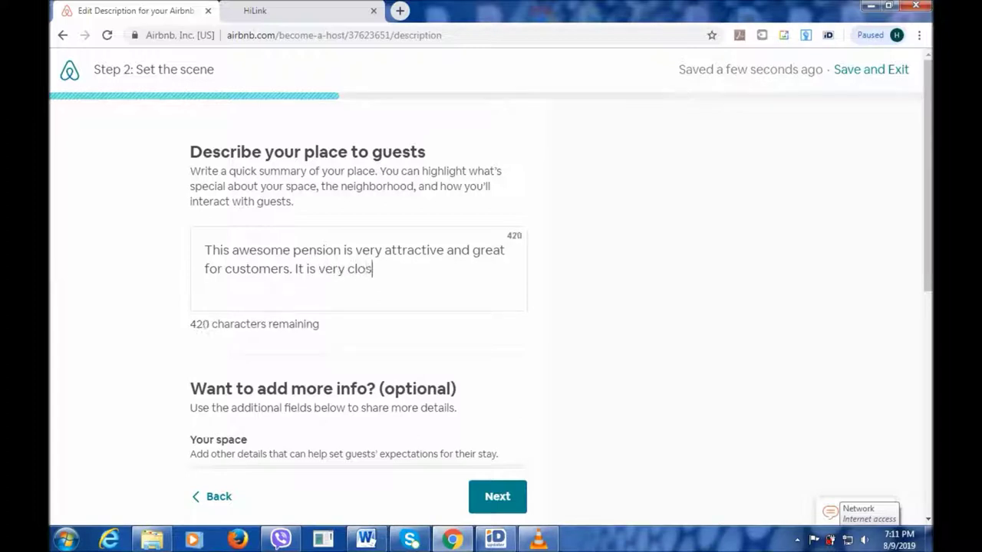
pyautogui.write('e to restau')
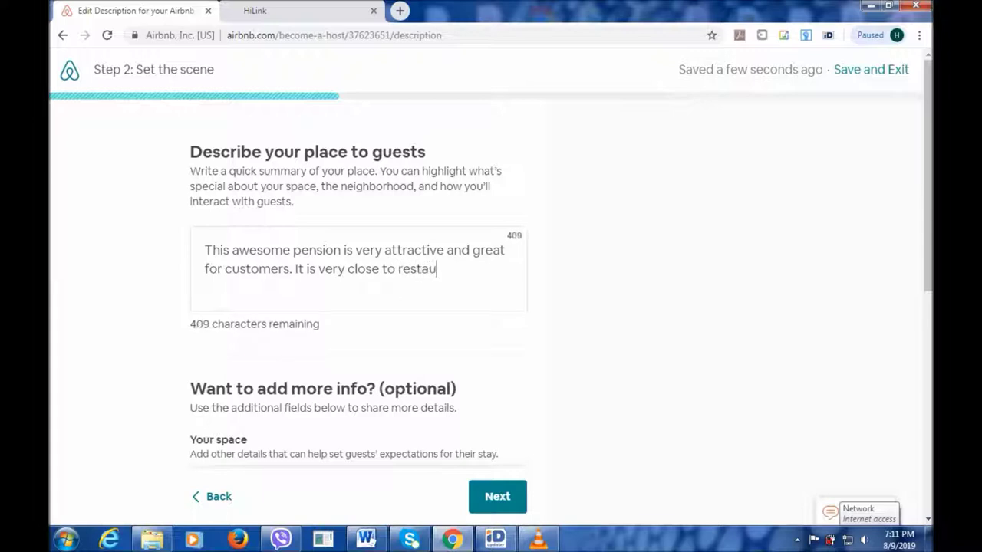
pyautogui.write('rantv ')
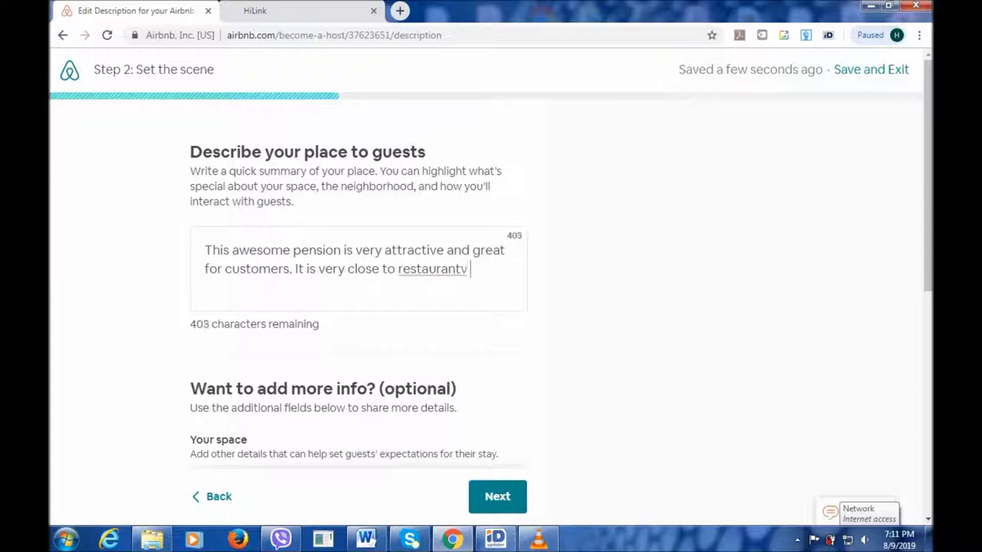
pyautogui.write('and super')
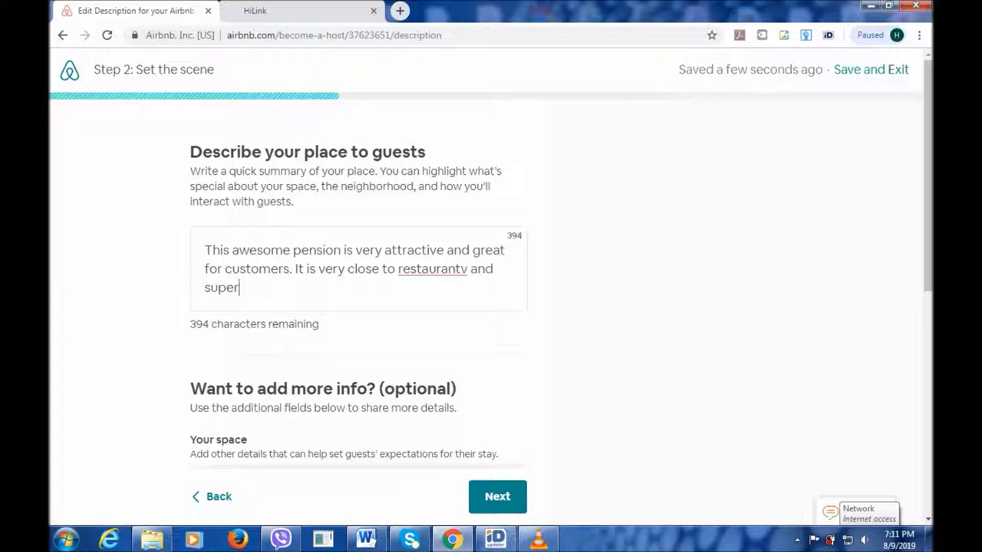
pyautogui.write('mark')
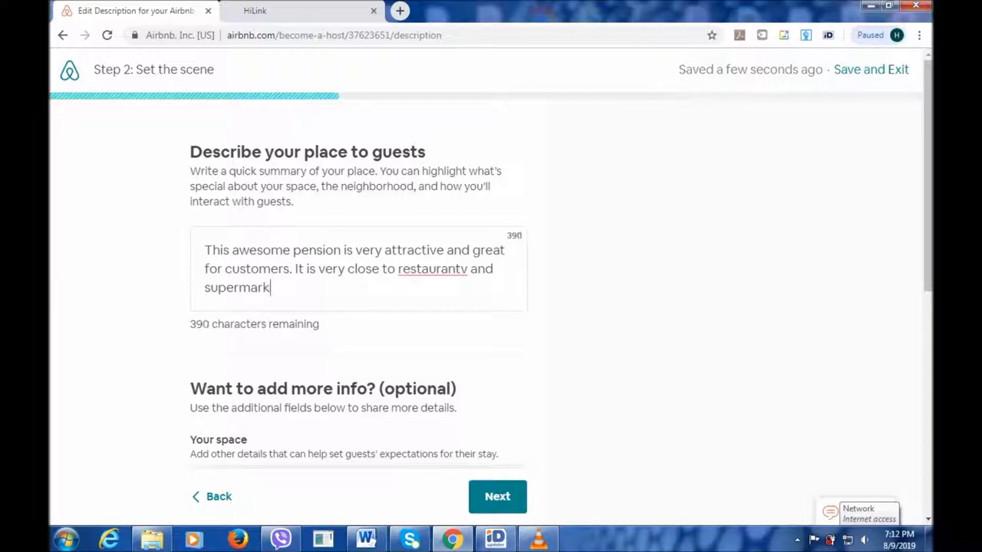
pyautogui.write('et.')
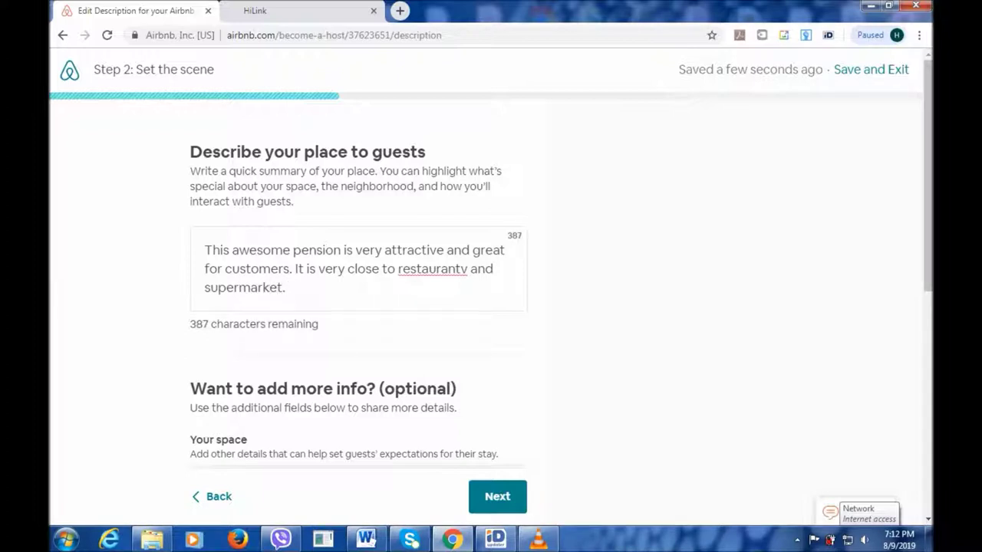
# Correct the misspelled 'restaurantv' to 'restaurant' with the spell-check suggestion.
pyautogui.click(437, 268)
pyautogui.rightClick(439, 270)
pyautogui.click(476, 289)
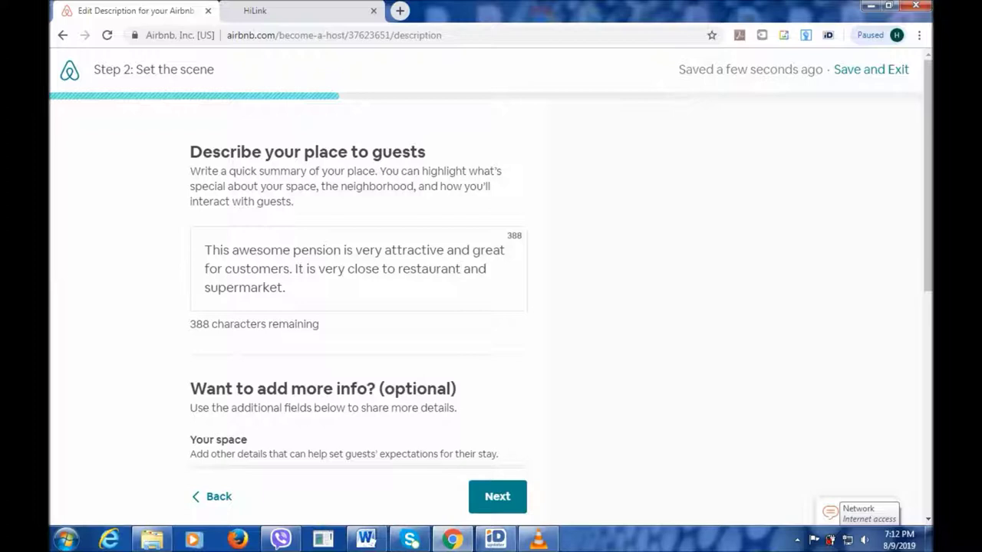
pyautogui.scroll(-1, 491, 307)
pyautogui.scroll(-2, 491, 307)
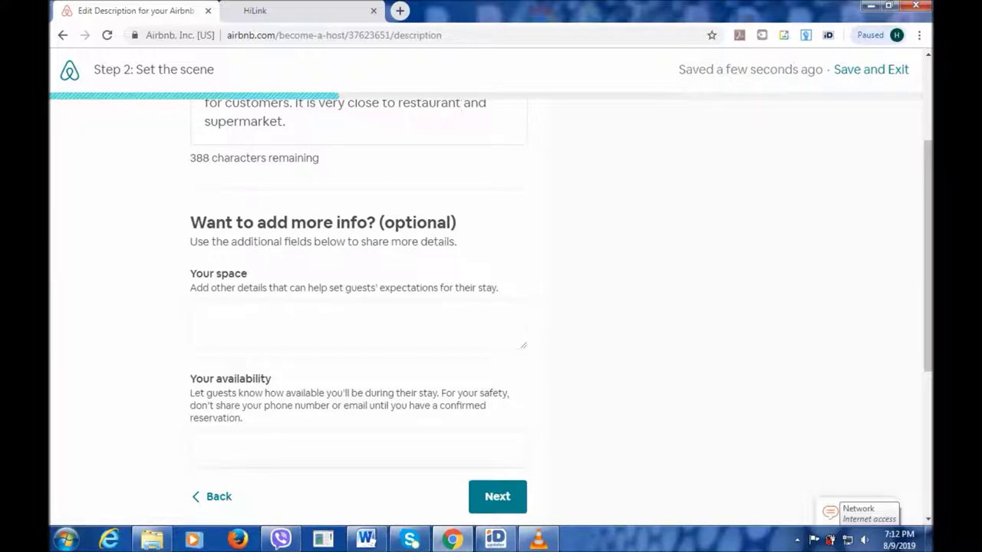
pyautogui.scroll(-3, 561, 286)
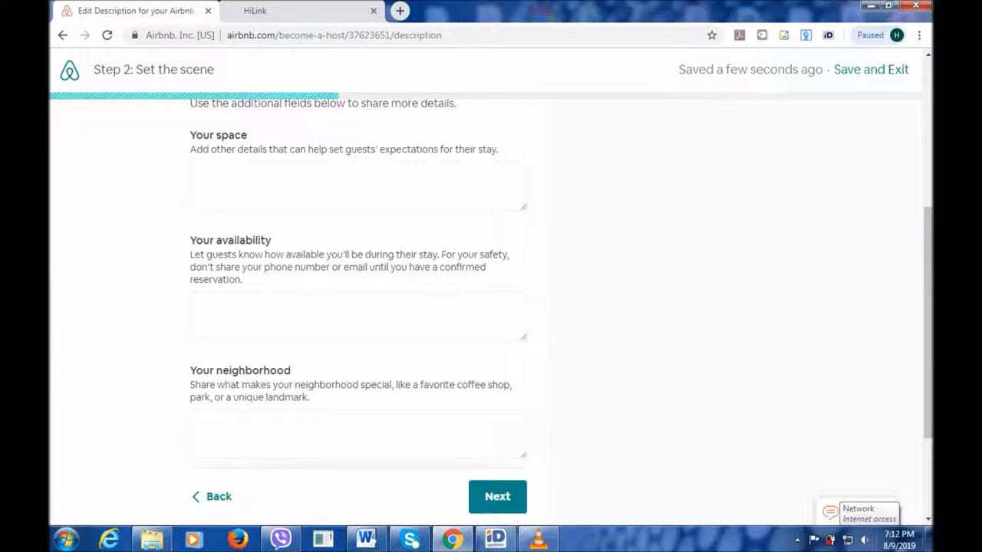
pyautogui.scroll(-3, 491, 307)
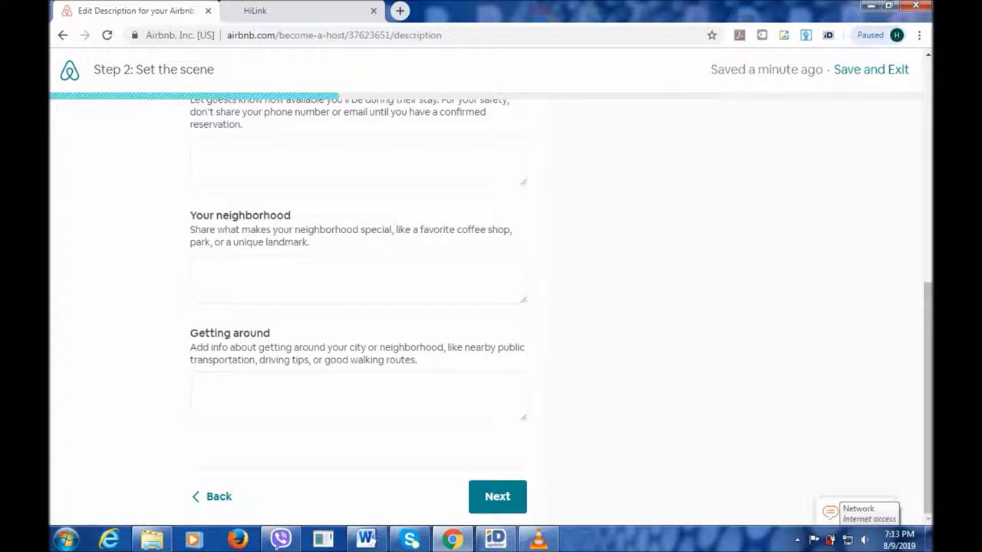
pyautogui.click(497, 496)
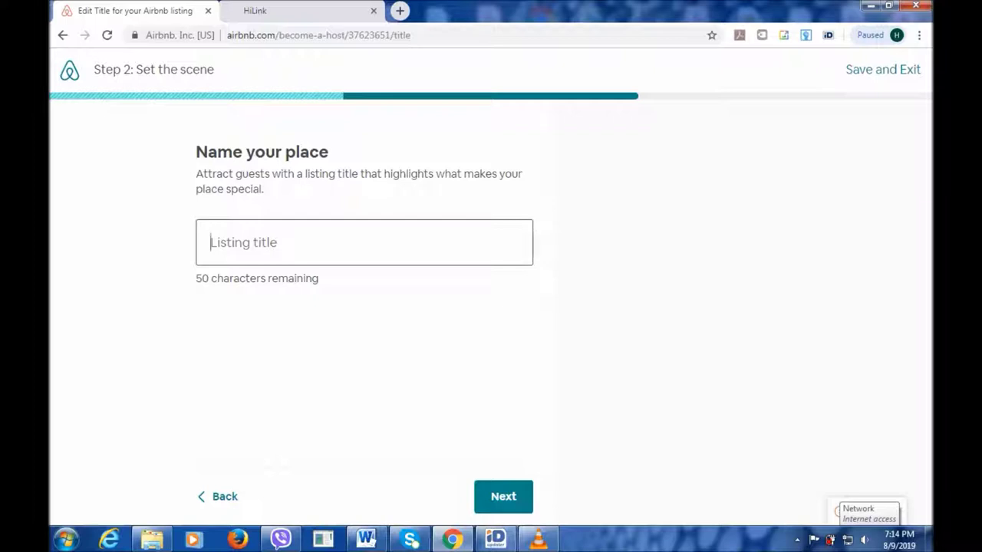
# Type the draft title 'Great place for knwing Ethiopia in depth with'.
pyautogui.write('Great ')
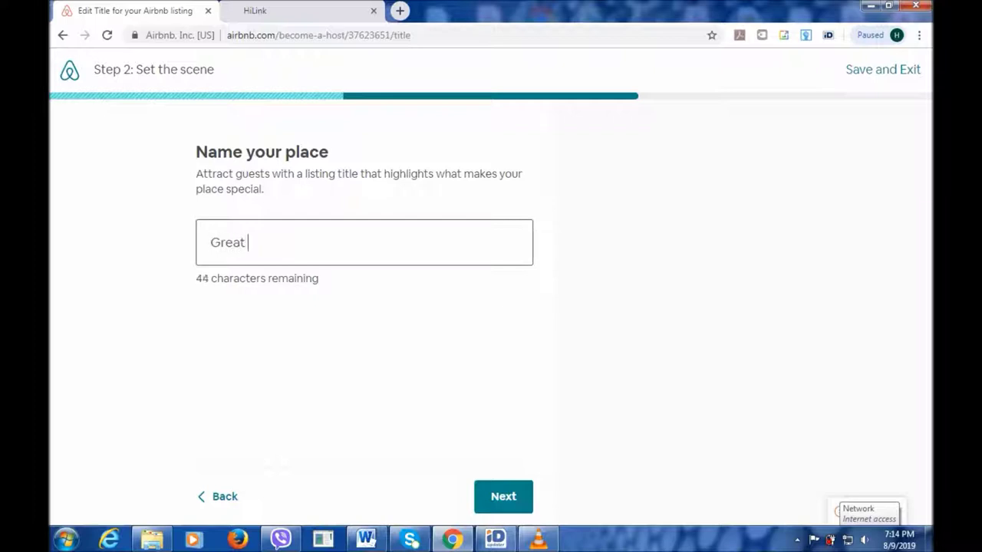
pyautogui.write('very cu')
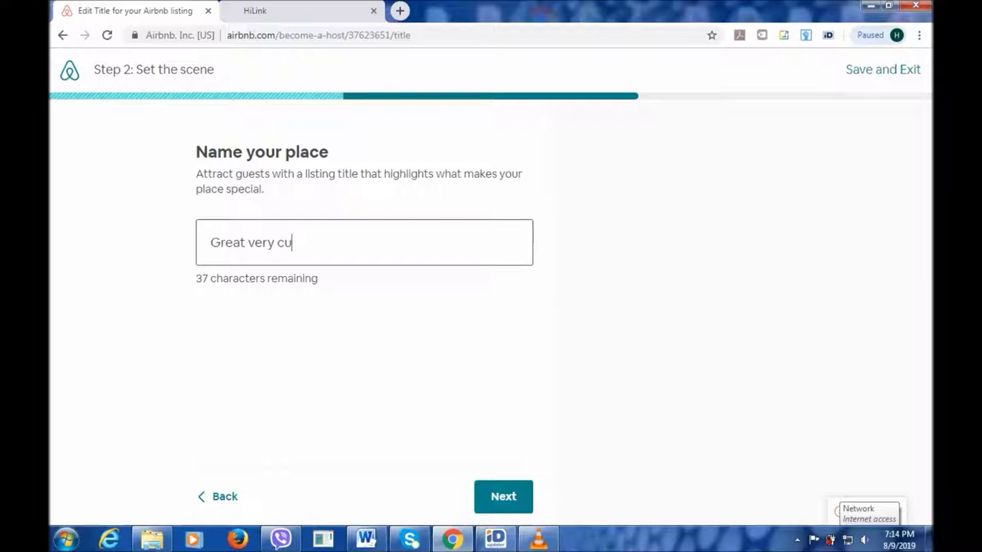
pyautogui.write('ltural')
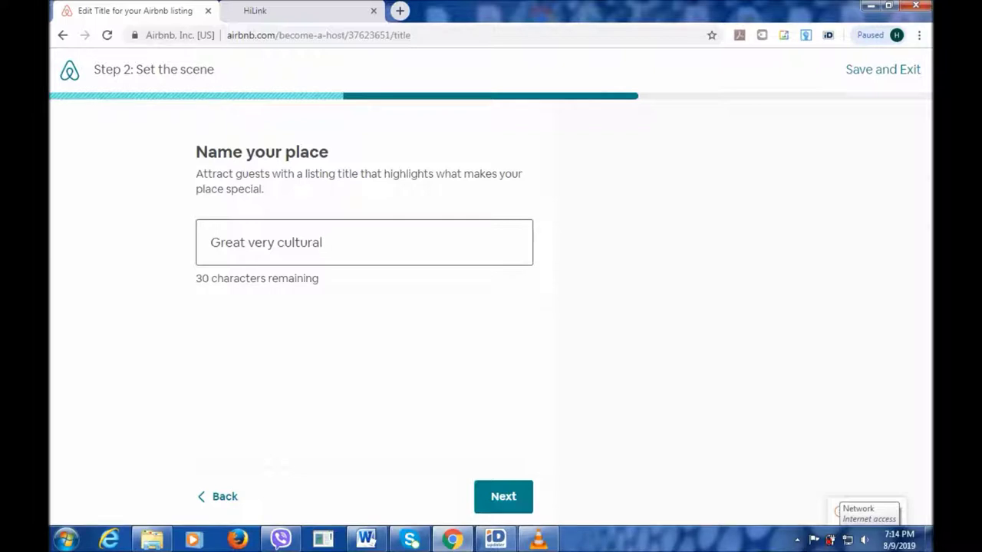
pyautogui.press('BackSpace')
pyautogui.press('BackSpace')
pyautogui.press('BackSpace')
pyautogui.press('BackSpace')
pyautogui.press('BackSpace')
pyautogui.press('BackSpace')
pyautogui.press('BackSpace')
pyautogui.press('BackSpace')
pyautogui.press('BackSpace')
pyautogui.press('BackSpace')
pyautogui.press('BackSpace')
pyautogui.press('BackSpace')
pyautogui.press('BackSpace')
pyautogui.press('BackSpace')
pyautogui.write('p')
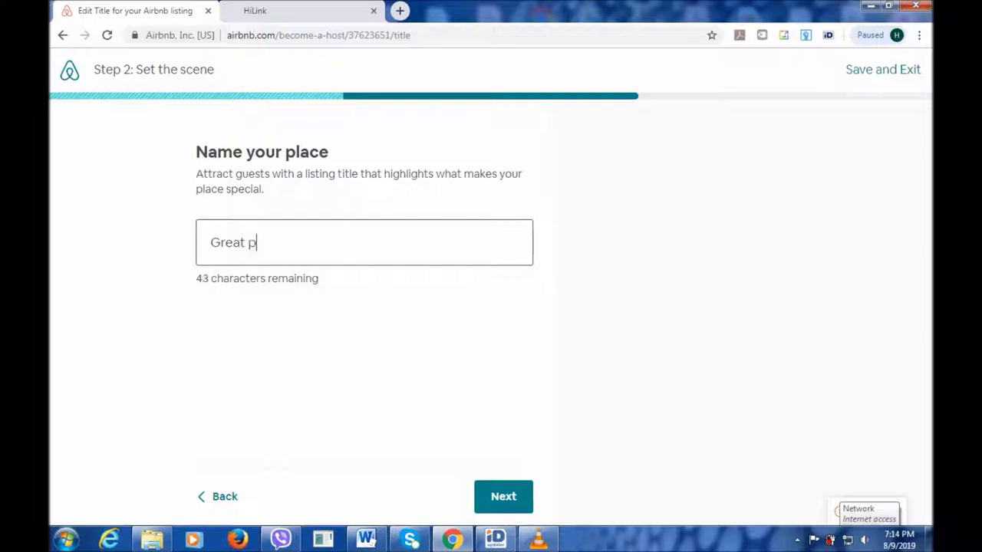
pyautogui.write('lace f')
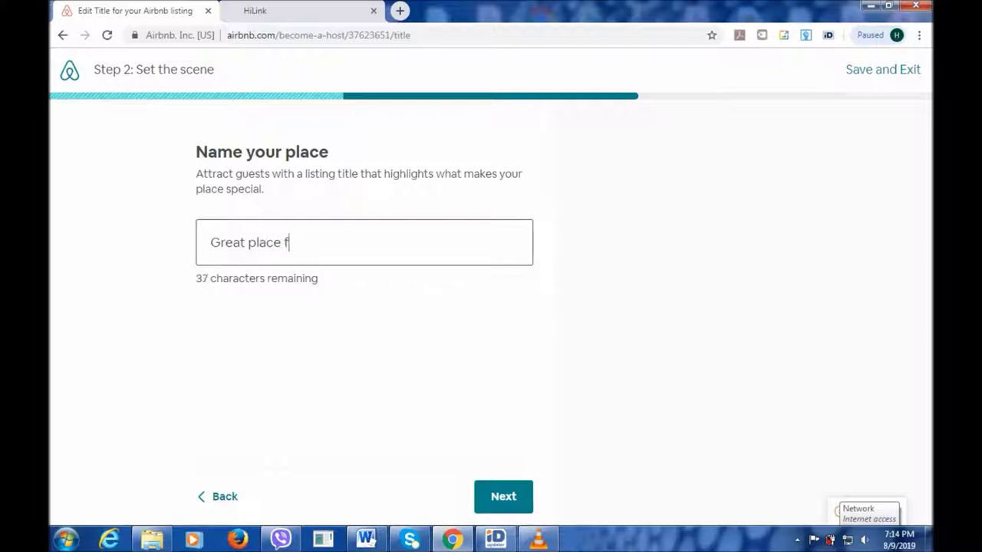
pyautogui.write('or')
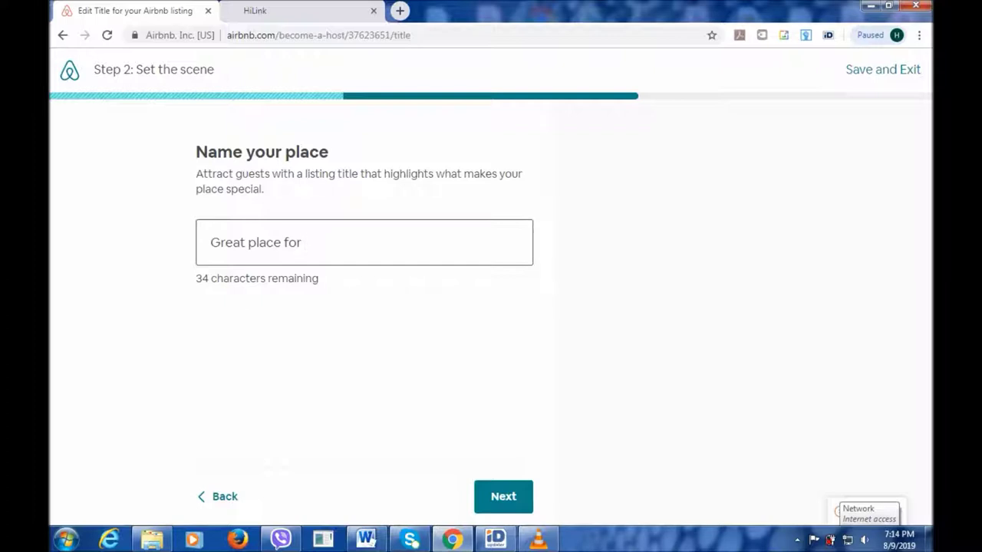
pyautogui.write('knwing Eth')
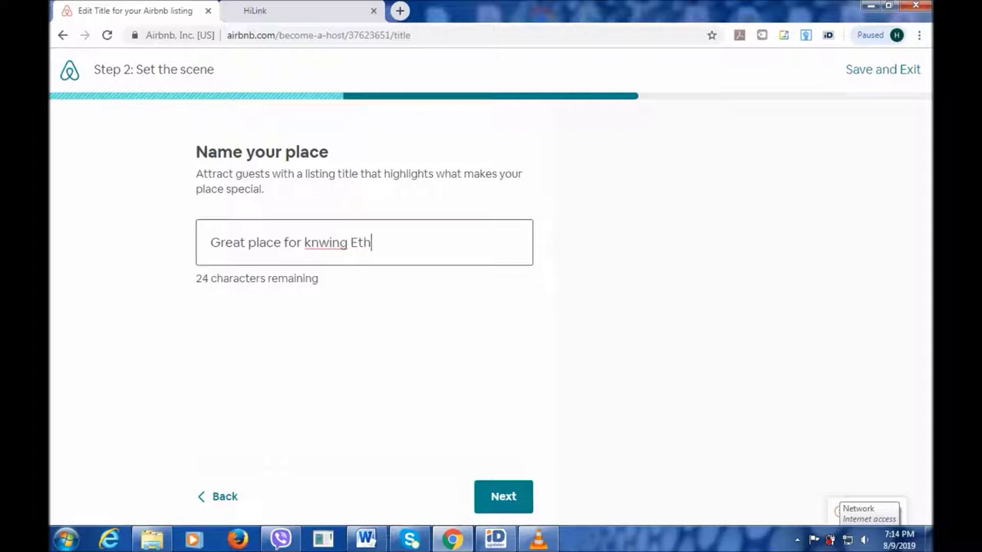
pyautogui.write('iopia i')
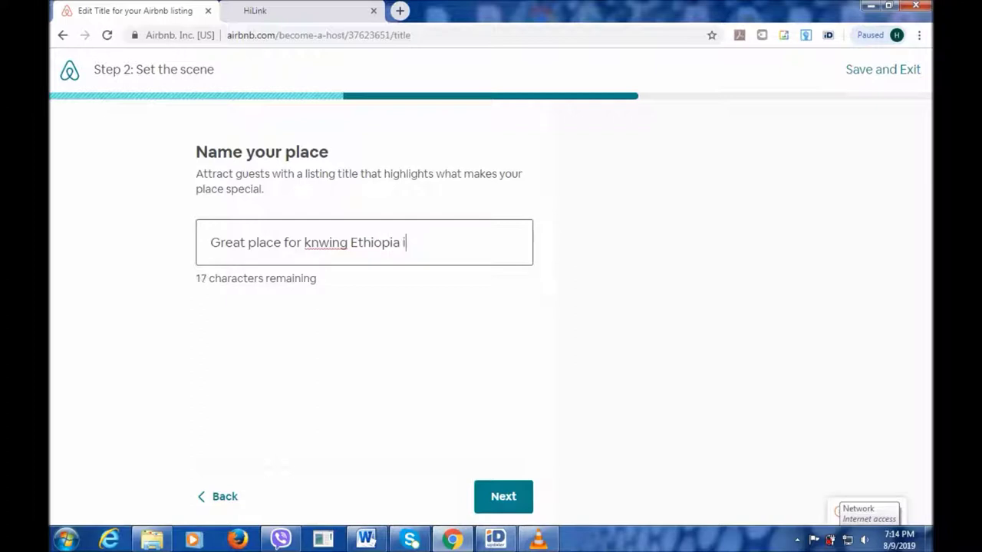
pyautogui.write('n depth with')
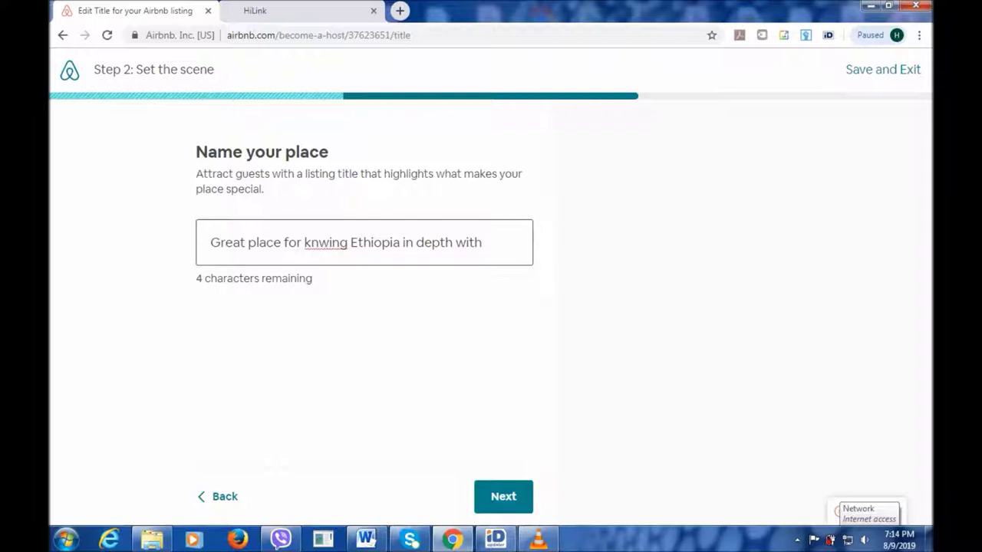
# Fix the title to 'Great place for knowing Ethiopia in depth.' and continue.
pyautogui.click(319, 242)
pyautogui.write('o')
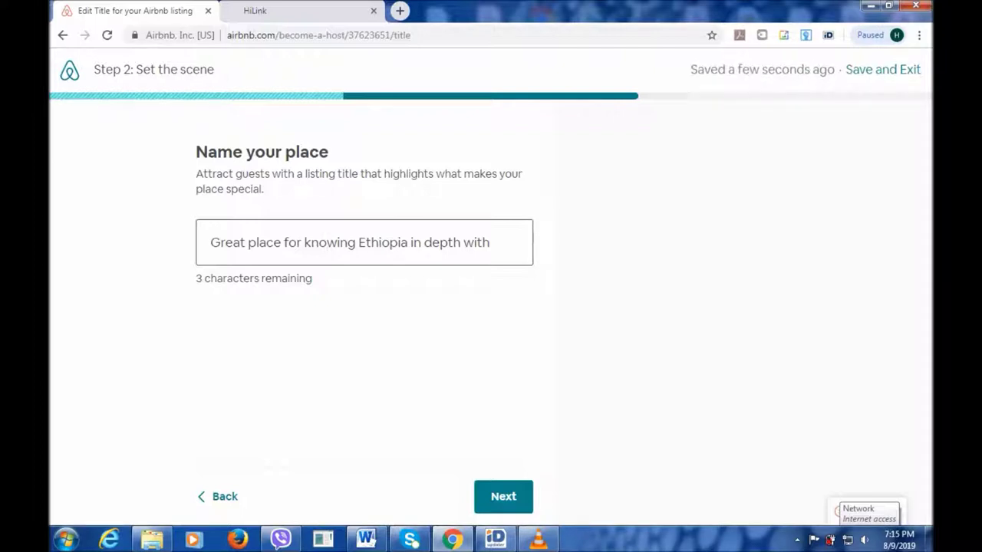
pyautogui.click(493, 243)
pyautogui.press('BackSpace')
pyautogui.press('BackSpace')
pyautogui.press('BackSpace')
pyautogui.press('BackSpace')
pyautogui.press('BackSpace')
pyautogui.press('BackSpace')
pyautogui.write('.')
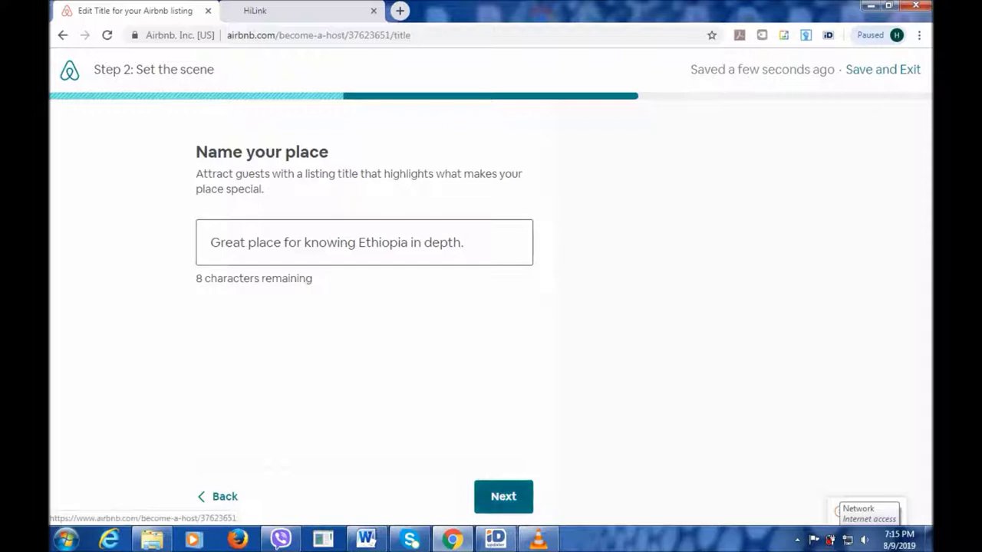
pyautogui.click(503, 496)
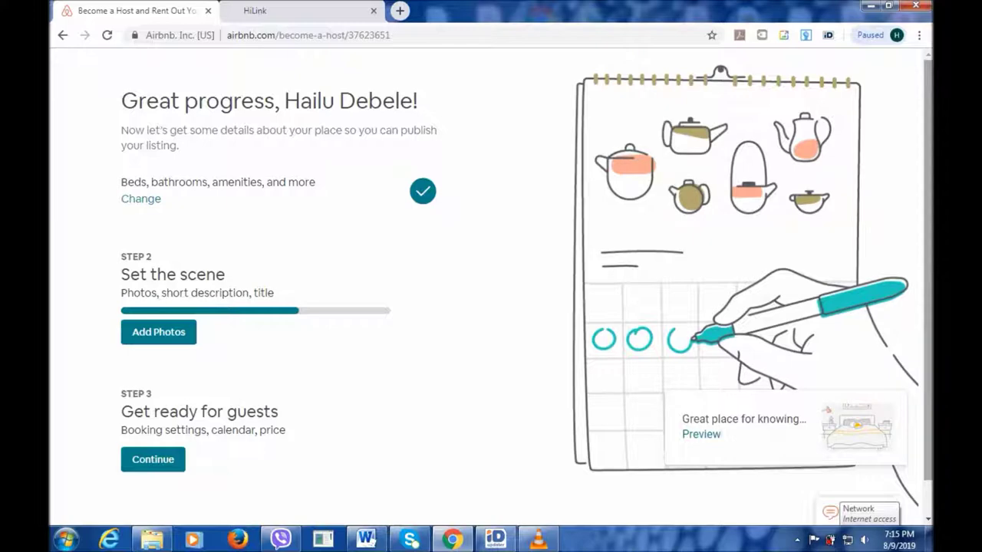
# Start Step 3, getting ready for guests, from the listing overview.
pyautogui.scroll(-1, 492, 284)
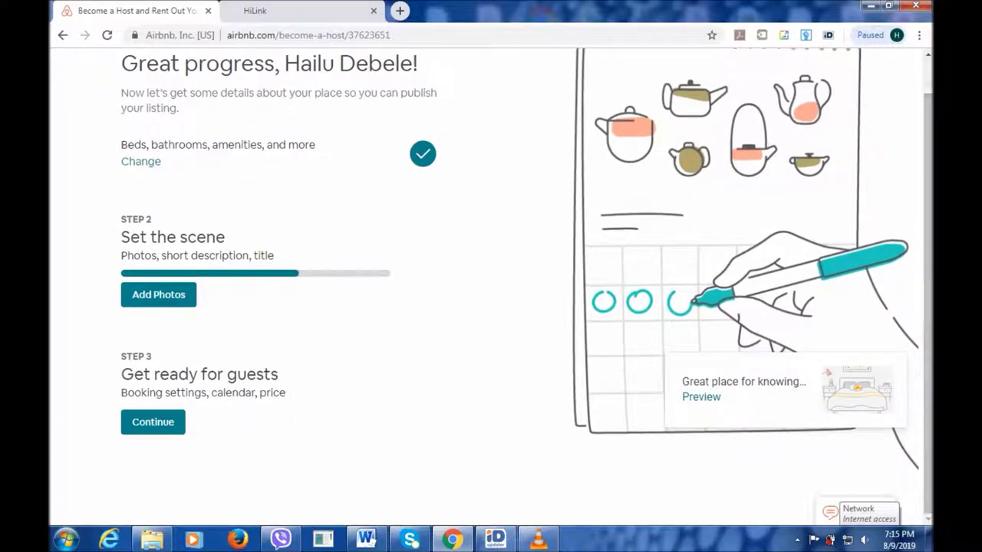
pyautogui.click(153, 422)
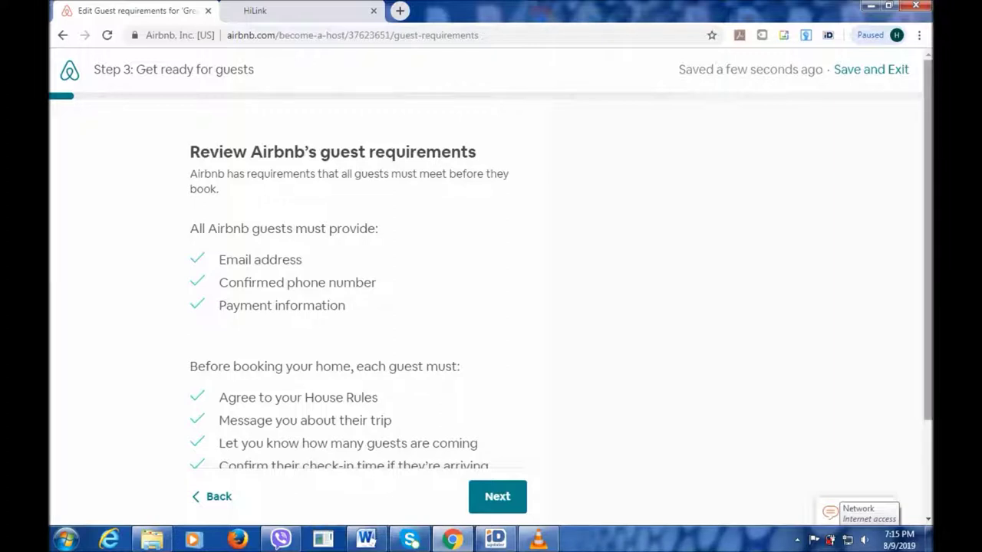
# Review the guest requirements page and accept it to reach 'Set house rules for your guests'.
pyautogui.scroll(-1, 491, 284)
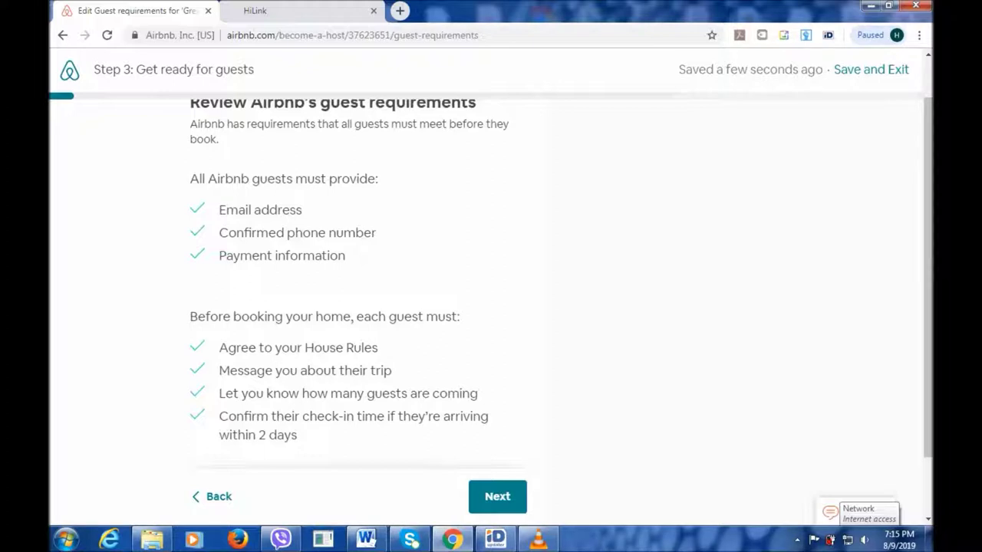
pyautogui.scroll(-1, 491, 292)
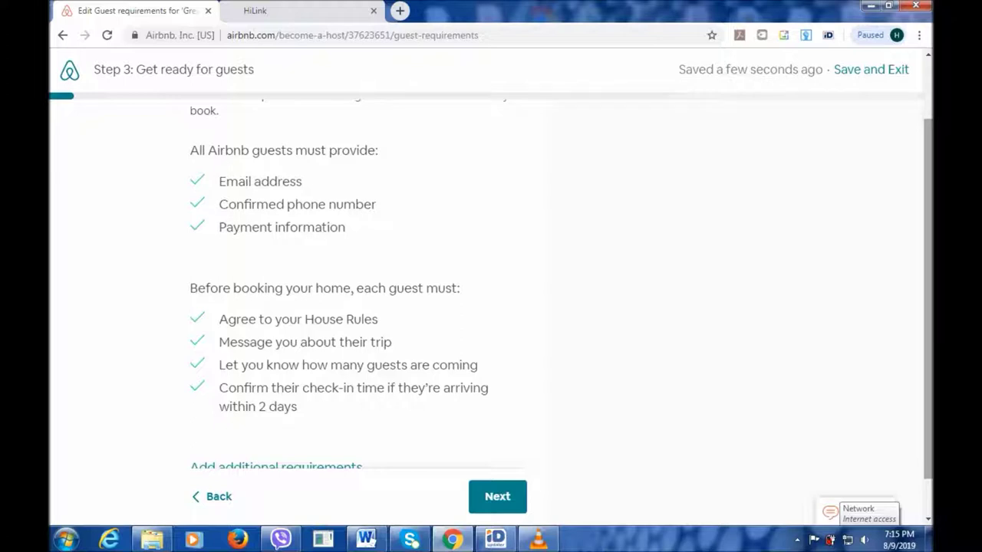
pyautogui.scroll(1, 491, 292)
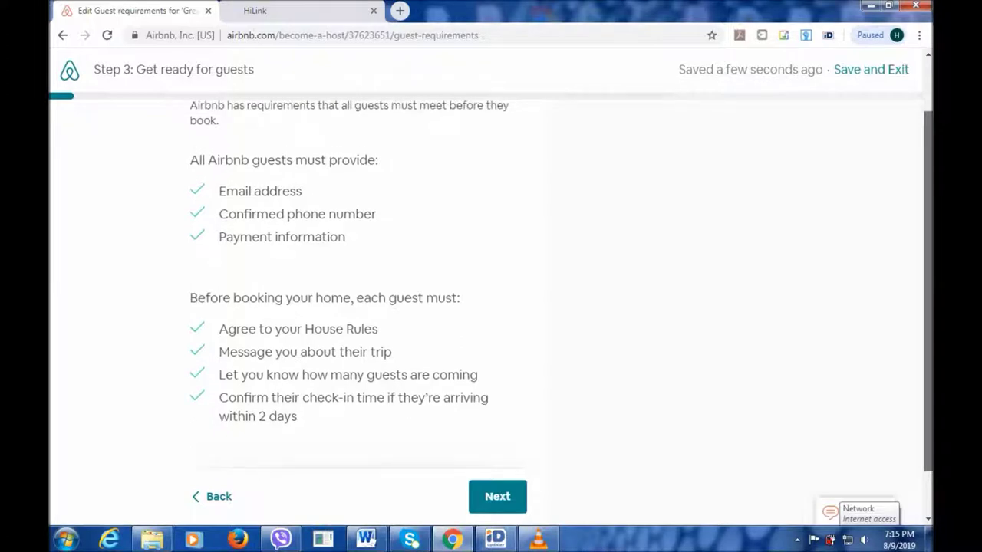
pyautogui.scroll(-1, 491, 292)
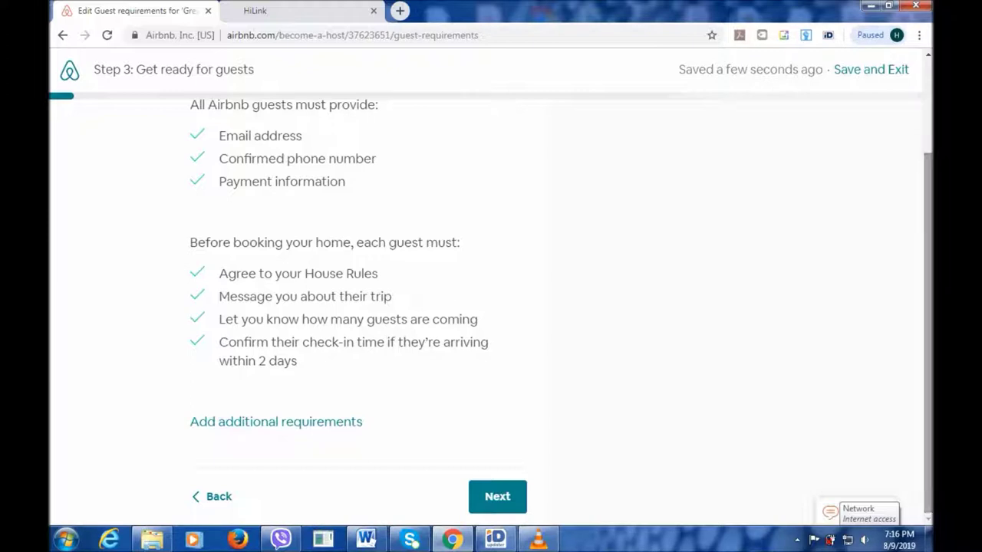
pyautogui.click(497, 496)
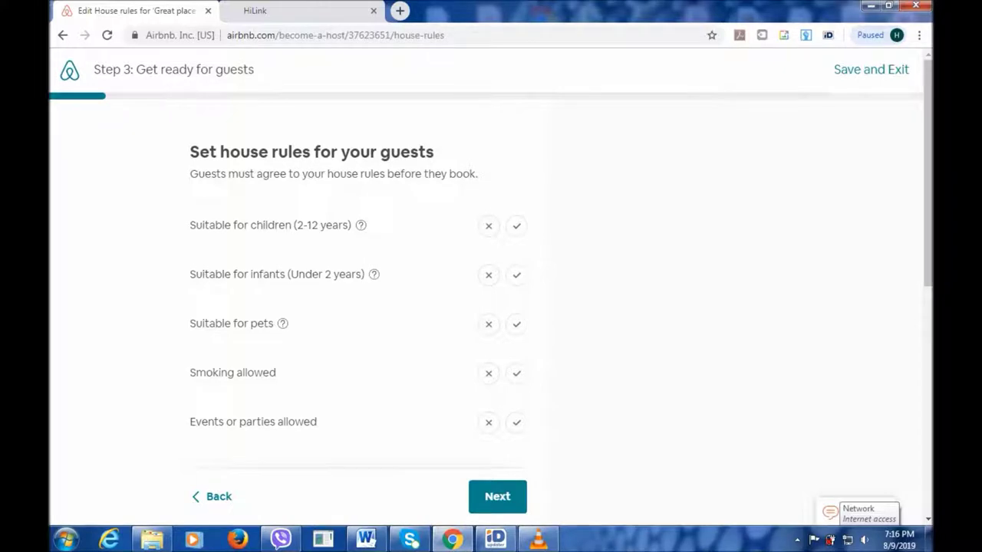
# Allow children and infants, and mark pets, smoking and events or parties as not allowed.
pyautogui.click(516, 226)
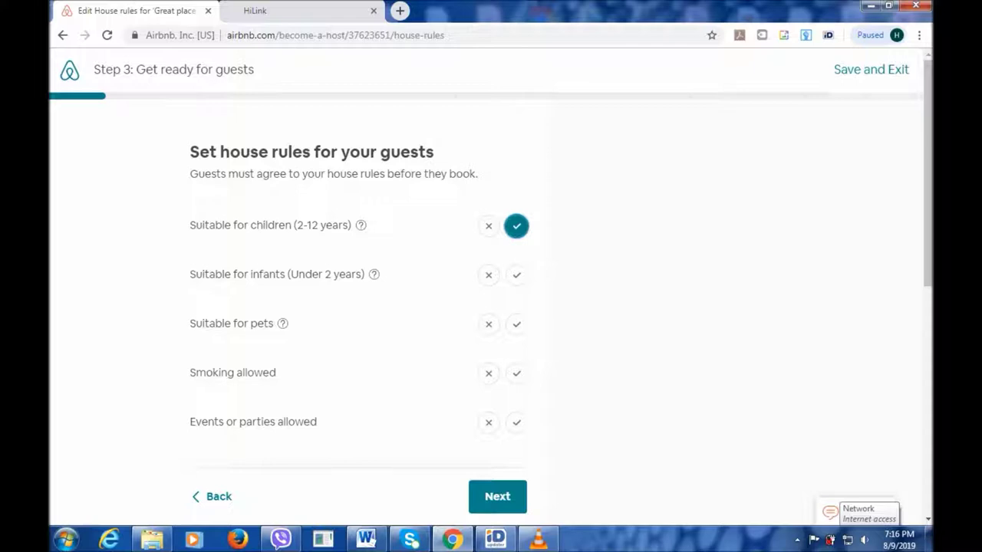
pyautogui.click(517, 274)
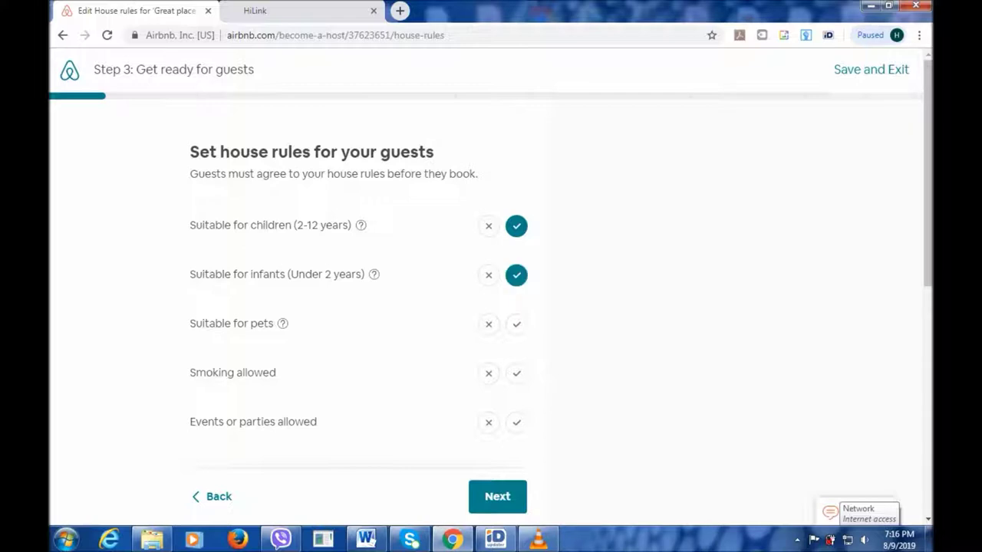
pyautogui.click(516, 324)
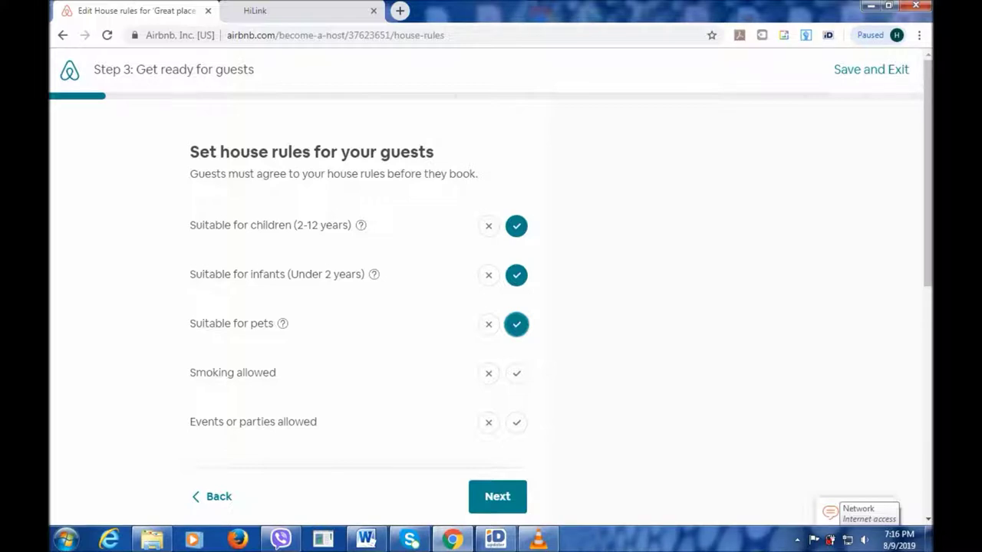
pyautogui.click(489, 324)
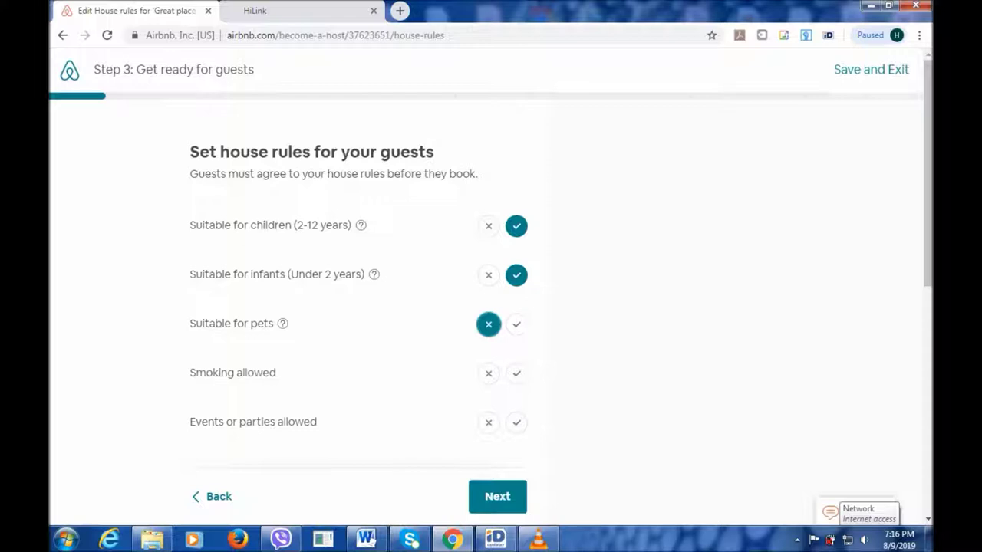
pyautogui.click(489, 374)
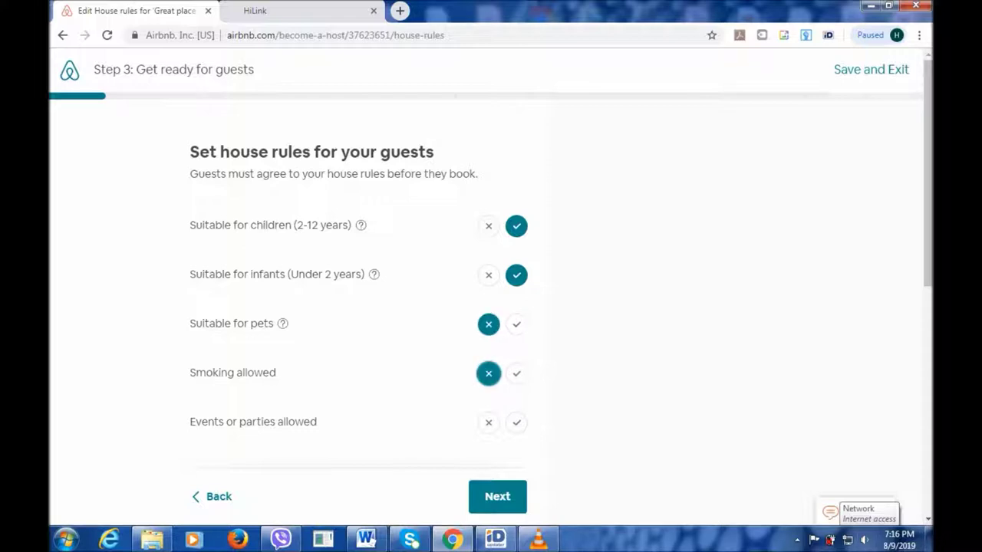
pyautogui.click(489, 423)
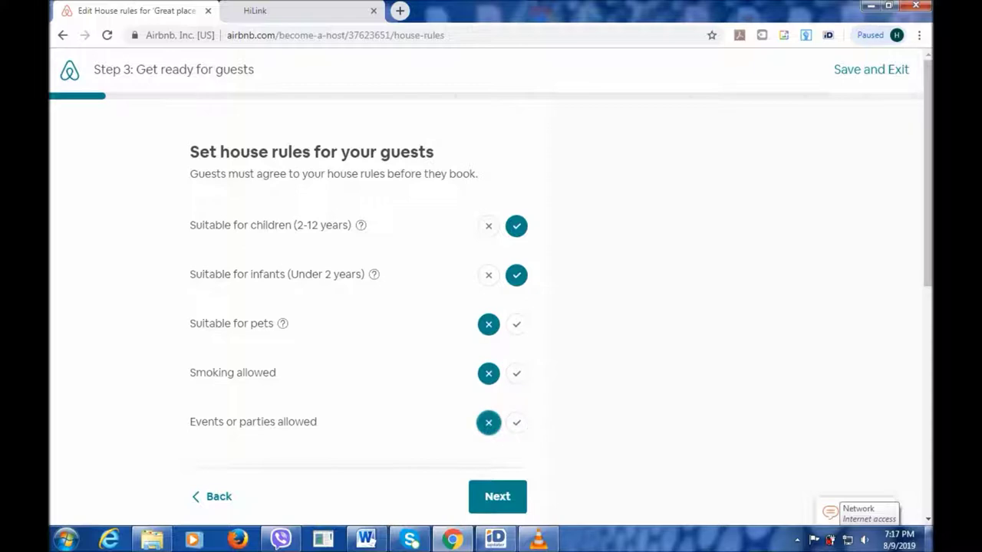
pyautogui.scroll(-3, 489, 423)
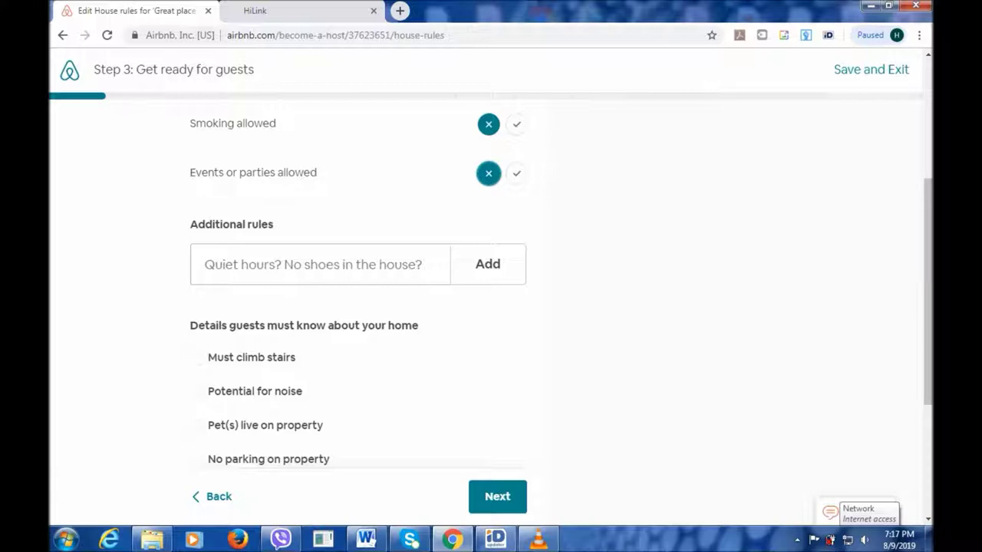
pyautogui.scroll(-1, 491, 307)
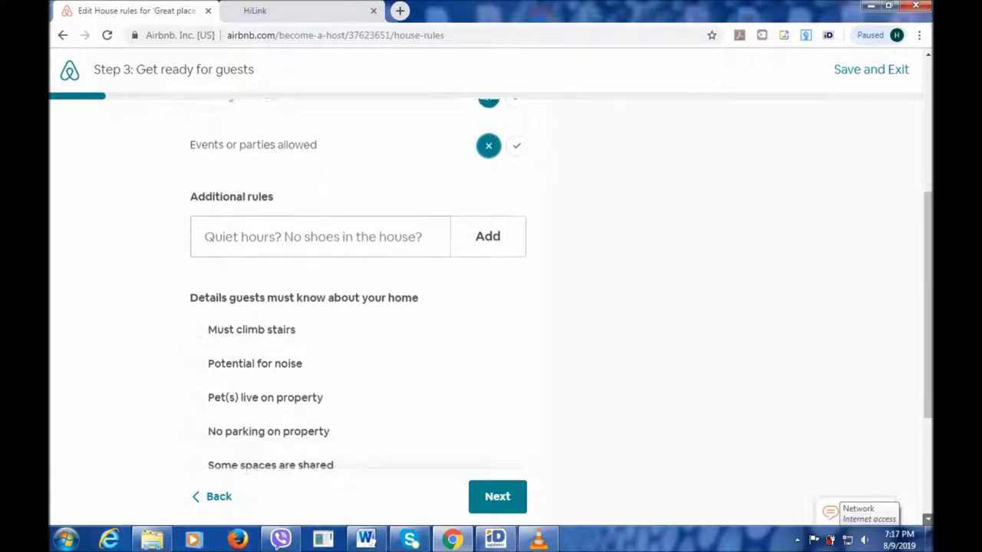
pyautogui.scroll(-2, 491, 307)
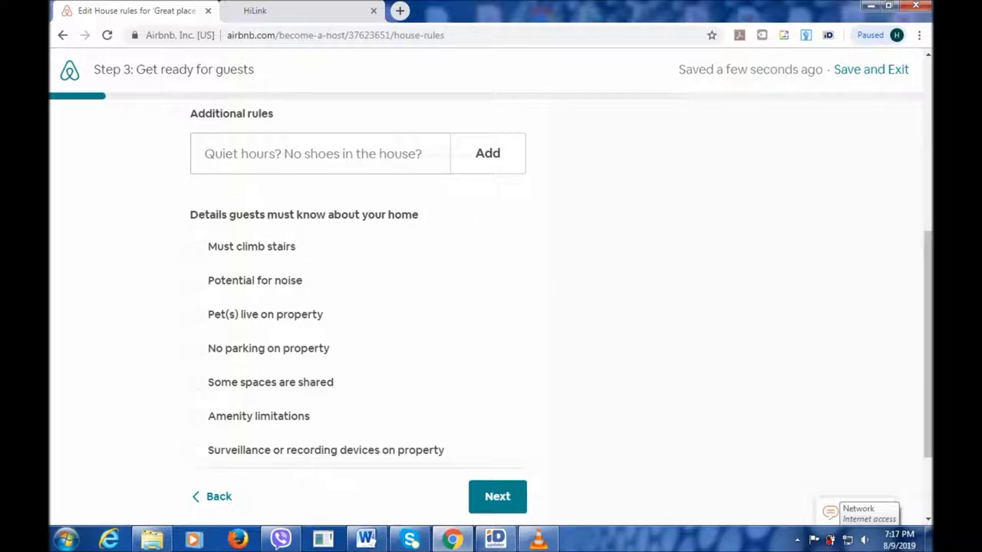
pyautogui.scroll(-1, 491, 307)
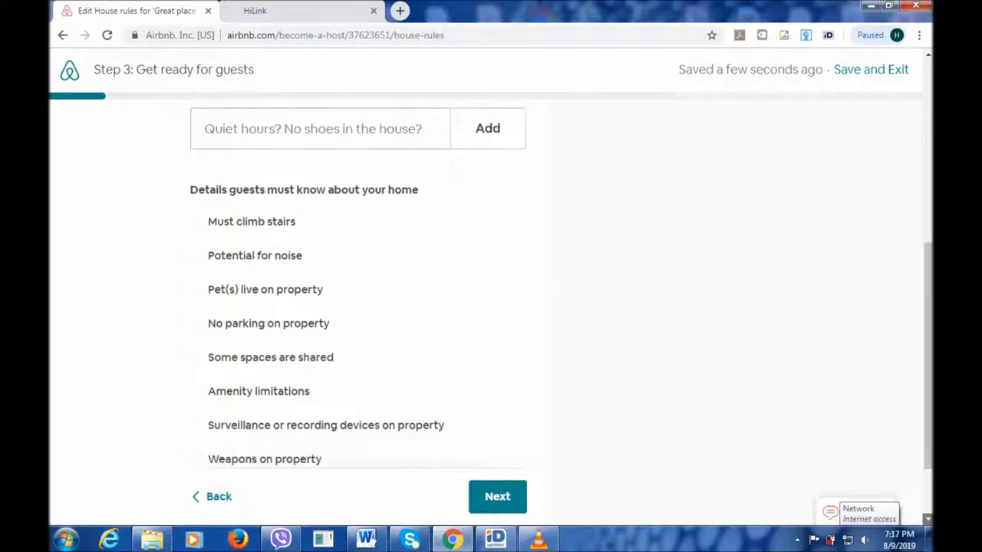
pyautogui.scroll(-1, 491, 307)
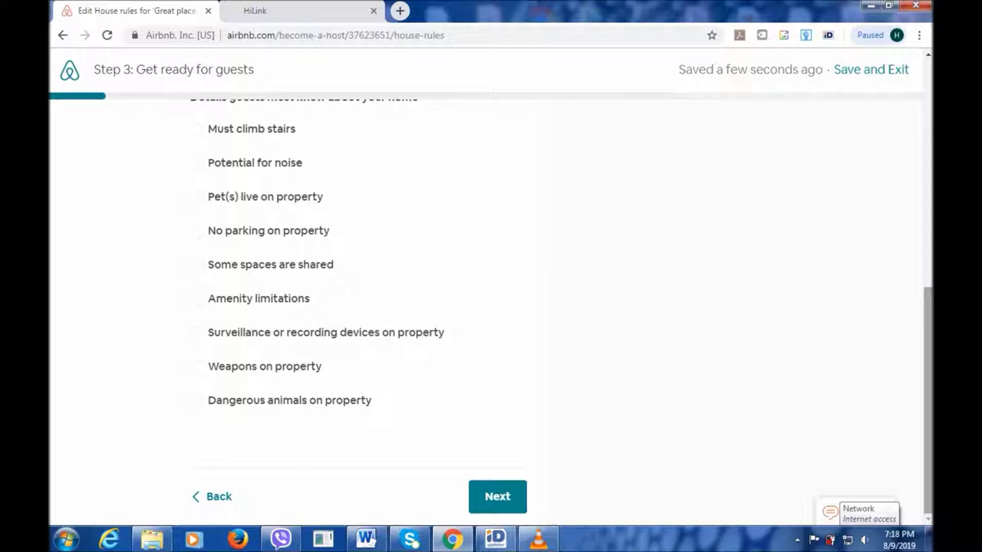
pyautogui.scroll(1, 491, 307)
pyautogui.scroll(-1, 491, 307)
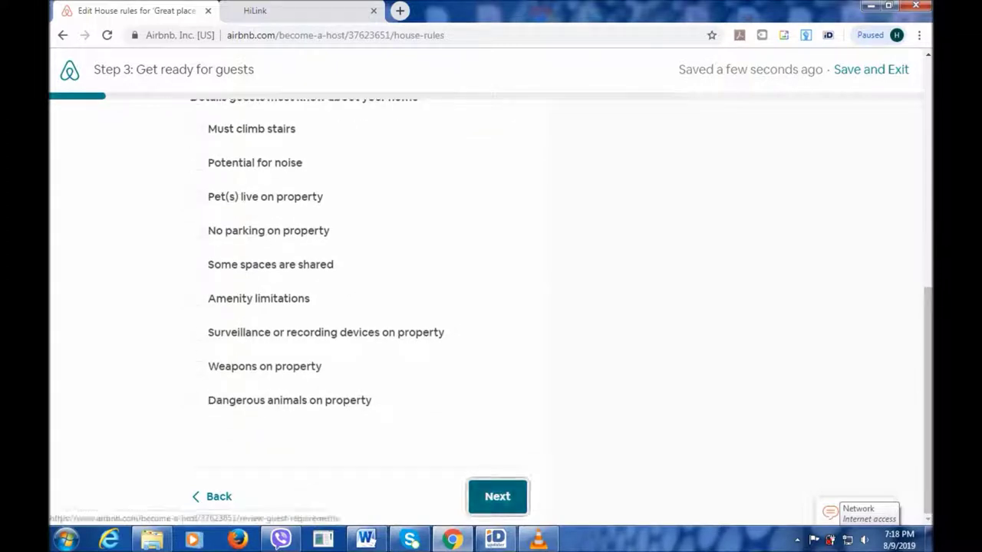
# Continue to 'Review your guest requirements' and scroll down to Your House Rules.
pyautogui.click(497, 497)
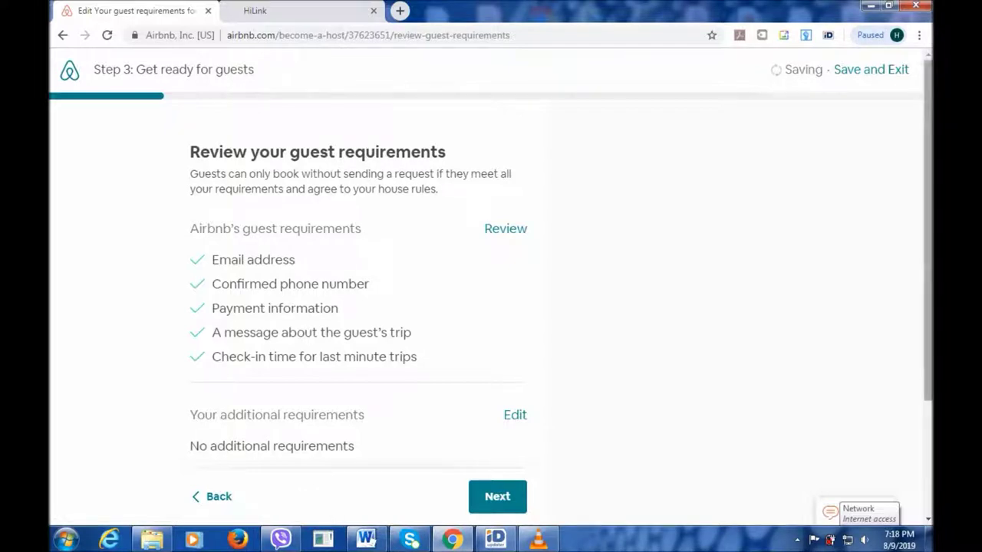
pyautogui.scroll(-2, 491, 307)
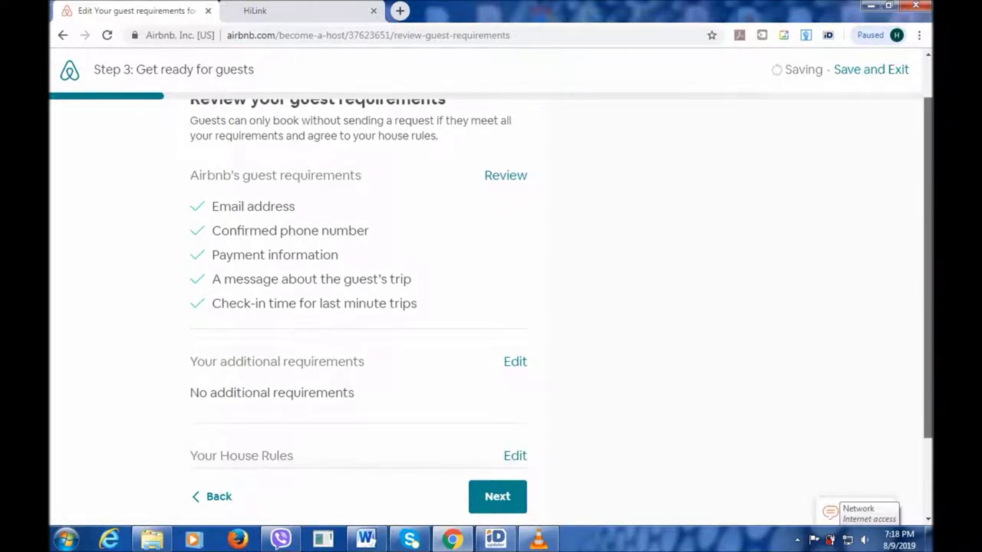
pyautogui.scroll(-2, 491, 307)
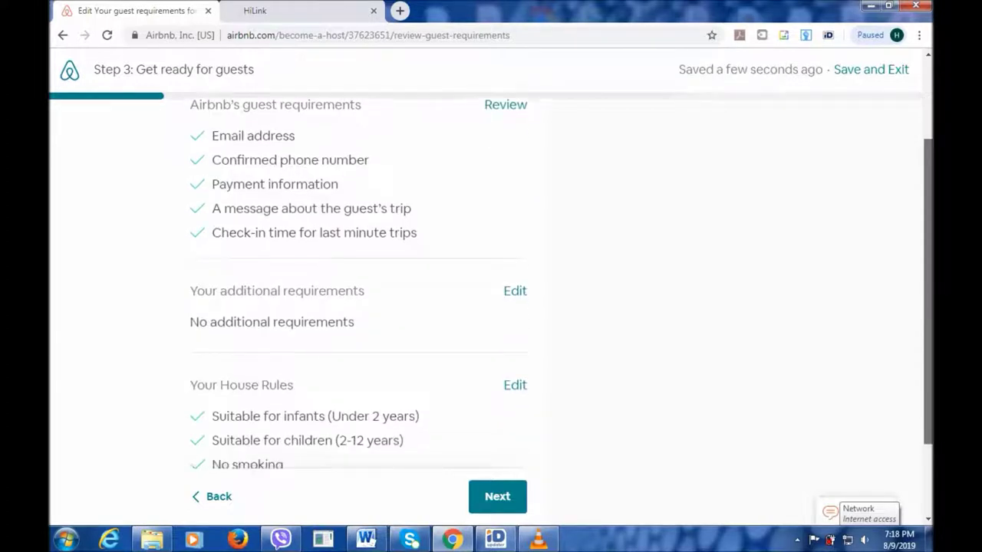
pyautogui.scroll(-1, 491, 306)
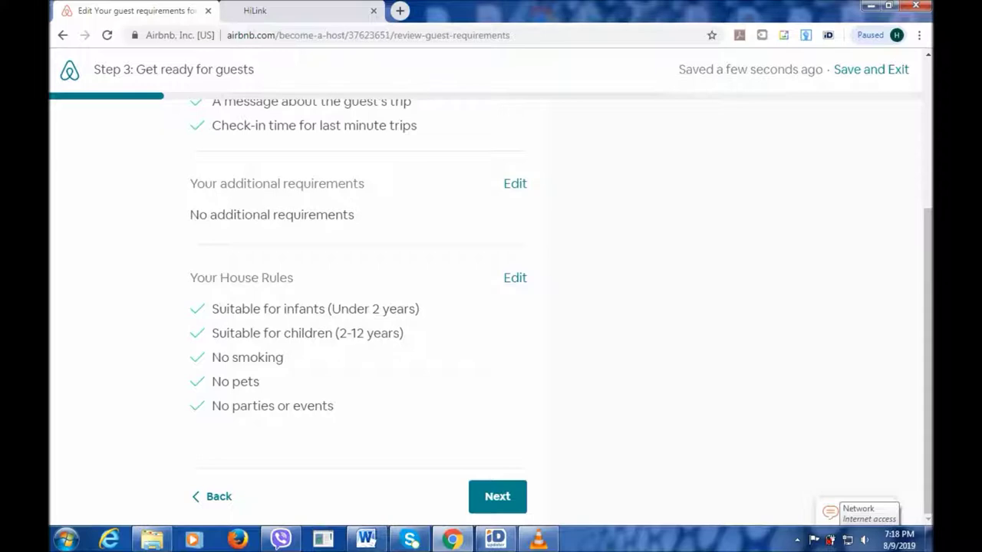
# Go past the review and the 'Here's how guests will book with you' overview to the calendar-accuracy page.
pyautogui.click(497, 497)
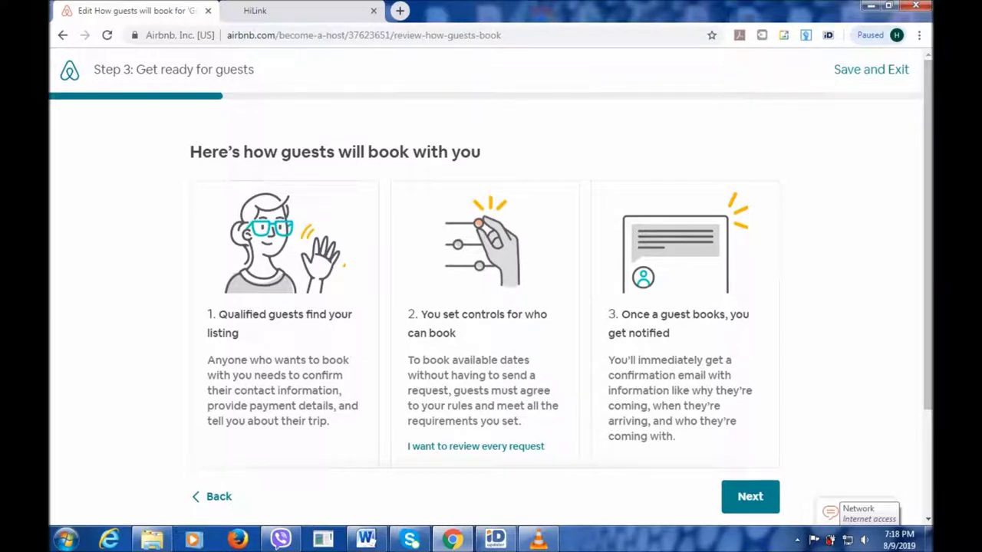
pyautogui.scroll(-2, 491, 307)
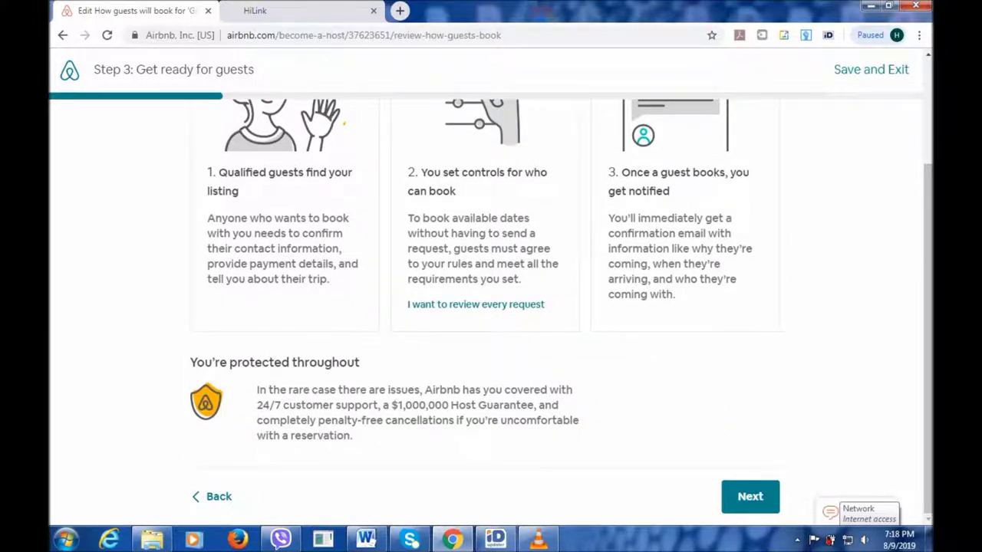
pyautogui.click(750, 496)
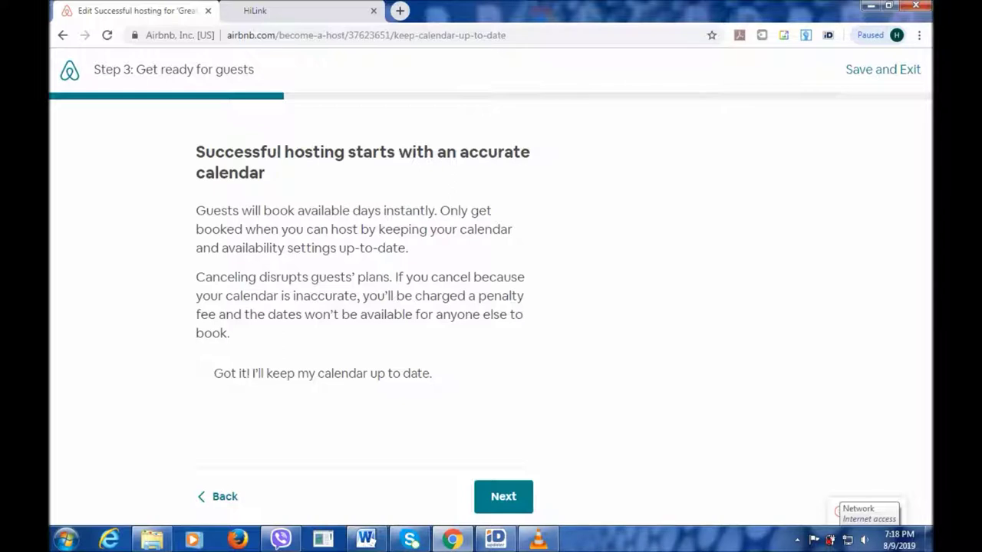
# Tick 'Got it! I'll keep my calendar up to date' and continue to the two availability questions.
pyautogui.click(503, 497)
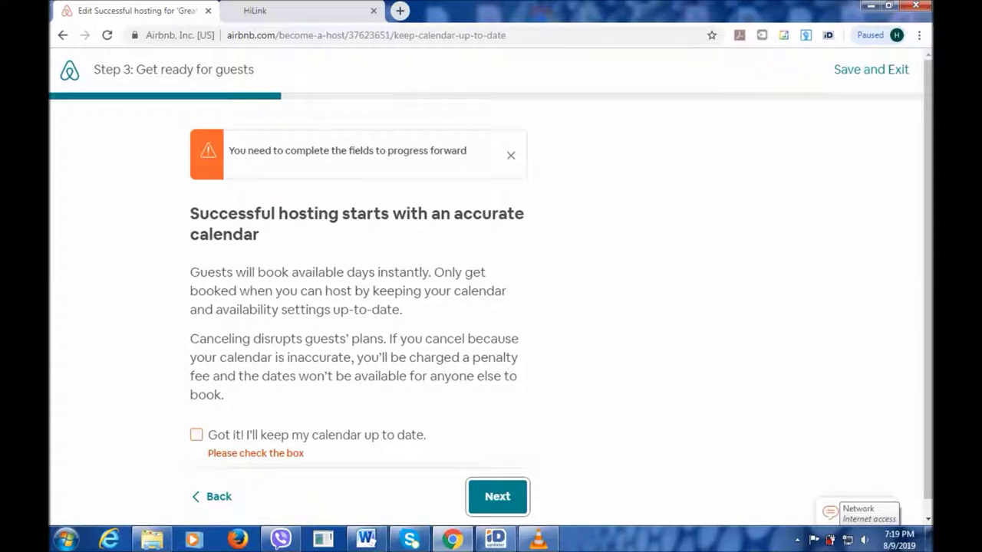
pyautogui.click(197, 435)
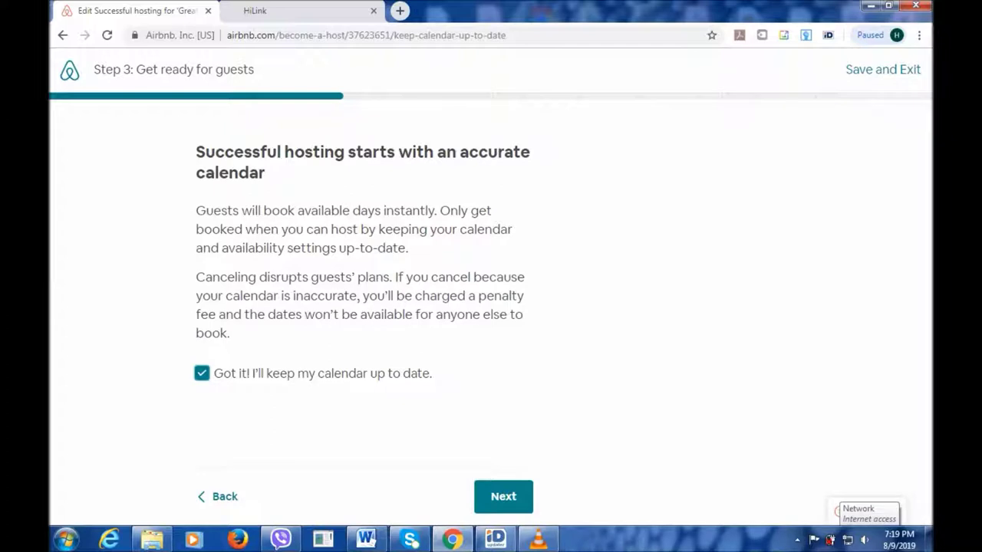
pyautogui.click(503, 497)
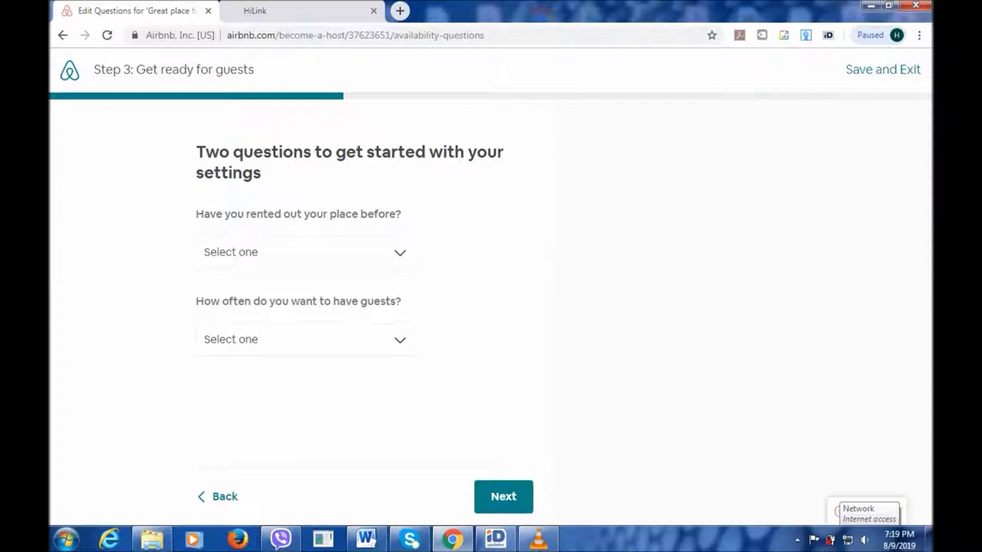
# Answer 'I'm new to this' and 'As often as possible', then continue to advance-notice settings.
pyautogui.click(306, 251)
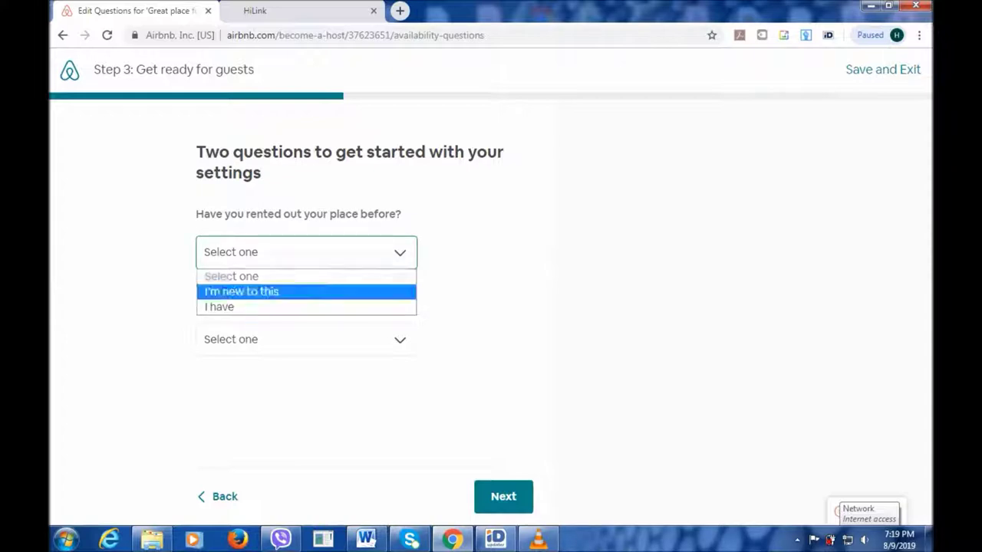
pyautogui.press('Return')
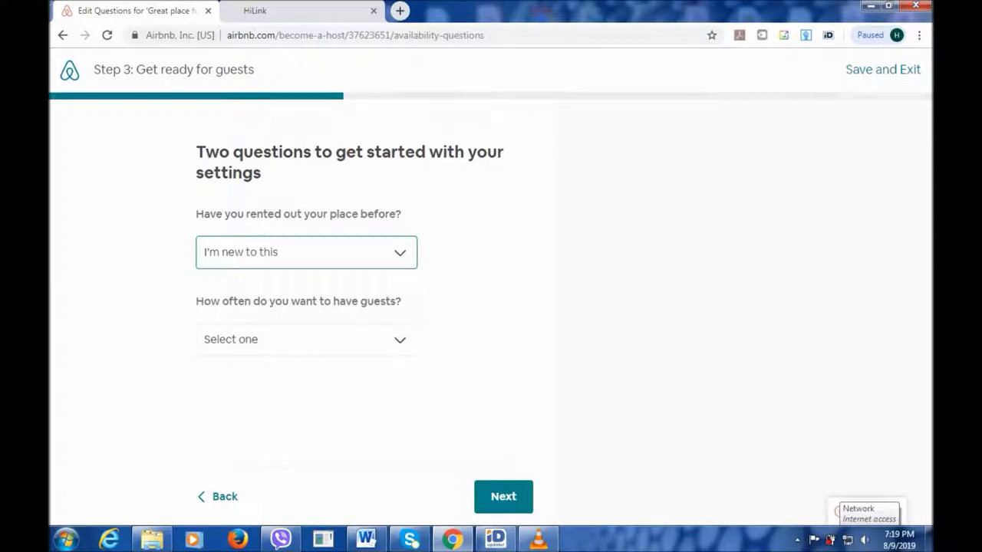
pyautogui.click(306, 339)
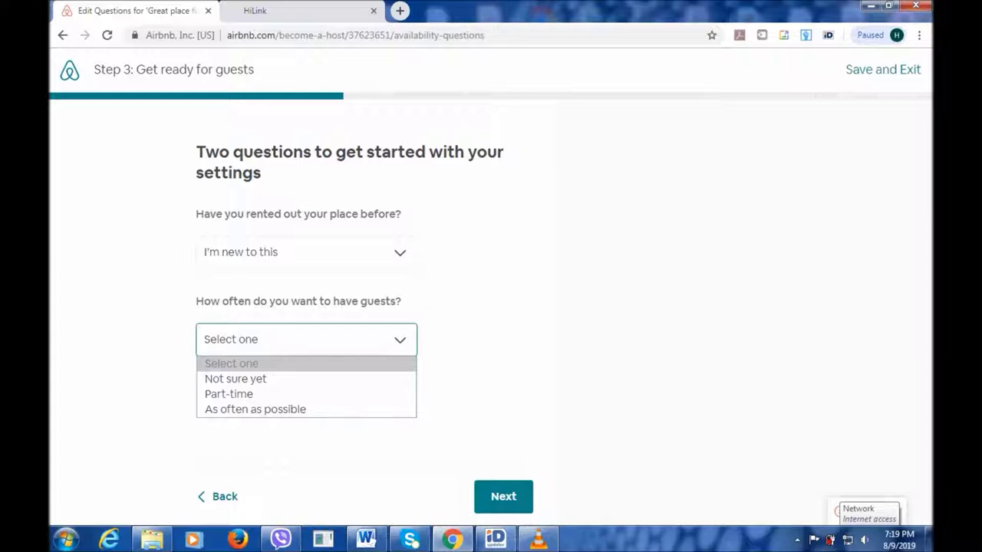
pyautogui.press('Down')
pyautogui.press('Down')
pyautogui.press('Down')
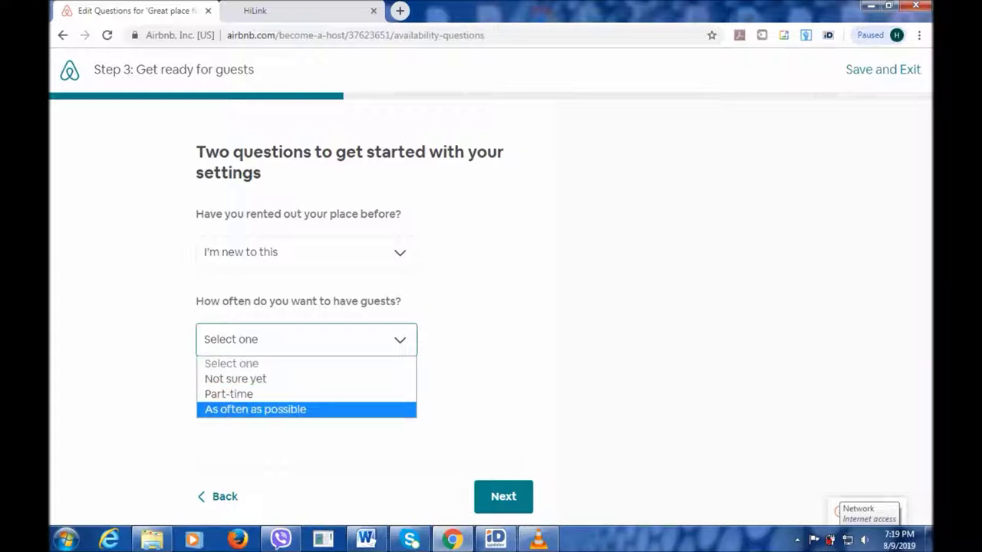
pyautogui.press('Return')
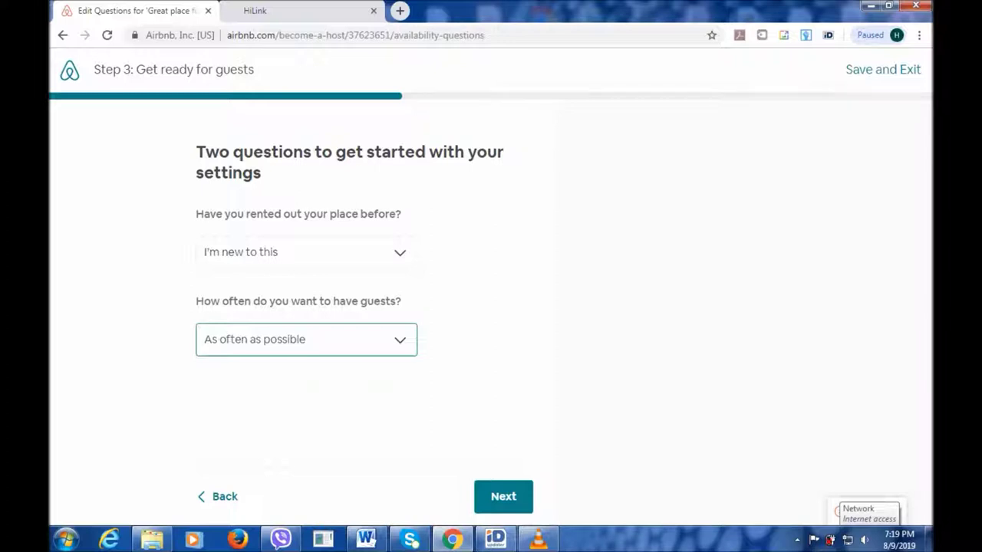
pyautogui.click(503, 497)
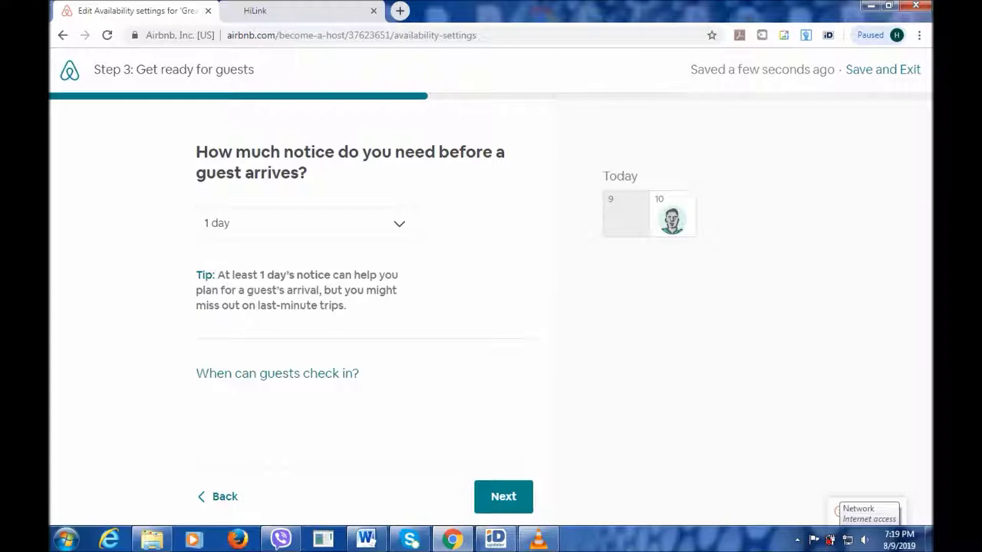
# Set the arrival notice period to 2 days and continue.
pyautogui.click(305, 223)
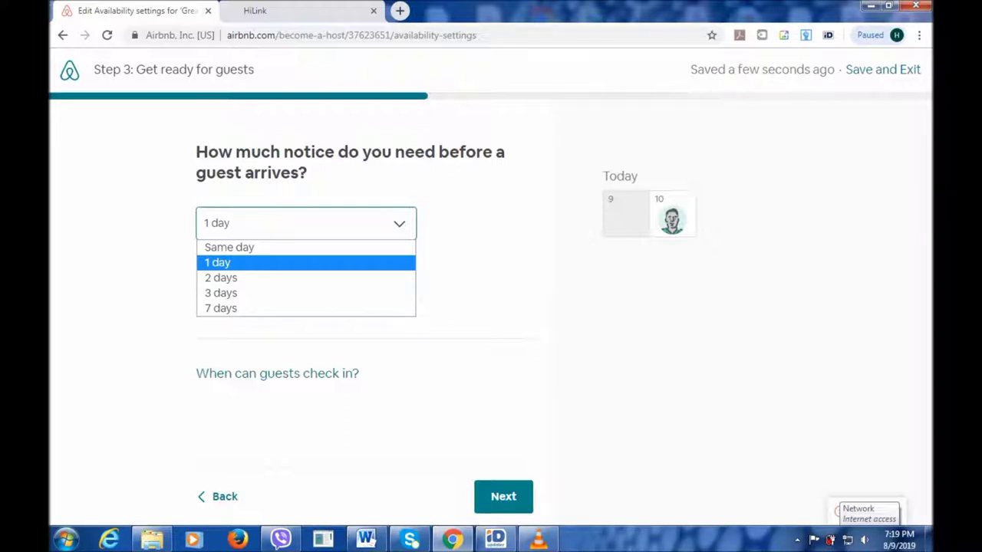
pyautogui.press('Down')
pyautogui.press('Return')
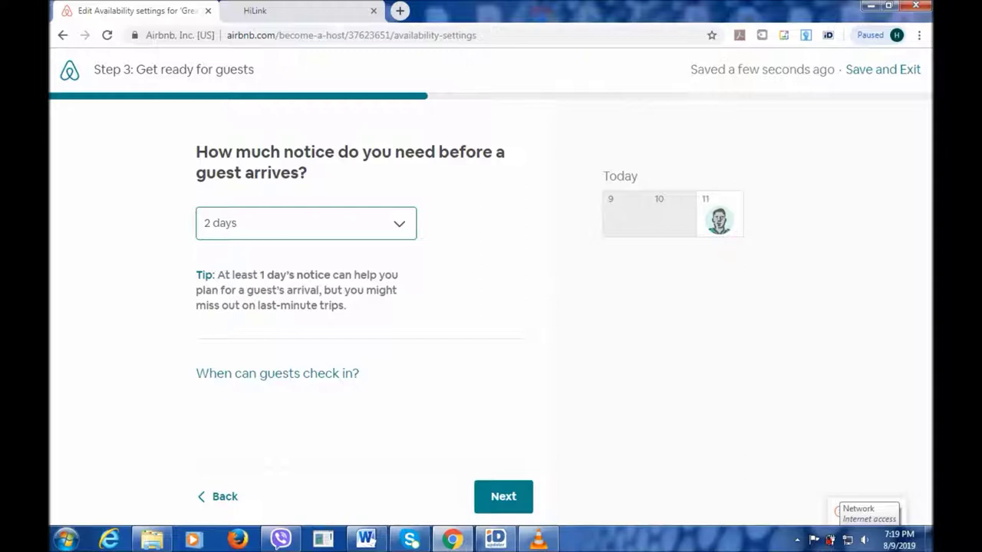
pyautogui.click(503, 497)
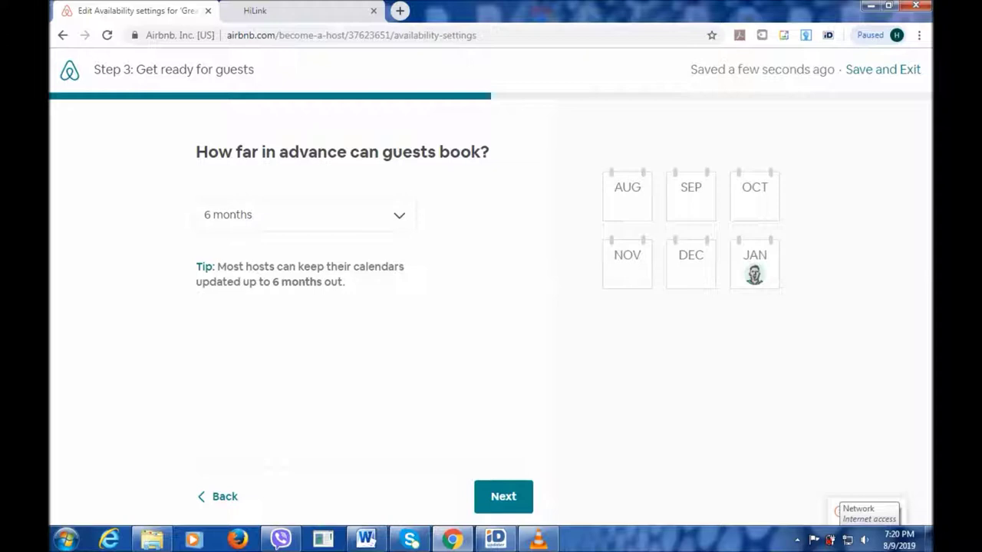
# Set the advance-booking window to 6 months and go on to the trip-length question.
pyautogui.click(305, 215)
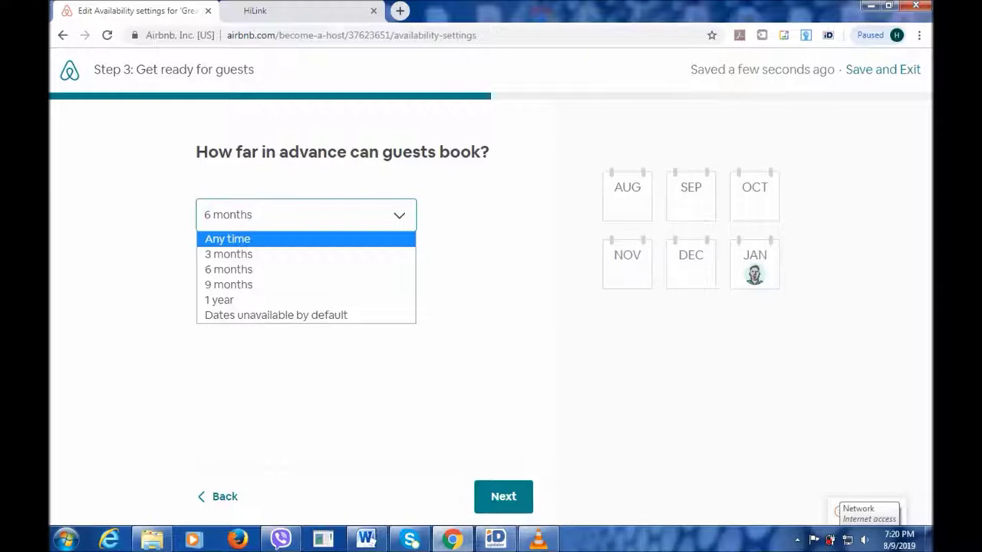
pyautogui.press('Return')
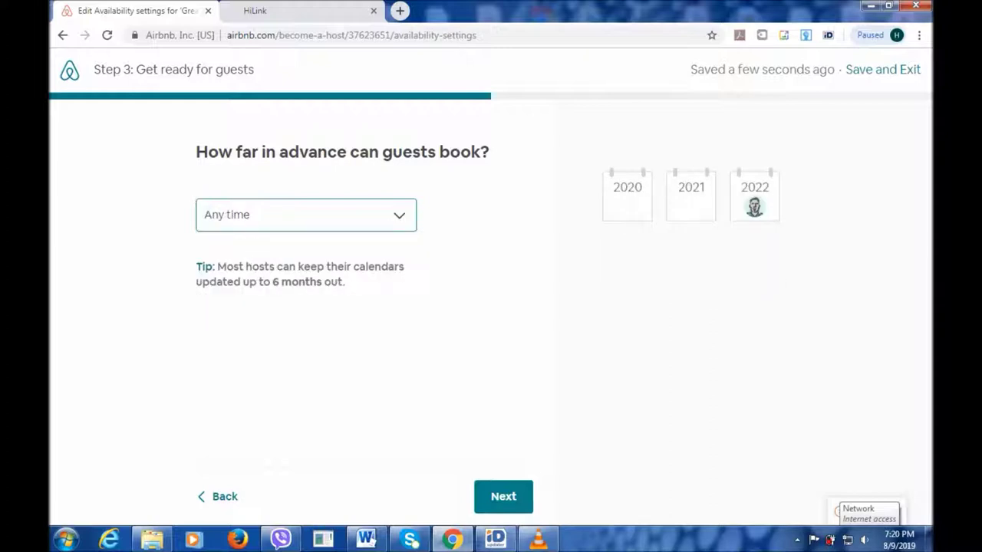
pyautogui.press('space')
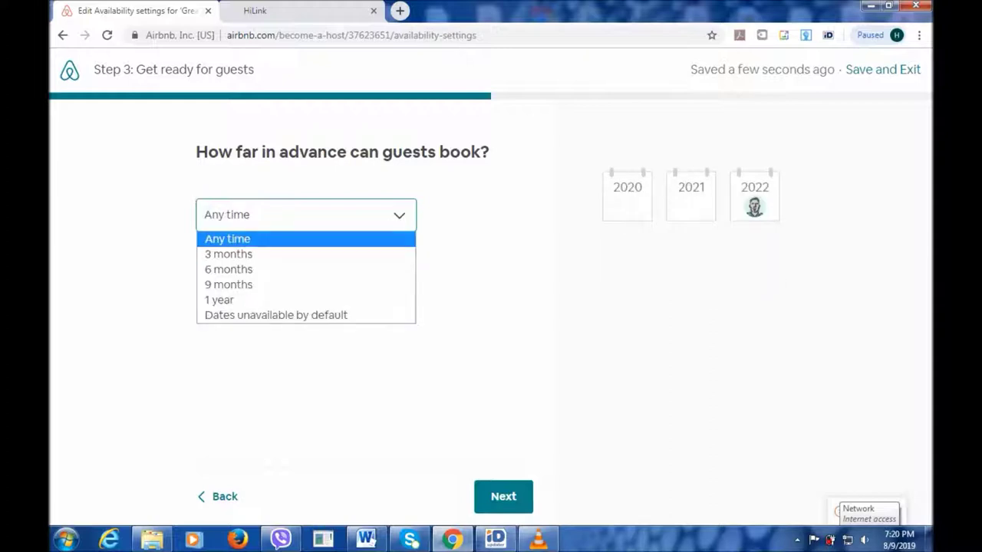
pyautogui.press('Down')
pyautogui.press('Return')
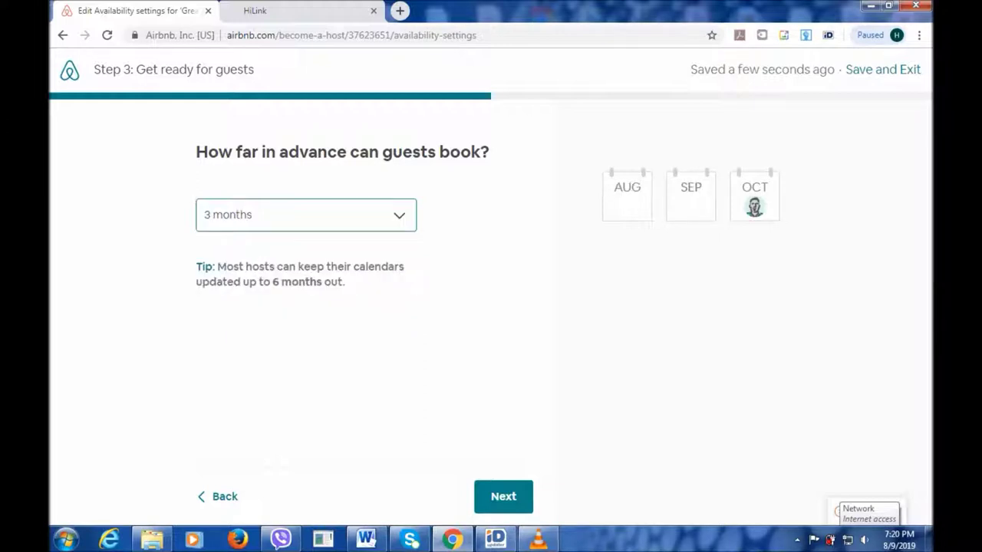
pyautogui.press('space')
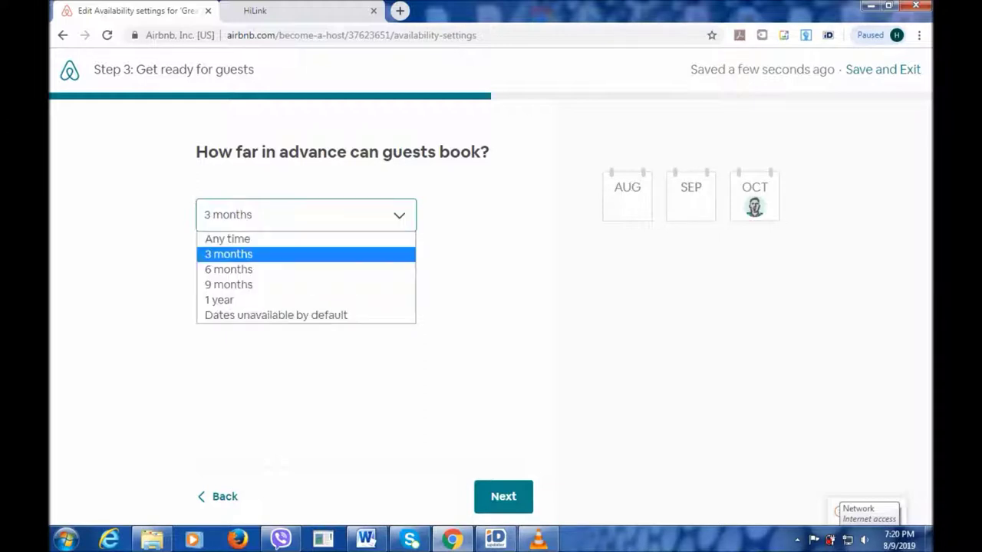
pyautogui.press('Down')
pyautogui.press('Return')
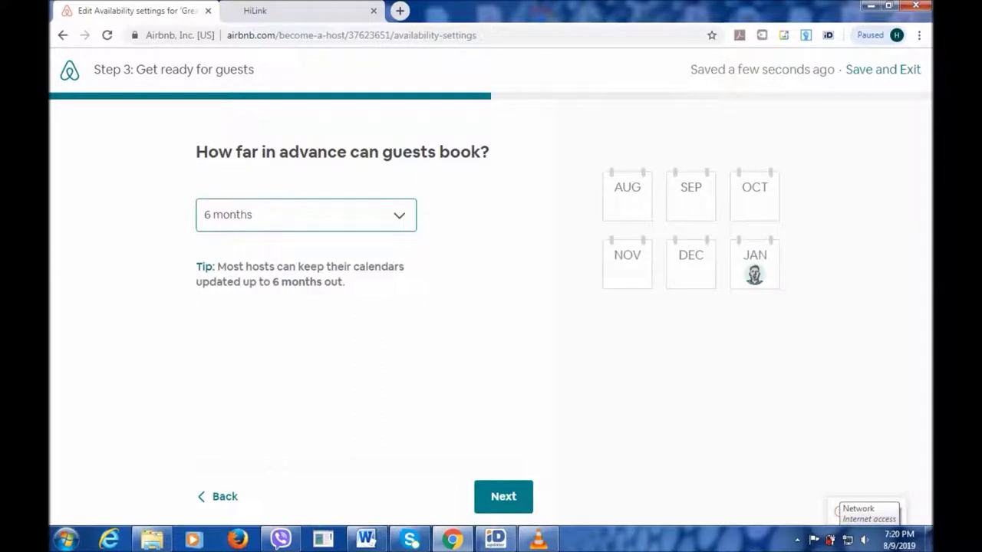
pyautogui.press('Tab')
pyautogui.press('Return')
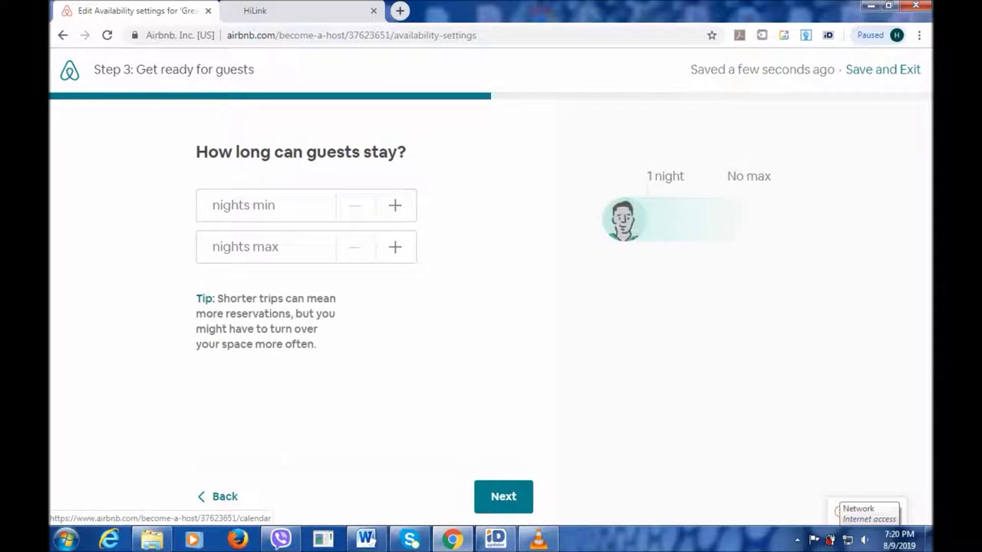
# Adjust the stay steppers to bring the minimum stay to 2 nights.
pyautogui.press('Tab')
pyautogui.press('Return')
pyautogui.press('Return')
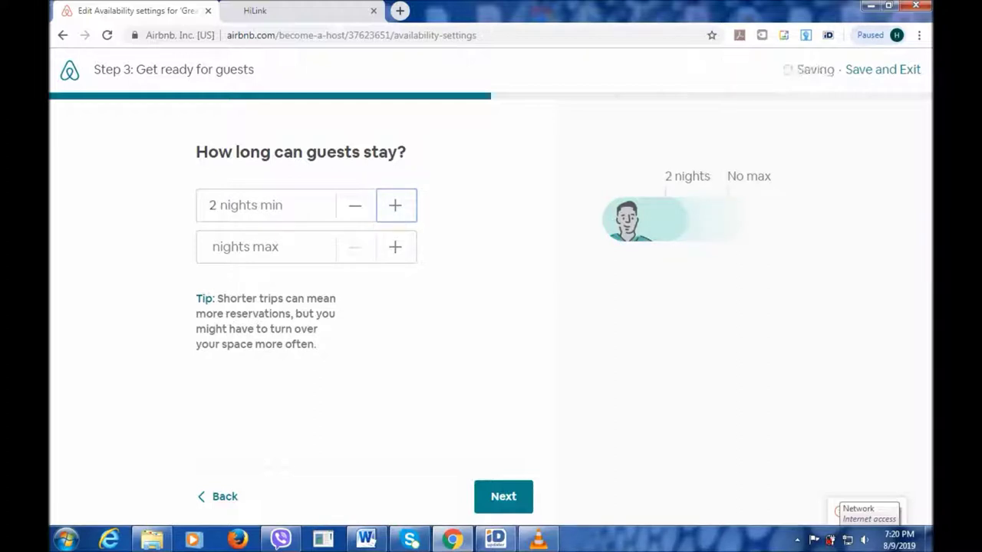
pyautogui.press('Tab')
pyautogui.press('Return')
pyautogui.press('Return')
pyautogui.press('Return')
pyautogui.hotkey('shift', 'Tab')
pyautogui.hotkey('shift', 'Tab')
pyautogui.press('Return')
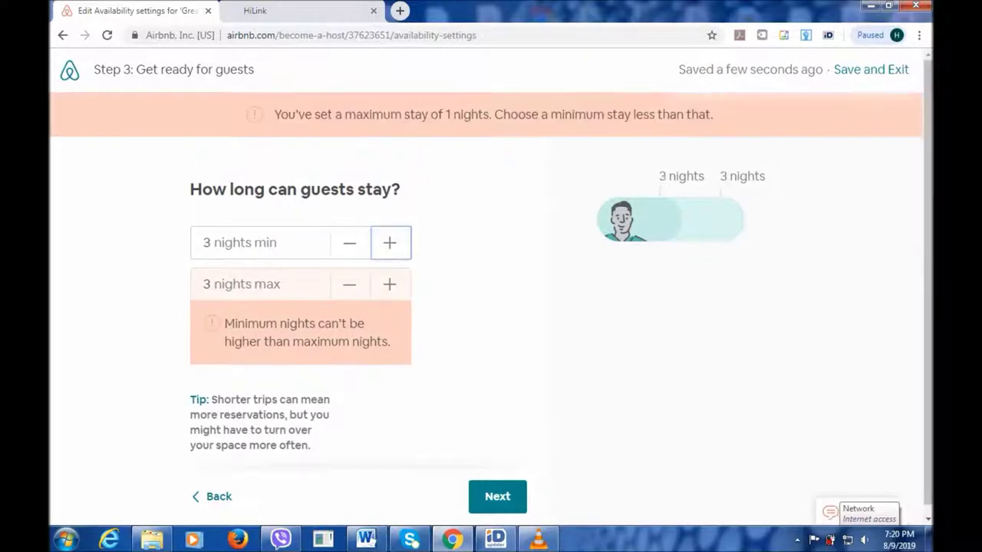
pyautogui.hotkey('shift', 'Tab')
pyautogui.press('Return')
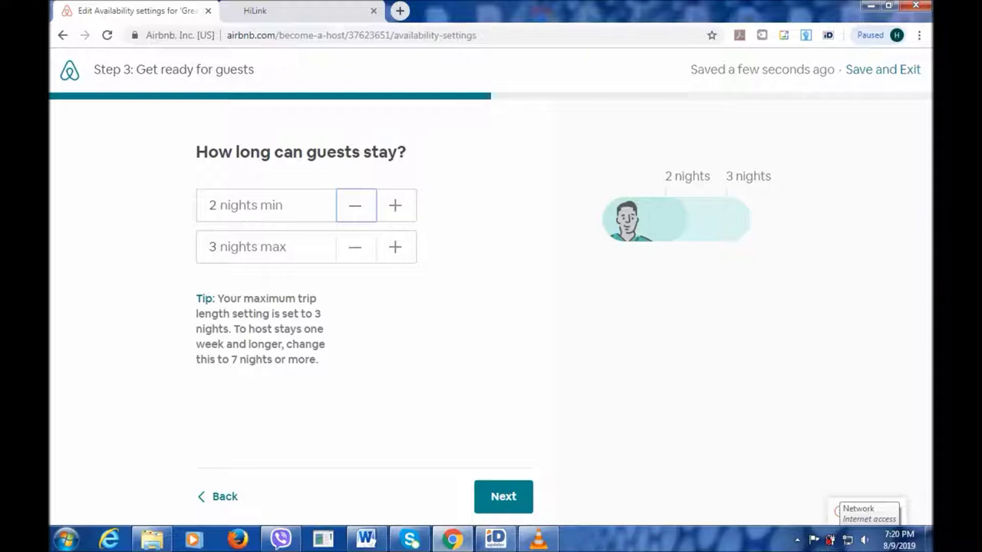
pyautogui.press('Tab')
pyautogui.press('Tab')
pyautogui.press('space')
pyautogui.press('space')
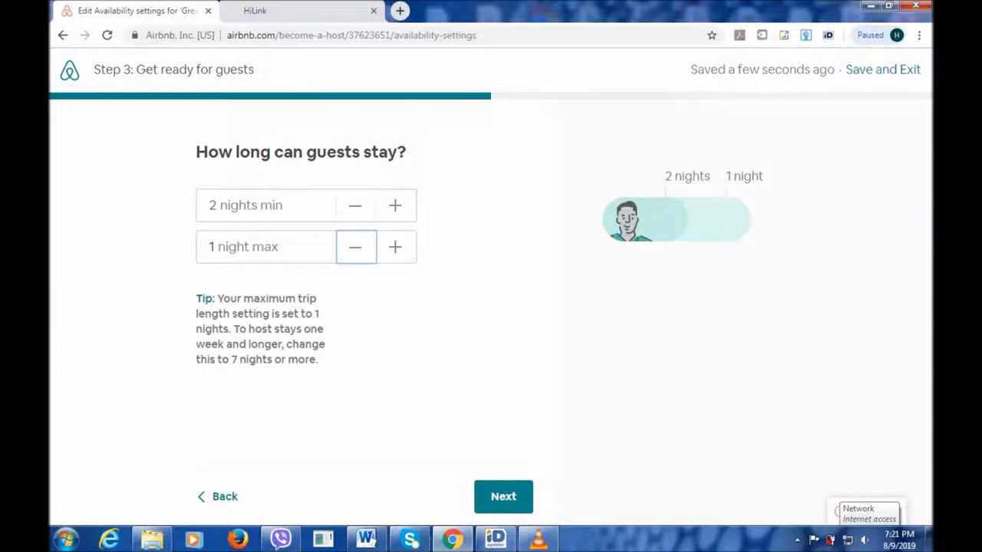
pyautogui.press('Tab')
pyautogui.press('space')
pyautogui.press('space')
pyautogui.press('space')
pyautogui.press('space')
pyautogui.press('space')
pyautogui.press('space')
pyautogui.press('space')
pyautogui.press('space')
pyautogui.press('space')
pyautogui.press('space')
pyautogui.press('space')
pyautogui.press('space')
pyautogui.press('space')
pyautogui.press('space')
pyautogui.press('space')
pyautogui.press('space')
pyautogui.press('space')
pyautogui.press('space')
pyautogui.press('space')
pyautogui.press('space')
pyautogui.press('space')
pyautogui.press('space')
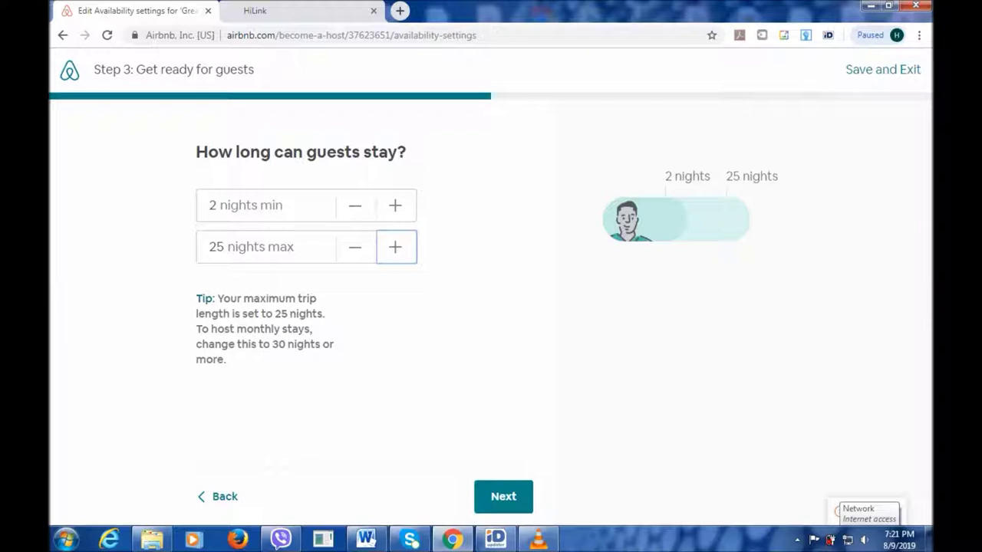
# Lower the maximum stay to 12 nights and continue to the calendar.
pyautogui.click(355, 246)
pyautogui.click(355, 246)
pyautogui.click(355, 246)
pyautogui.click(356, 247)
pyautogui.click(355, 246)
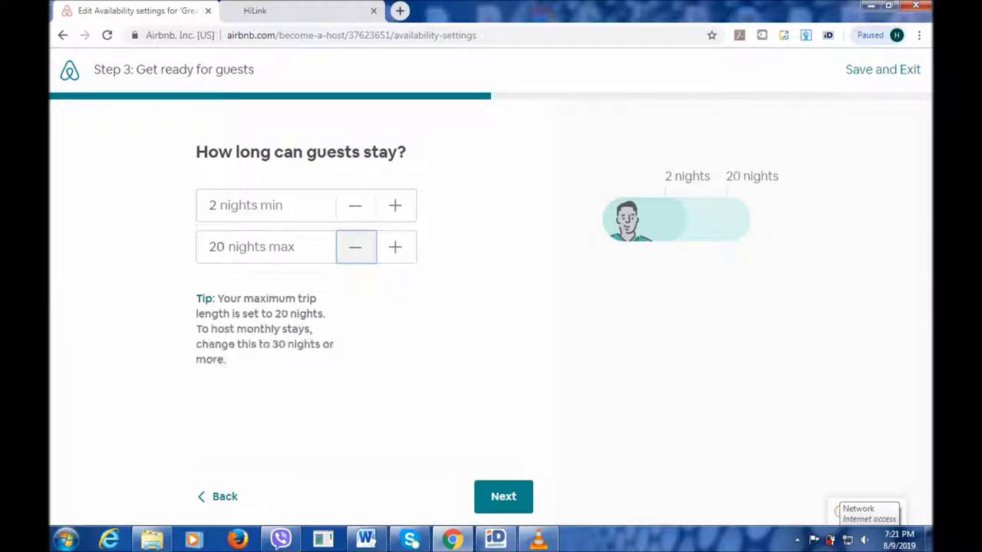
pyautogui.click(355, 246)
pyautogui.click(355, 246)
pyautogui.click(356, 246)
pyautogui.click(355, 247)
pyautogui.click(356, 246)
pyautogui.click(356, 246)
pyautogui.click(356, 246)
pyautogui.click(356, 247)
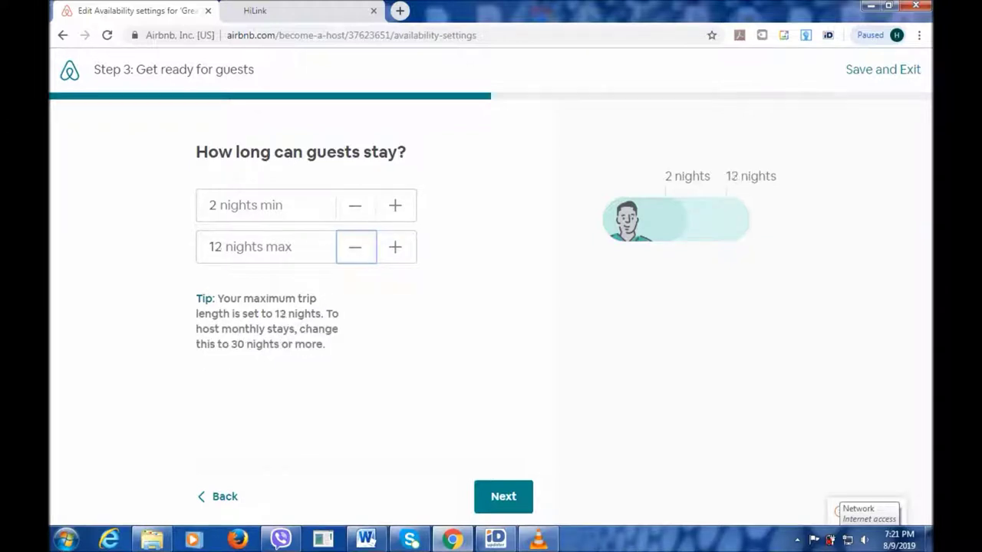
pyautogui.click(503, 496)
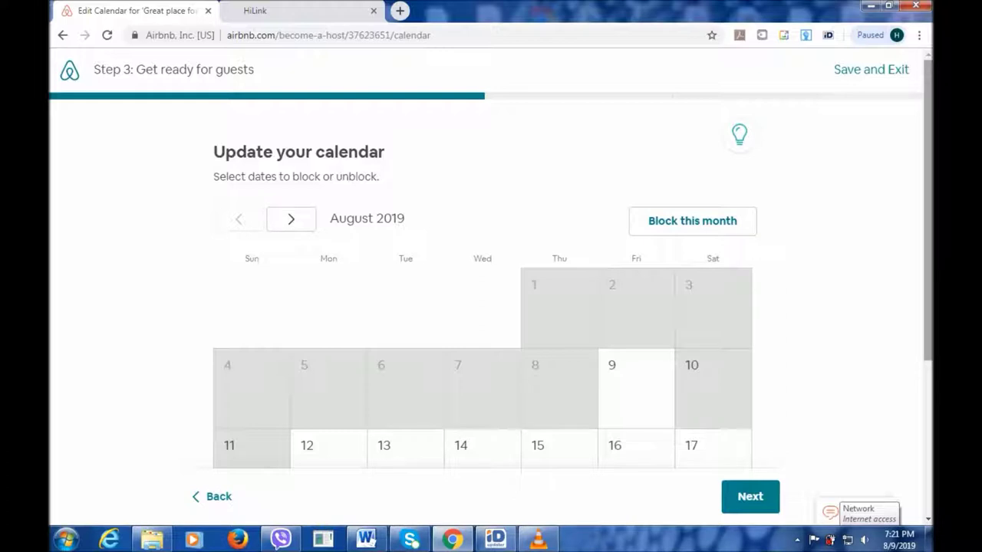
# Keep August 12 open, unblock Saturday August 10, and continue to Price Your Space.
pyautogui.scroll(-1, 491, 307)
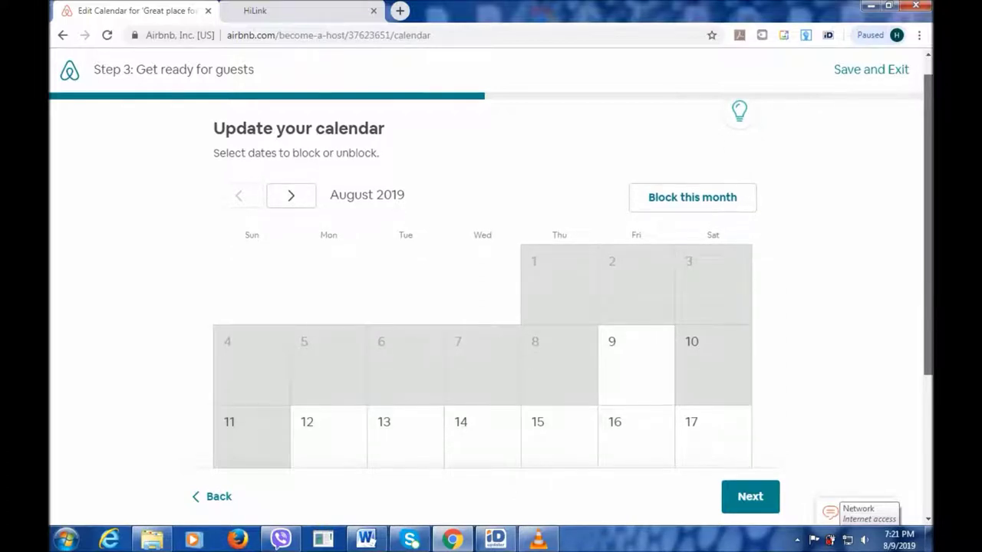
pyautogui.scroll(-2, 491, 307)
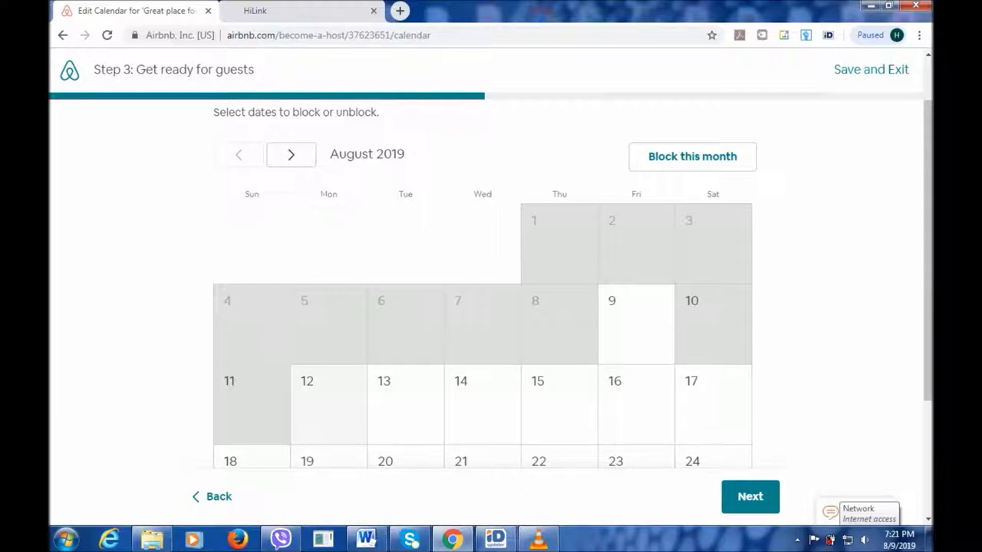
pyautogui.click(329, 404)
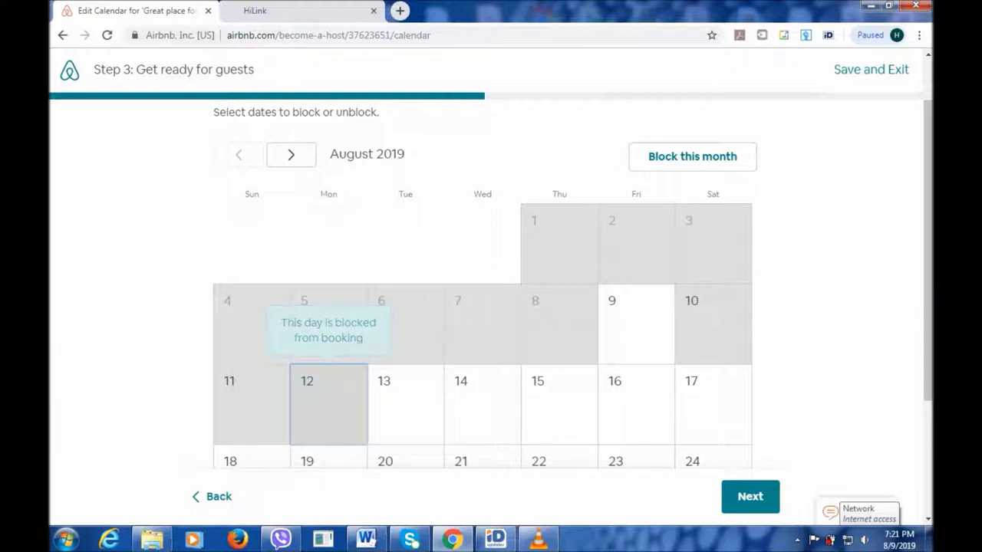
pyautogui.click(328, 405)
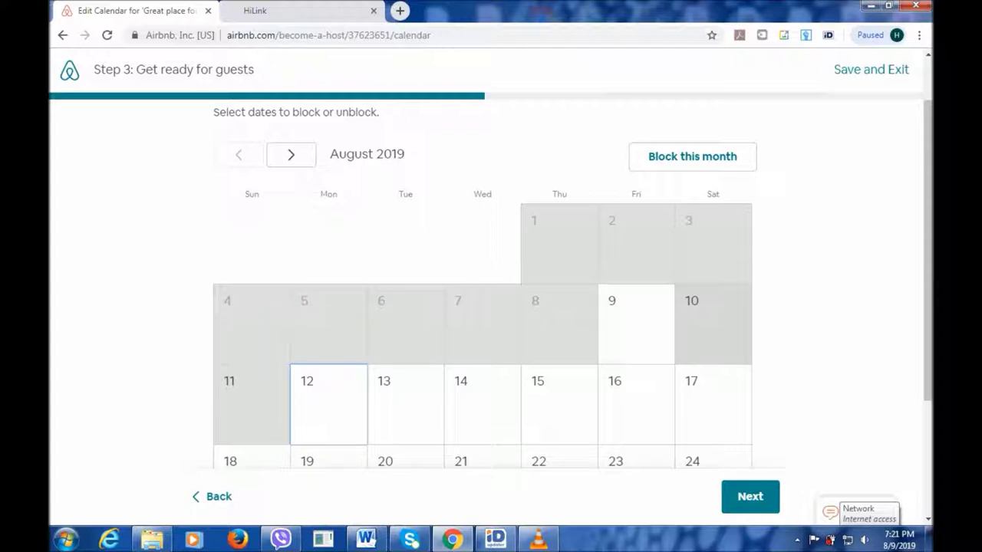
pyautogui.click(713, 324)
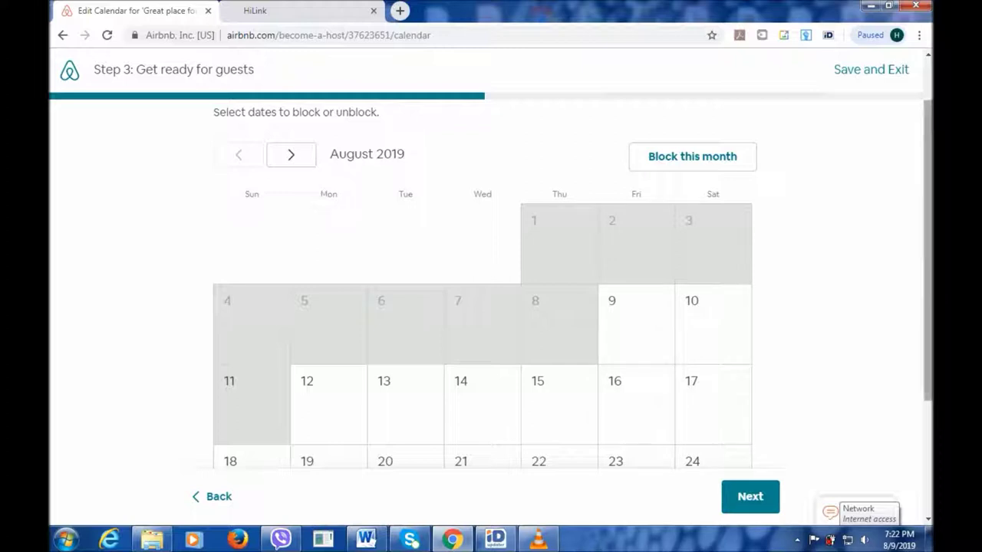
pyautogui.scroll(-1, 491, 284)
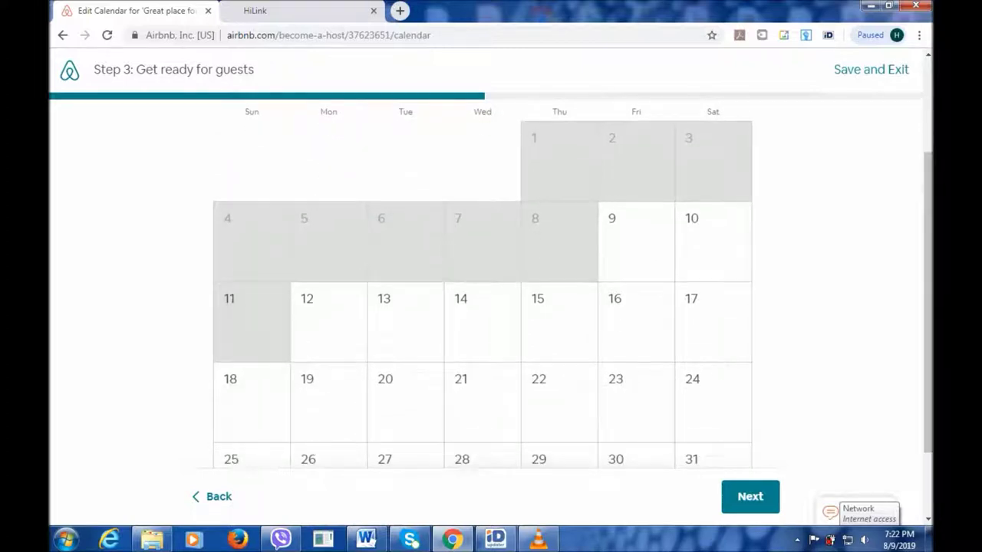
pyautogui.click(751, 497)
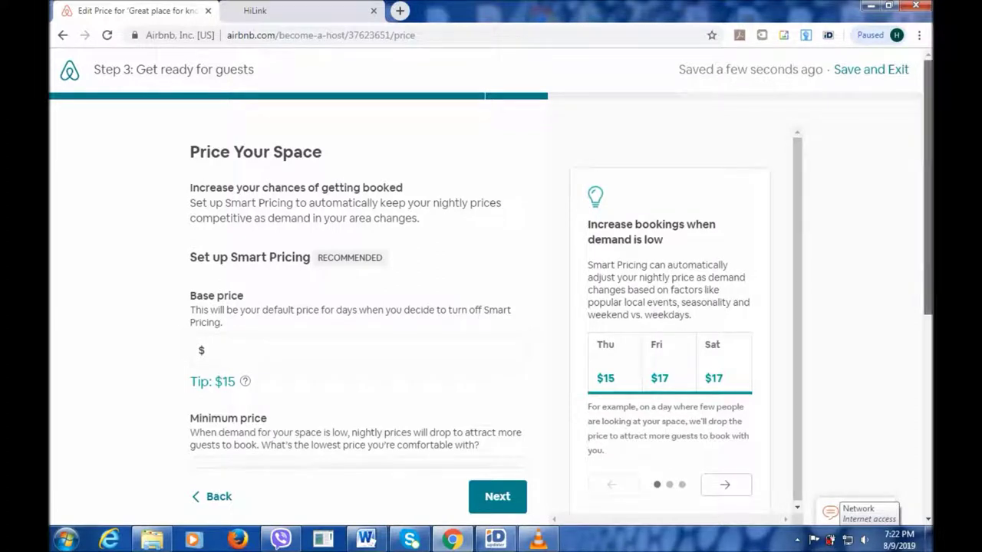
pyautogui.scroll(-2, 358, 306)
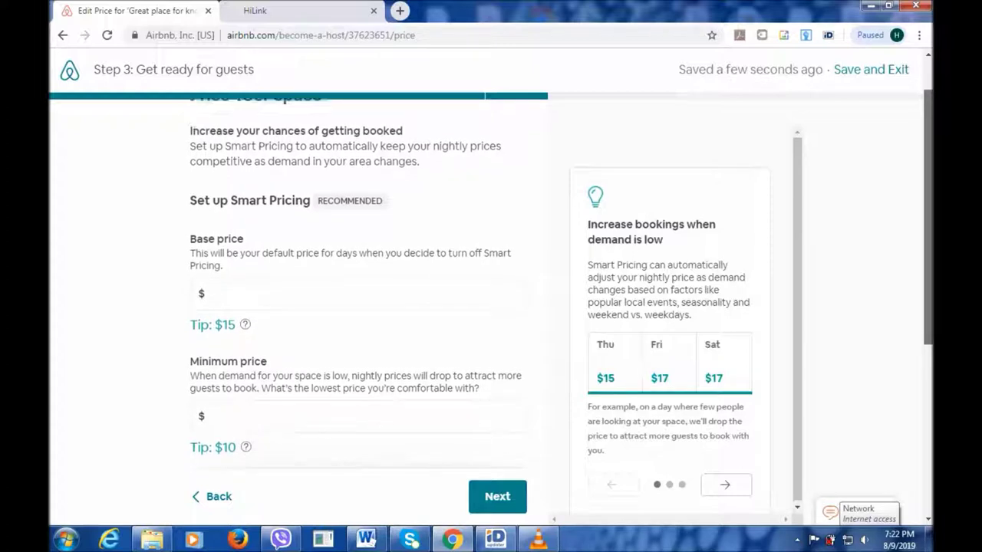
pyautogui.scroll(-1, 357, 307)
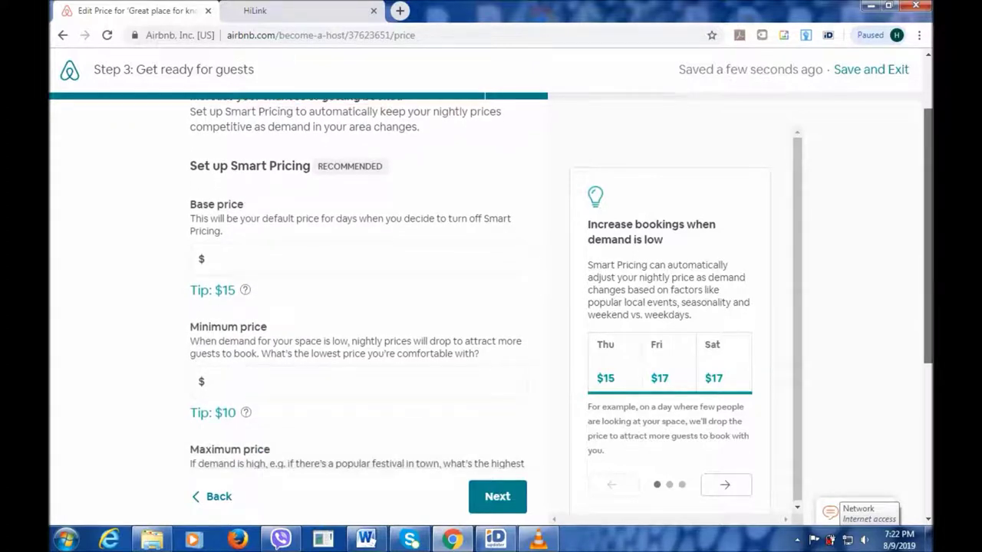
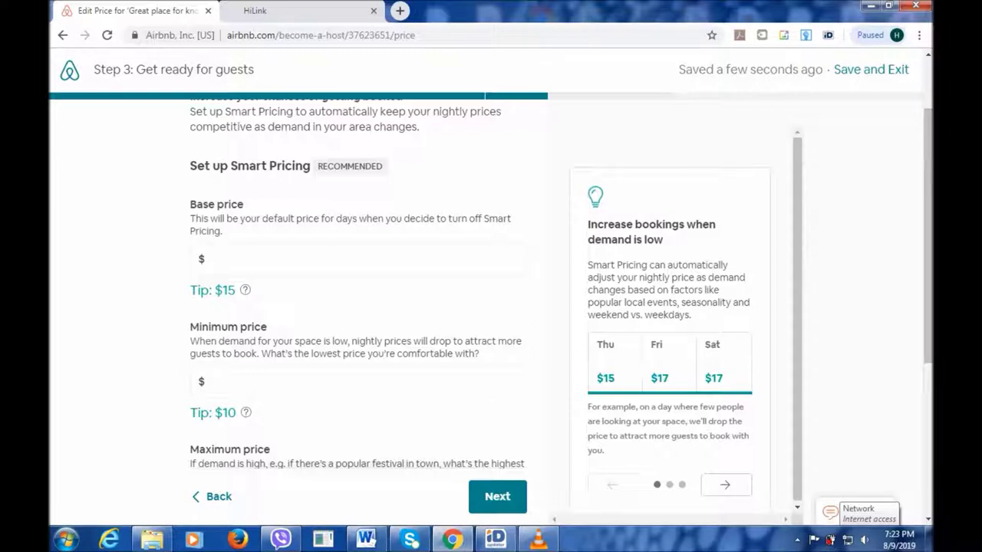
# Enter a $25 default base price per night.
pyautogui.click(358, 259)
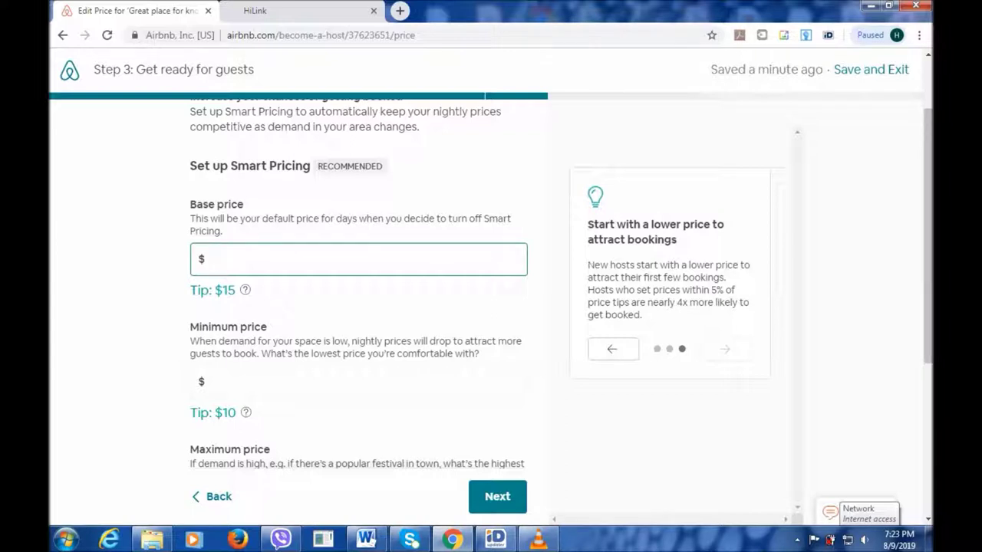
pyautogui.write('25')
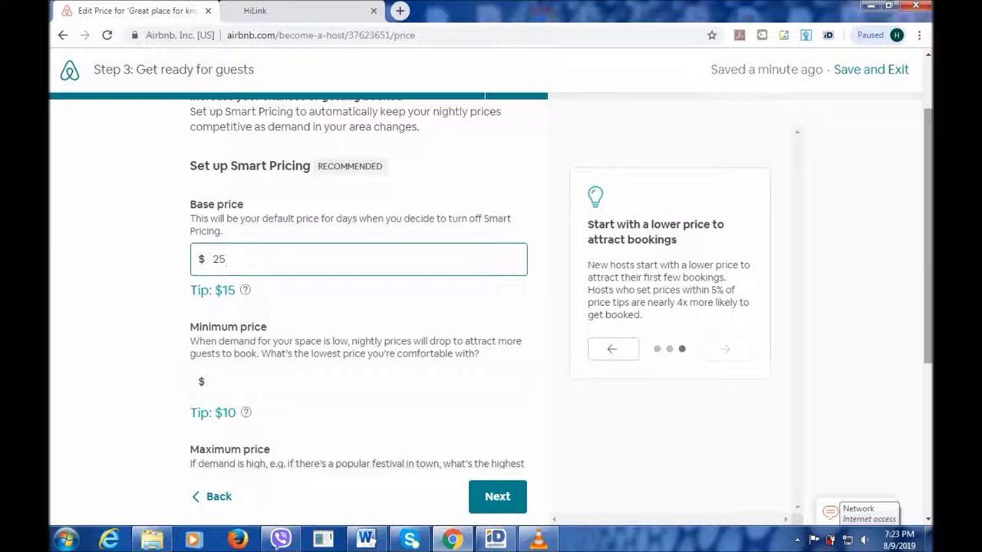
pyautogui.scroll(-1, 491, 307)
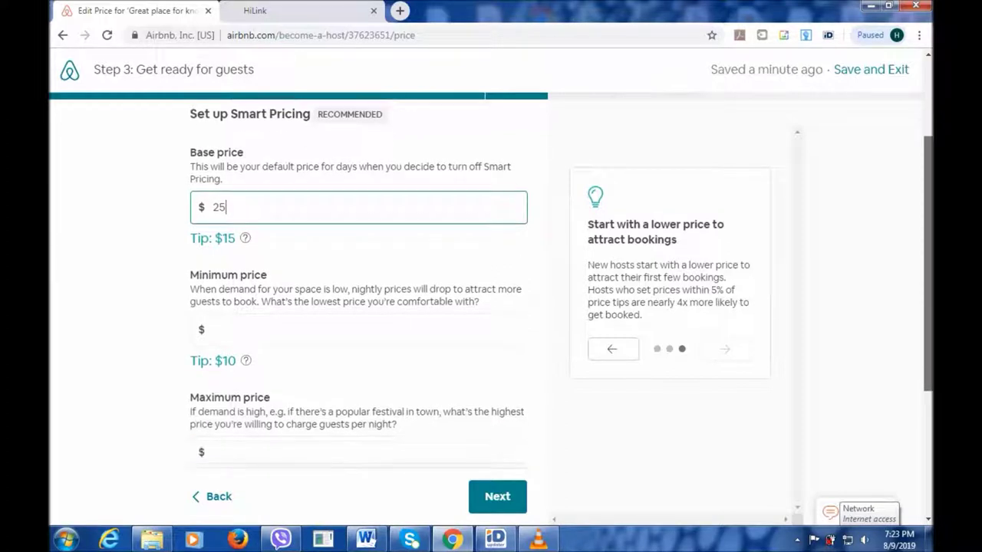
pyautogui.scroll(-1, 359, 306)
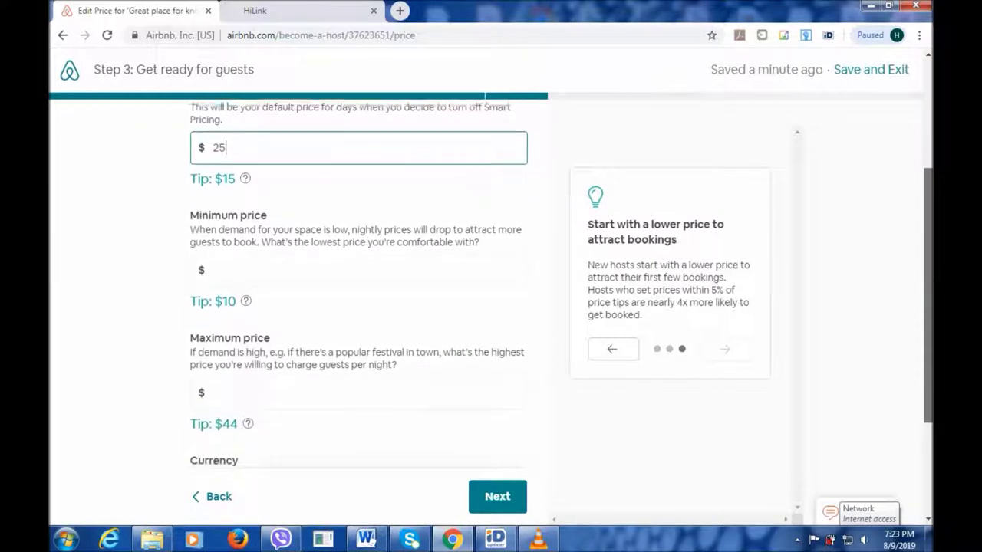
pyautogui.scroll(-1, 359, 307)
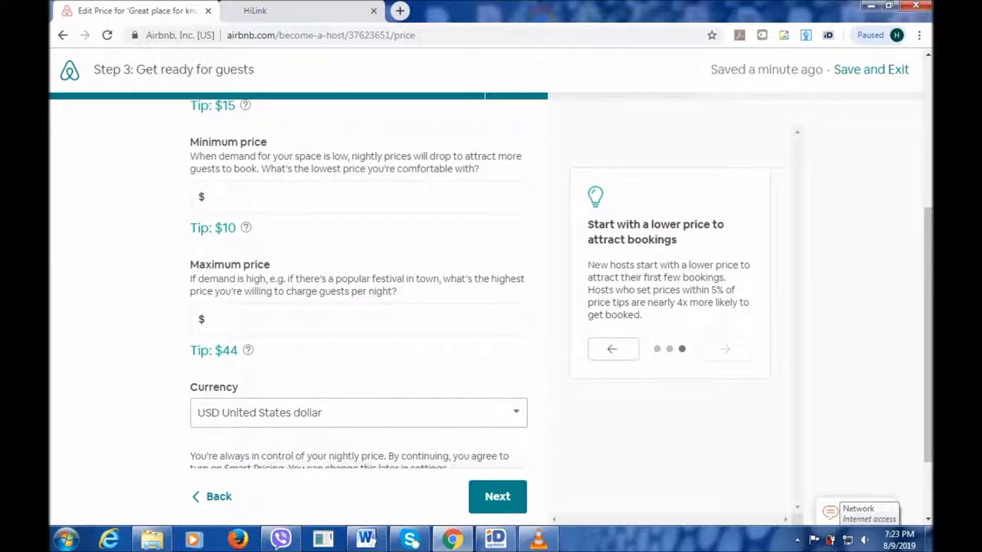
# Set the Smart Pricing range to an $18 minimum and $25 maximum, then continue.
pyautogui.click(213, 198)
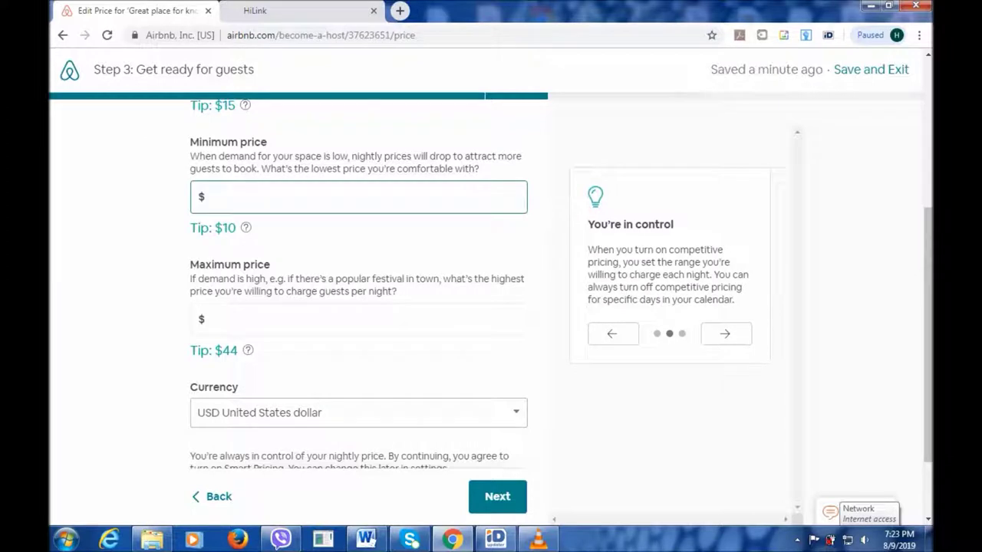
pyautogui.write('18')
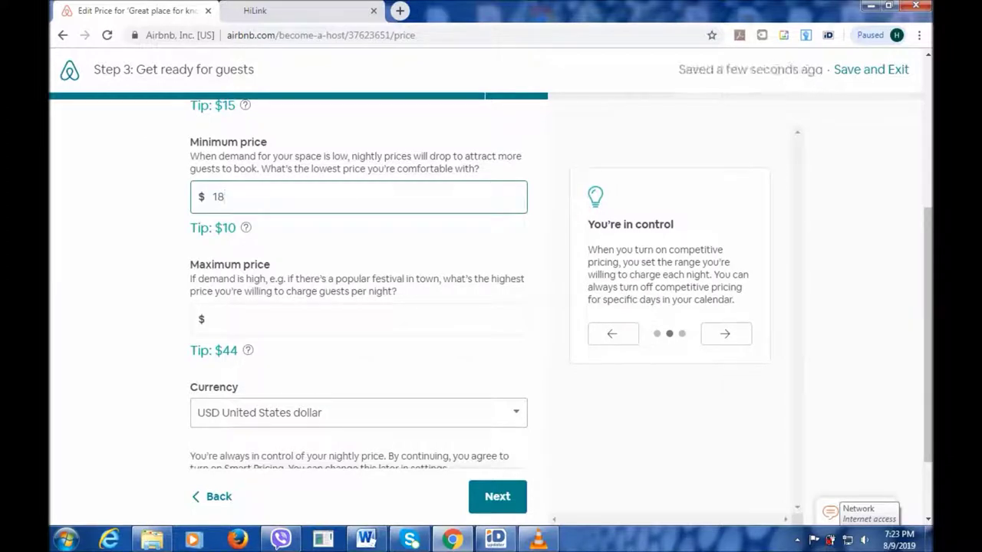
pyautogui.click(359, 319)
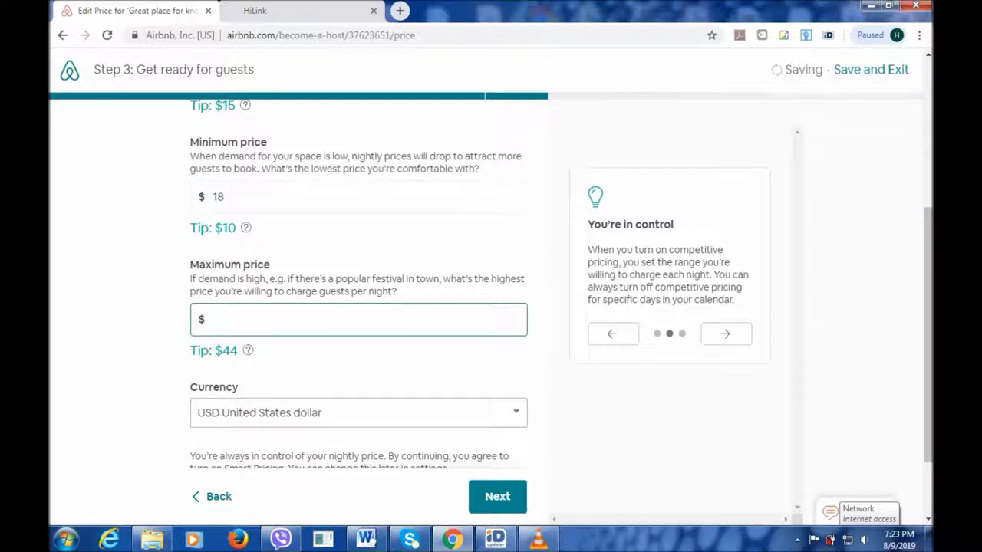
pyautogui.write('25')
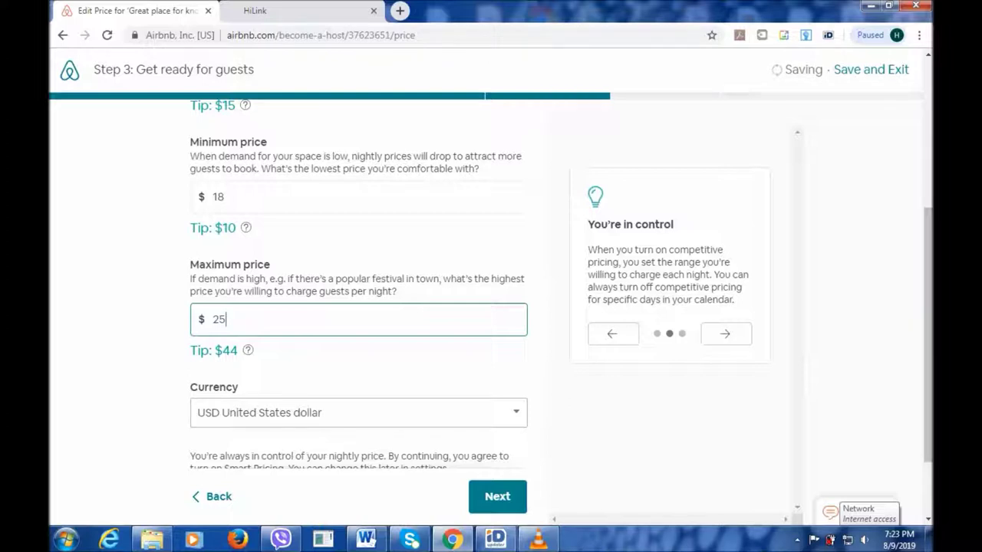
pyautogui.scroll(-2, 491, 292)
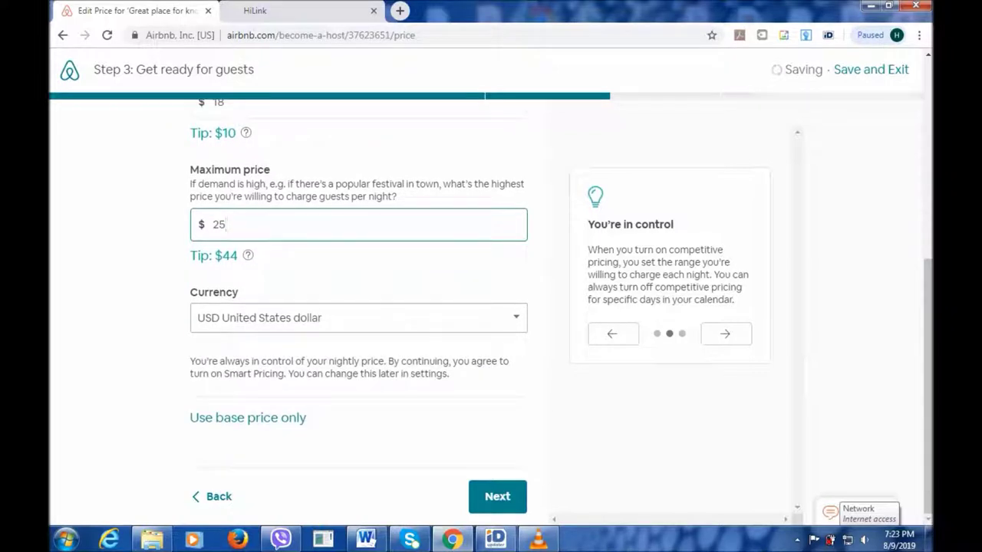
pyautogui.click(497, 497)
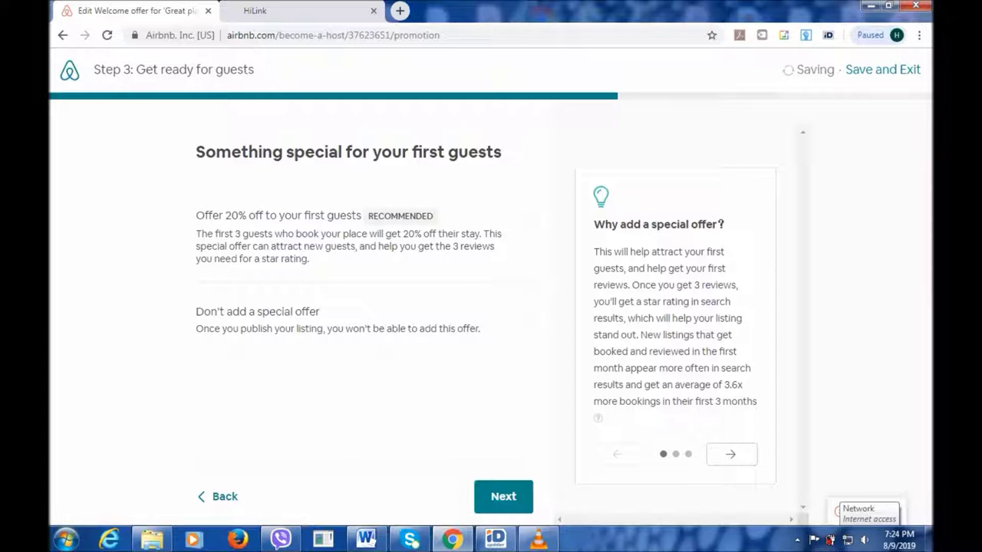
# Choose 'Don't add a special offer' instead of the 20% first-guests discount and continue.
pyautogui.click(526, 312)
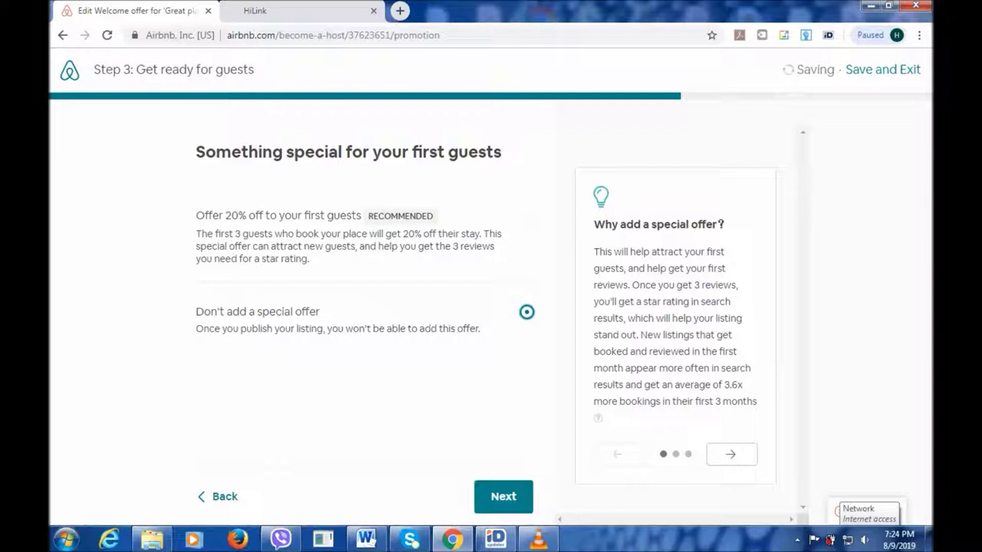
pyautogui.click(503, 496)
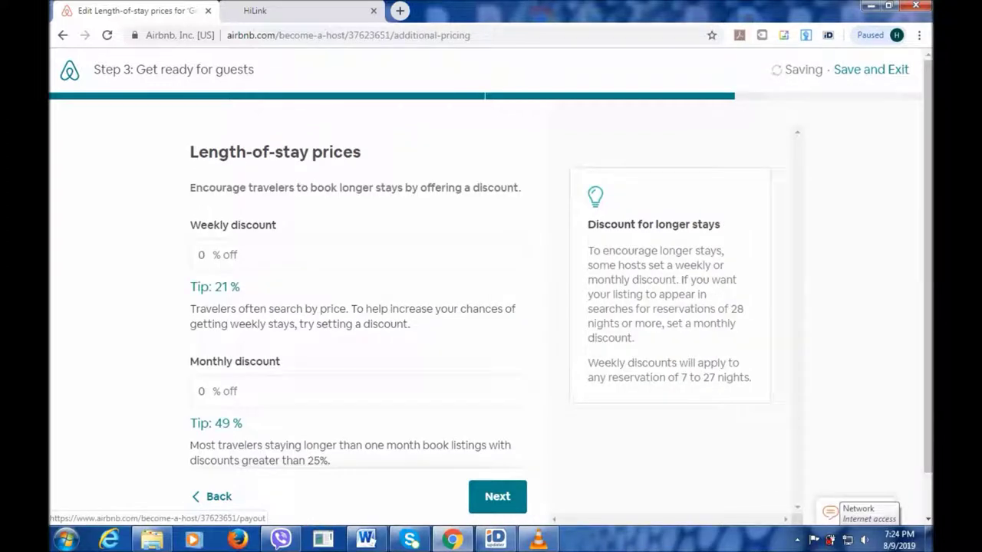
# Leave the weekly and monthly discounts at 0% and proceed to payout setup.
pyautogui.scroll(-1, 353, 292)
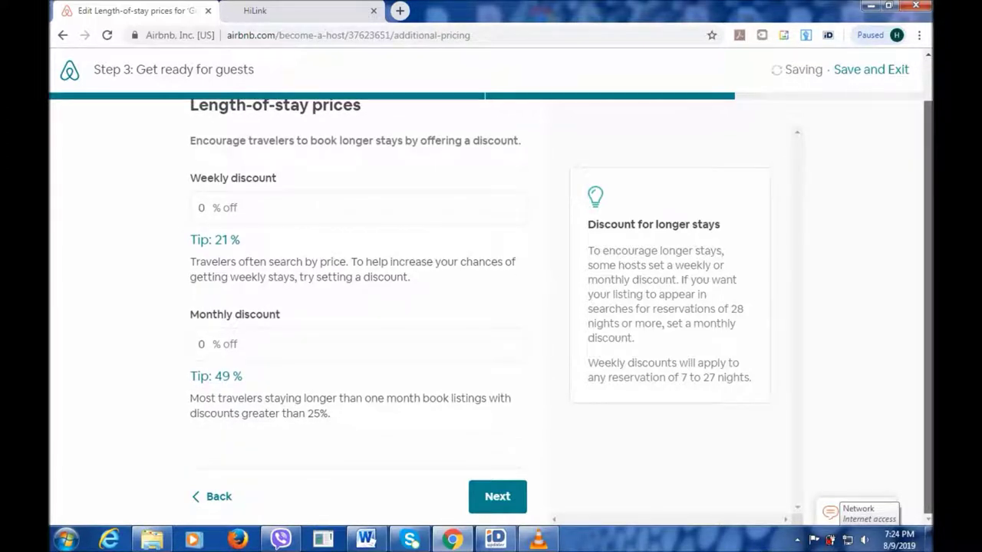
pyautogui.scroll(1, 353, 291)
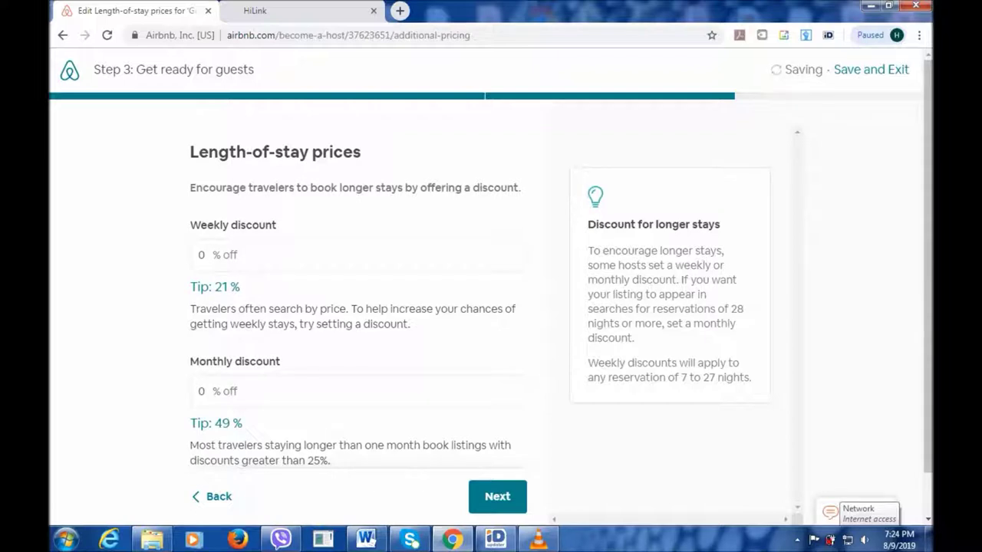
pyautogui.click(497, 496)
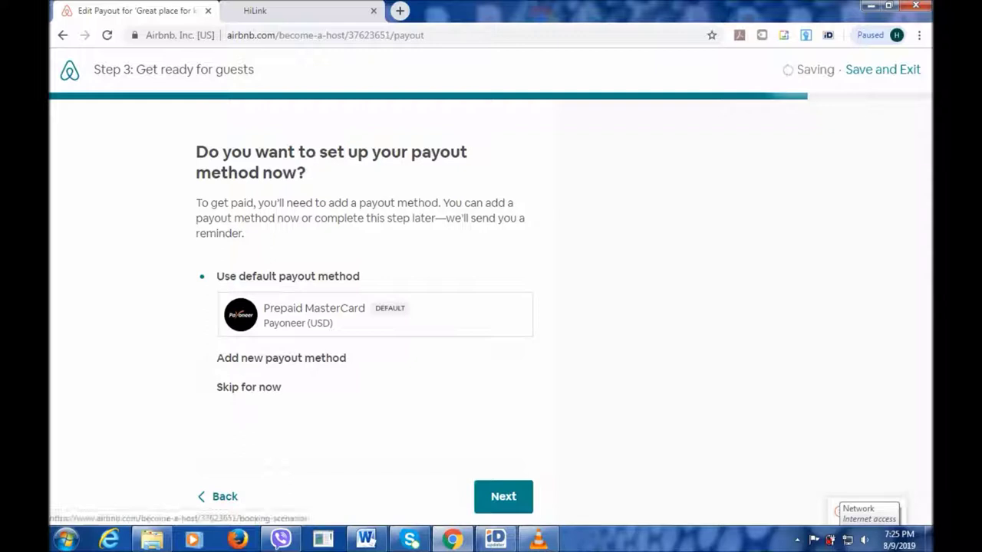
# Choose 'Skip for now' for the payout method and continue.
pyautogui.click(201, 388)
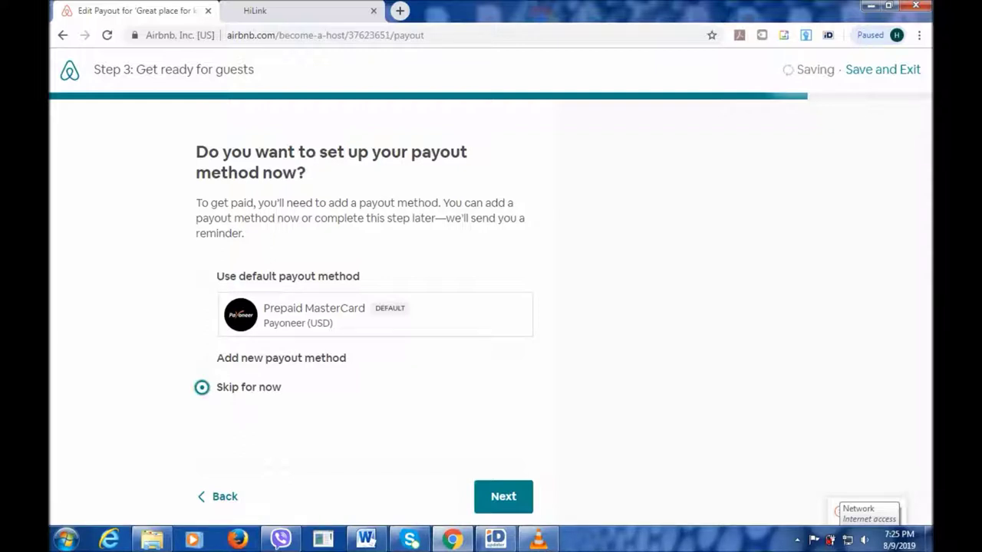
pyautogui.click(503, 496)
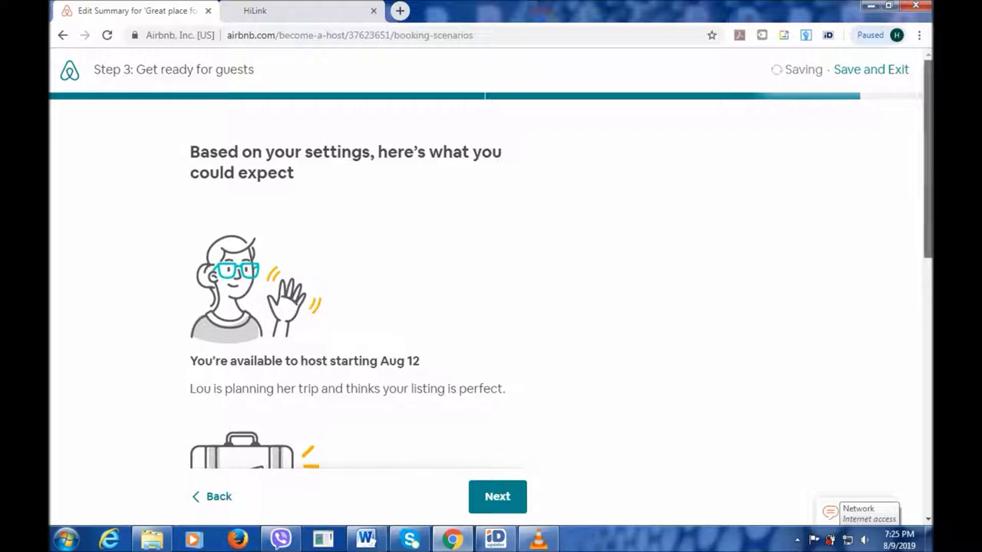
# Read through the booking-scenarios summary, then advance to the local laws and taxes page.
pyautogui.scroll(-1, 491, 292)
pyautogui.scroll(-2, 491, 292)
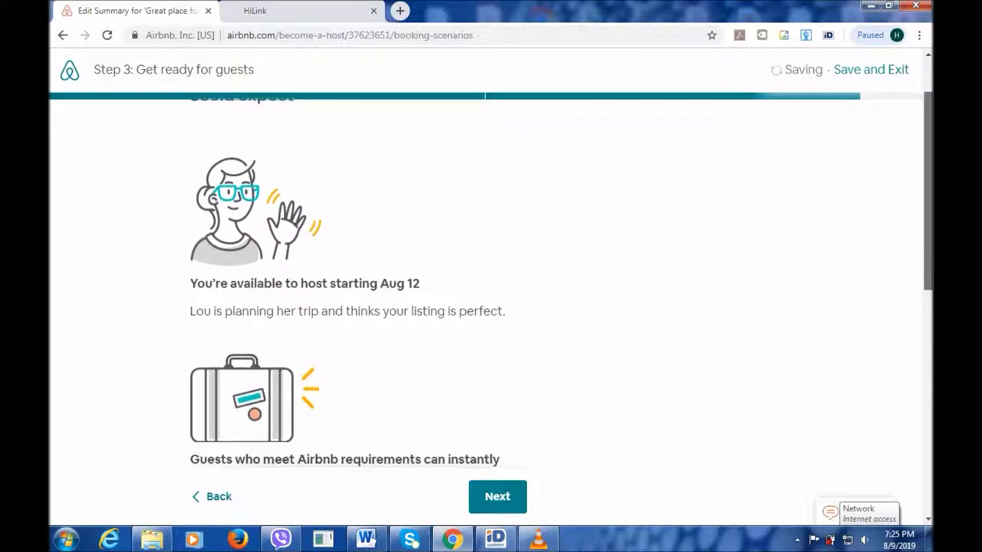
pyautogui.scroll(-1, 491, 292)
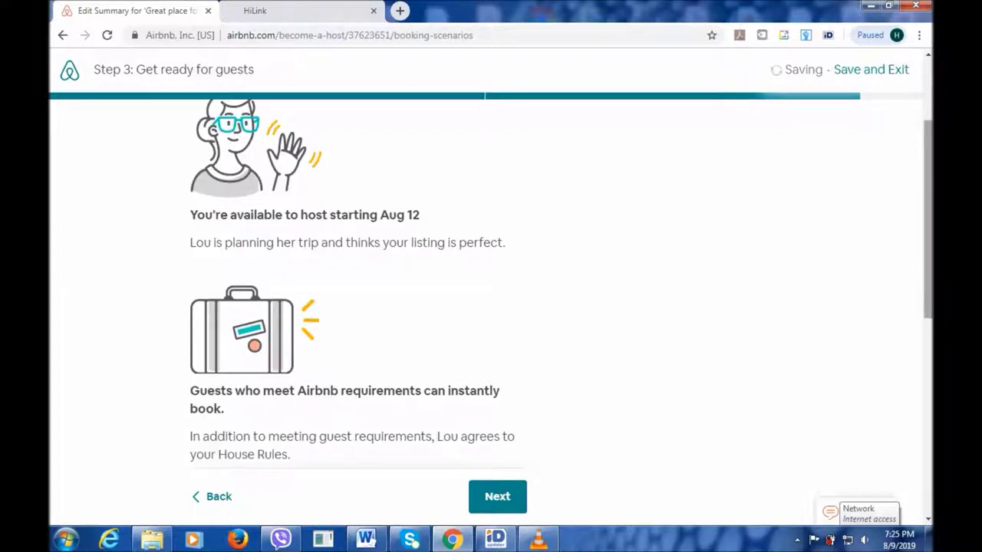
pyautogui.scroll(-3, 492, 292)
pyautogui.scroll(-5, 491, 291)
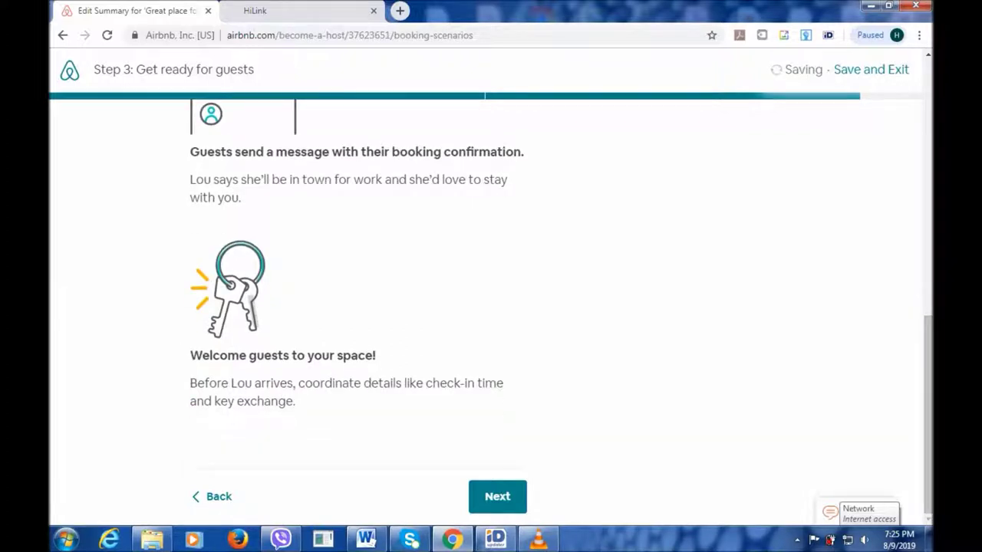
pyautogui.click(497, 497)
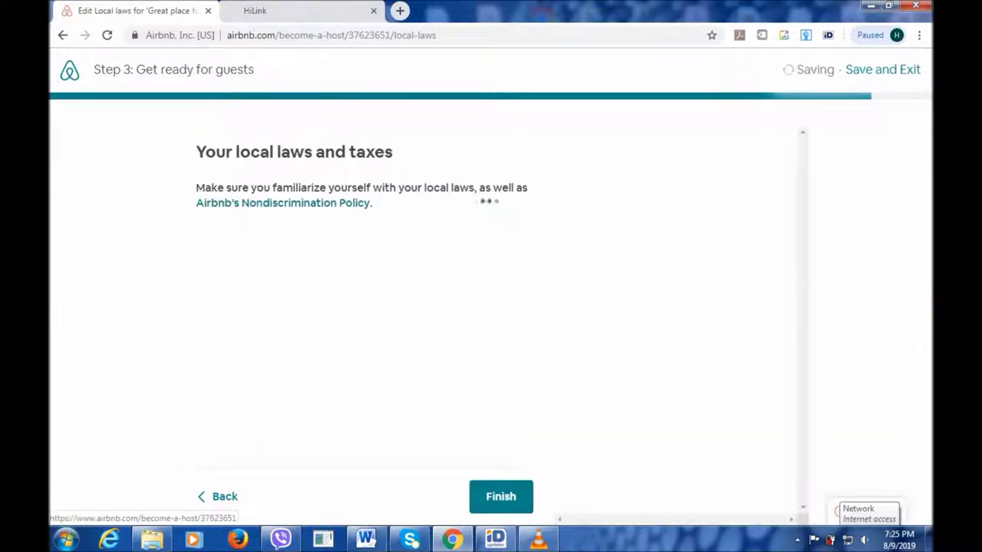